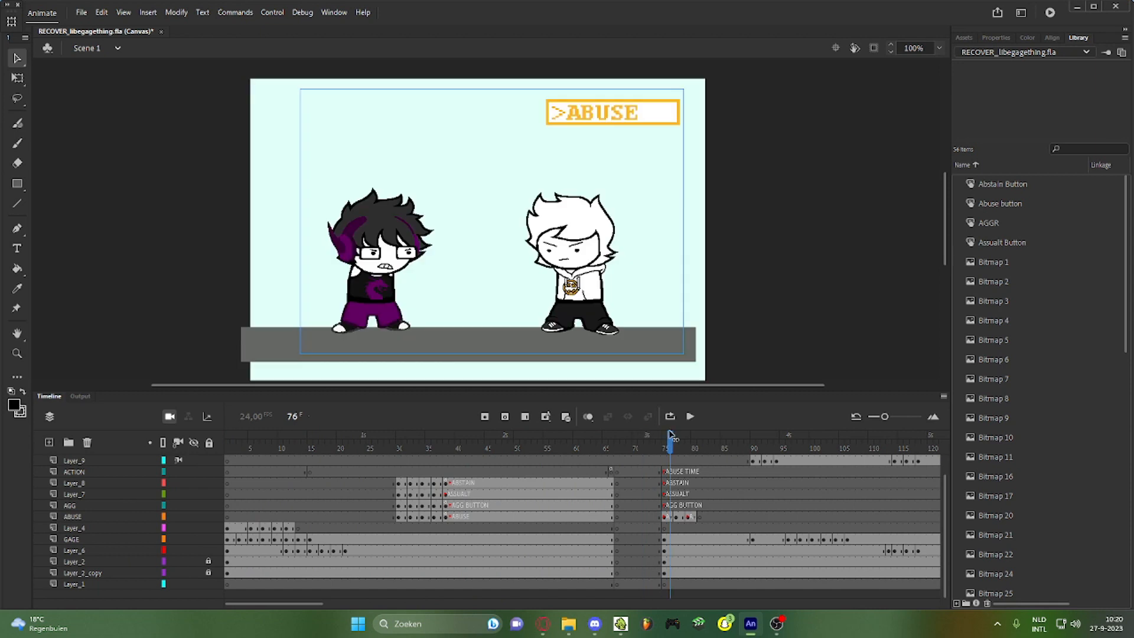
# Play the battle scene on the timeline from around frame 75, then stop it
pyautogui.click(692, 416)
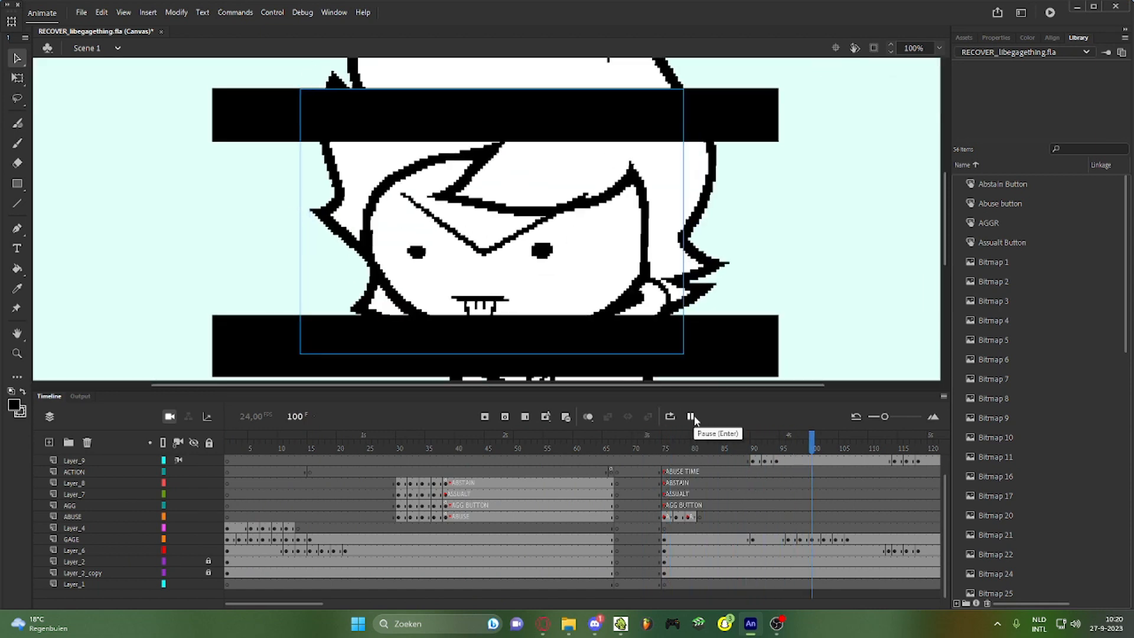
pyautogui.click(691, 416)
pyautogui.scroll(1, 635, 581)
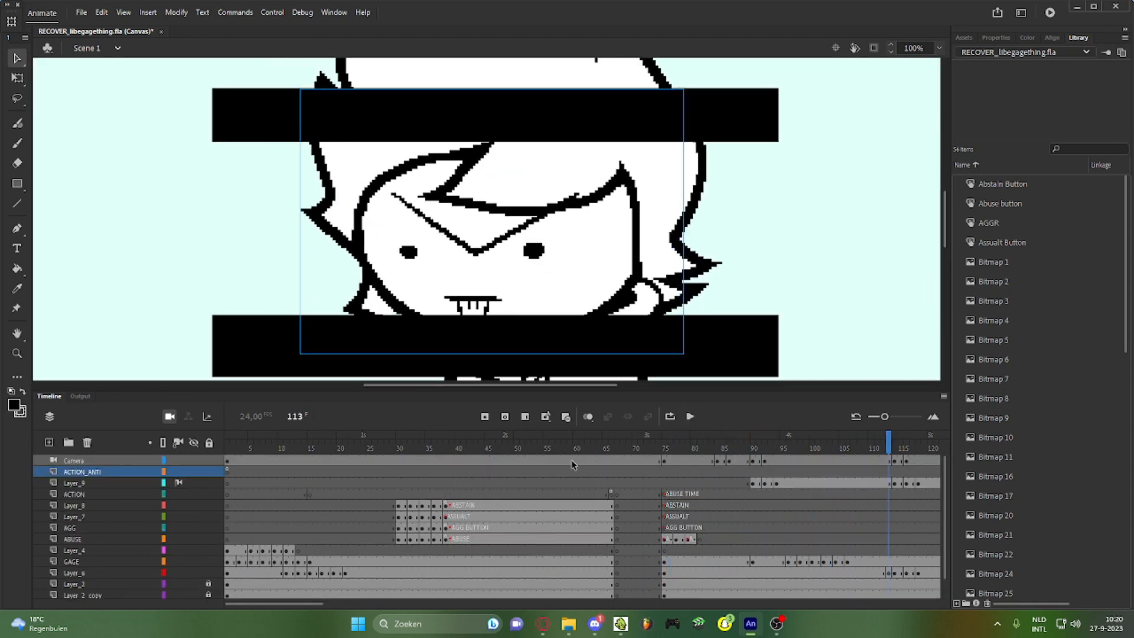
# Scrub to frame 38, where the four choice buttons appear, and run Test Movie in the browser
pyautogui.click(310, 447)
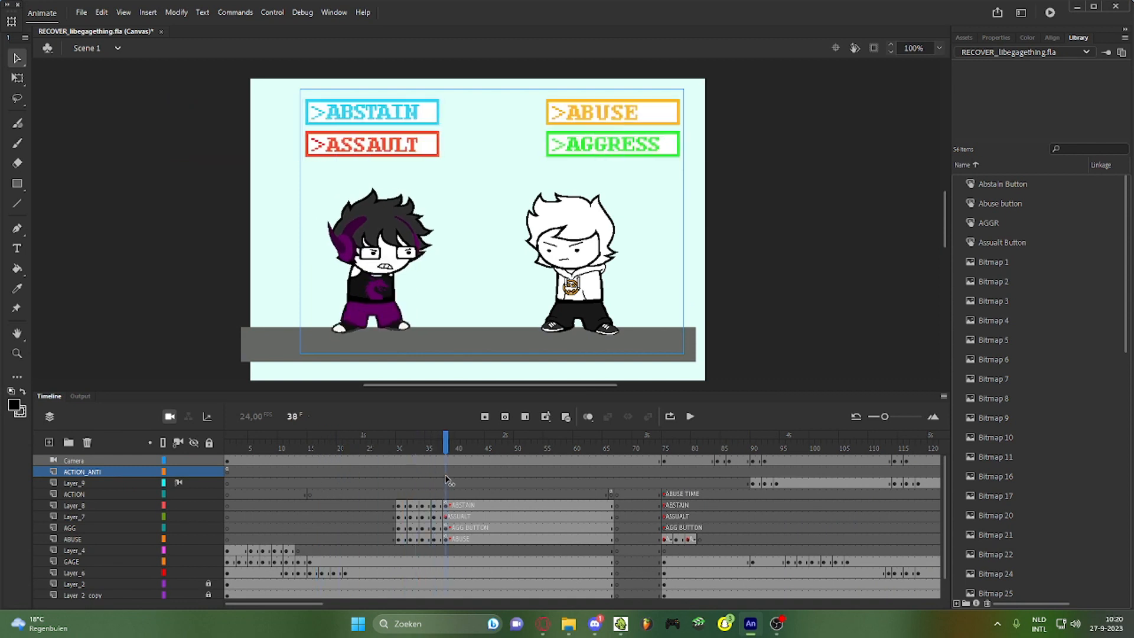
pyautogui.moveTo(312, 485); pyautogui.dragTo(448, 484)
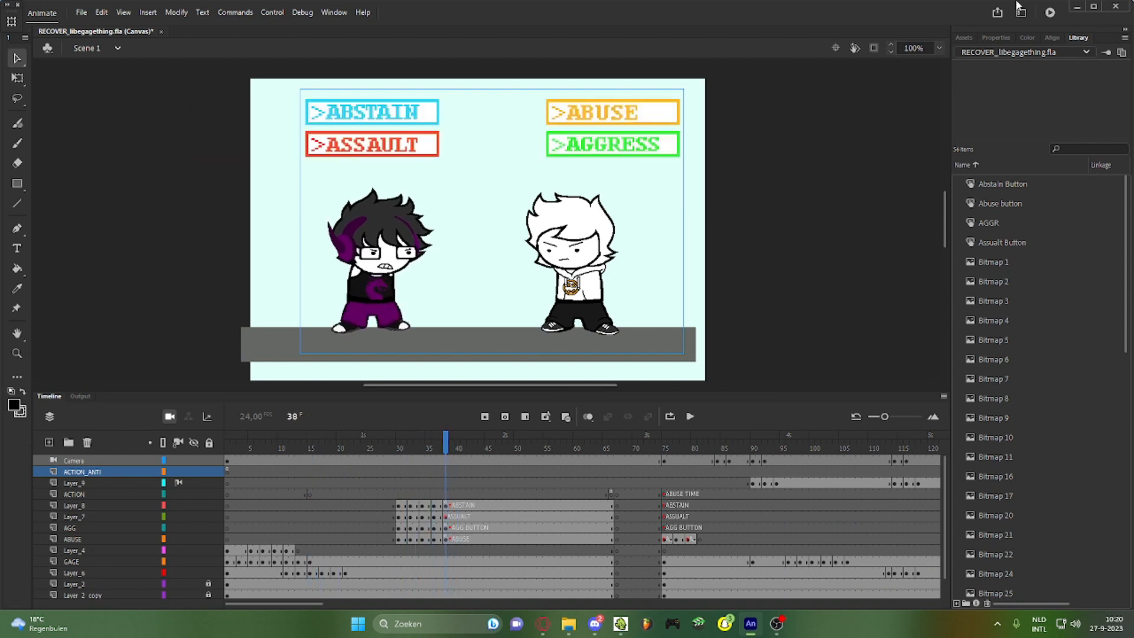
pyautogui.click(1049, 15)
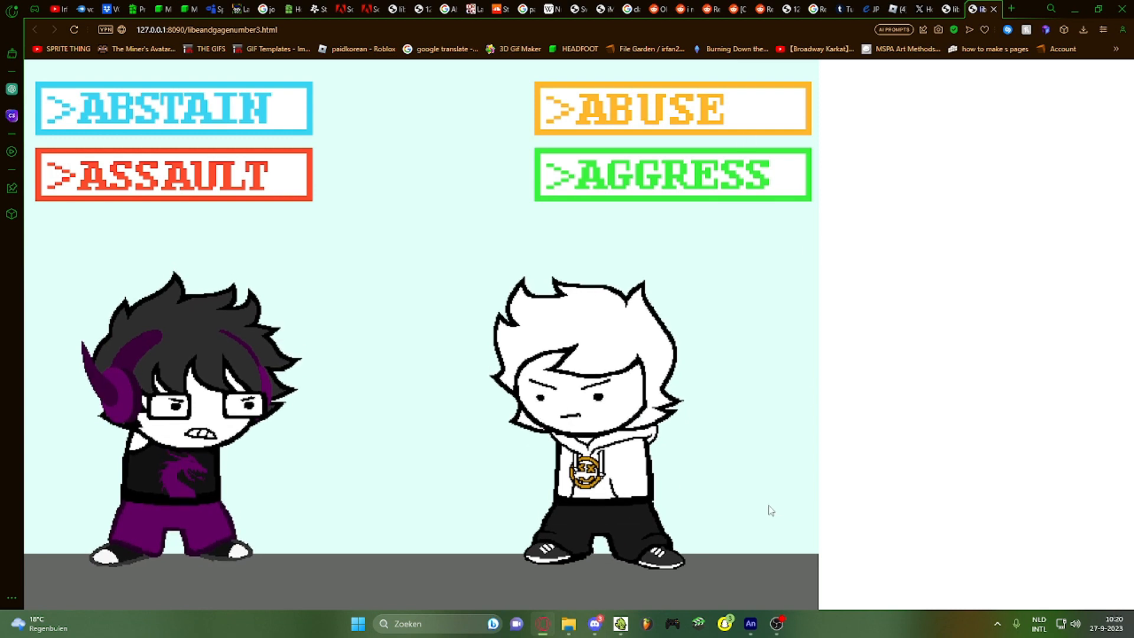
# Return to Animate, restore the Timeline in place of the output warnings, and scrub to frame 33
pyautogui.click(756, 623)
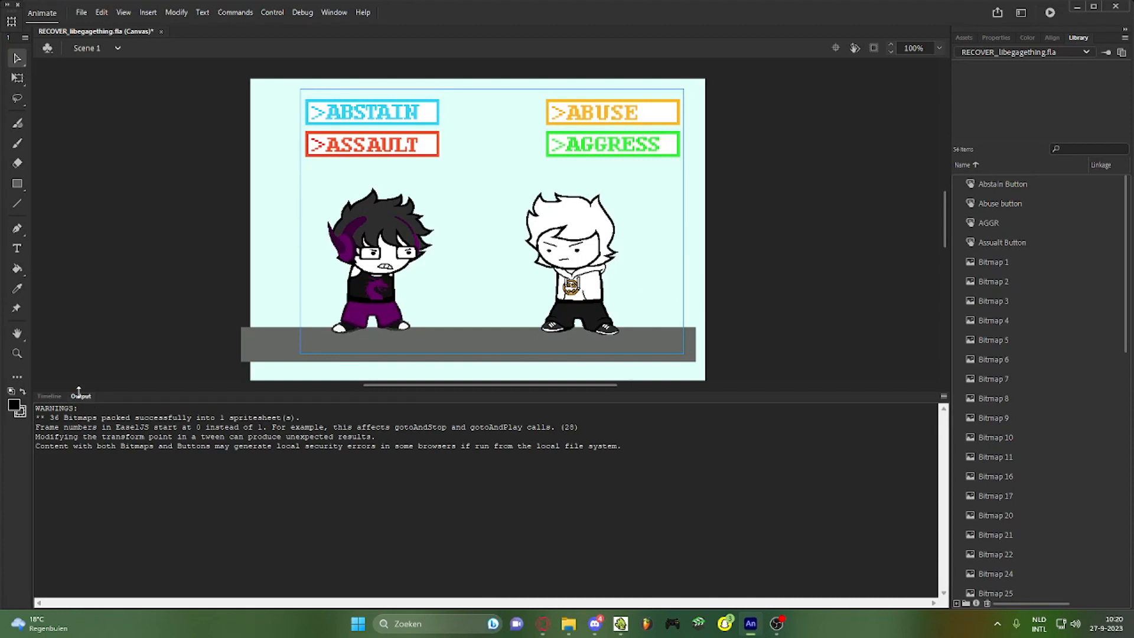
pyautogui.click(55, 398)
pyautogui.moveTo(440, 443); pyautogui.dragTo(416, 453)
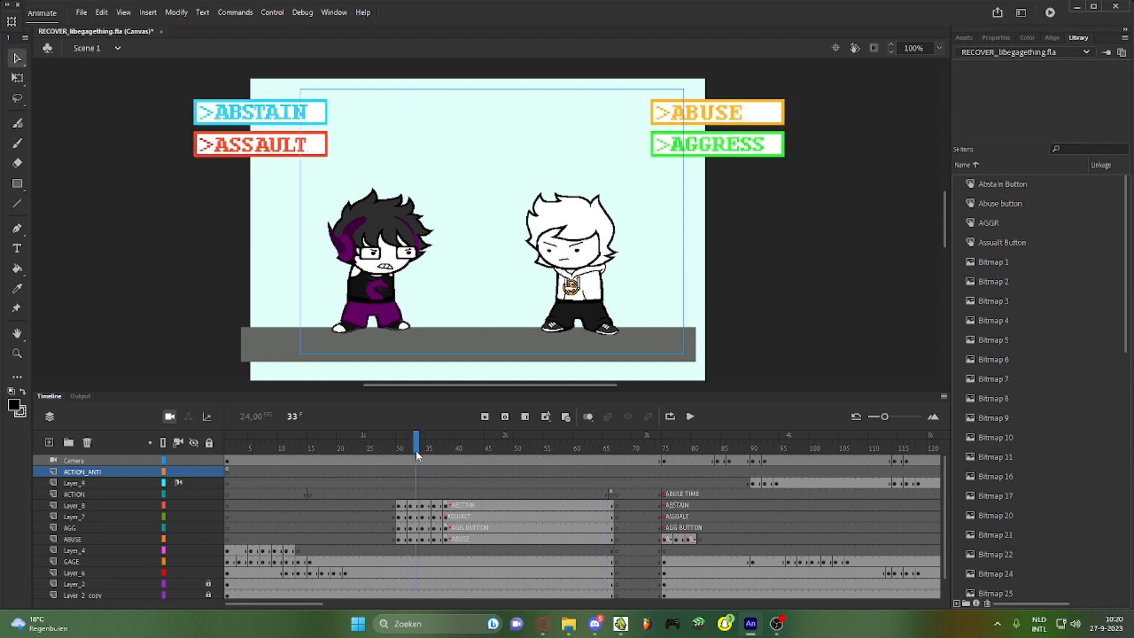
# Inspect ACTION frame 66's gotoAndPlay(38) script, then open the empty script for Layer_9 frame 66
pyautogui.click(610, 494)
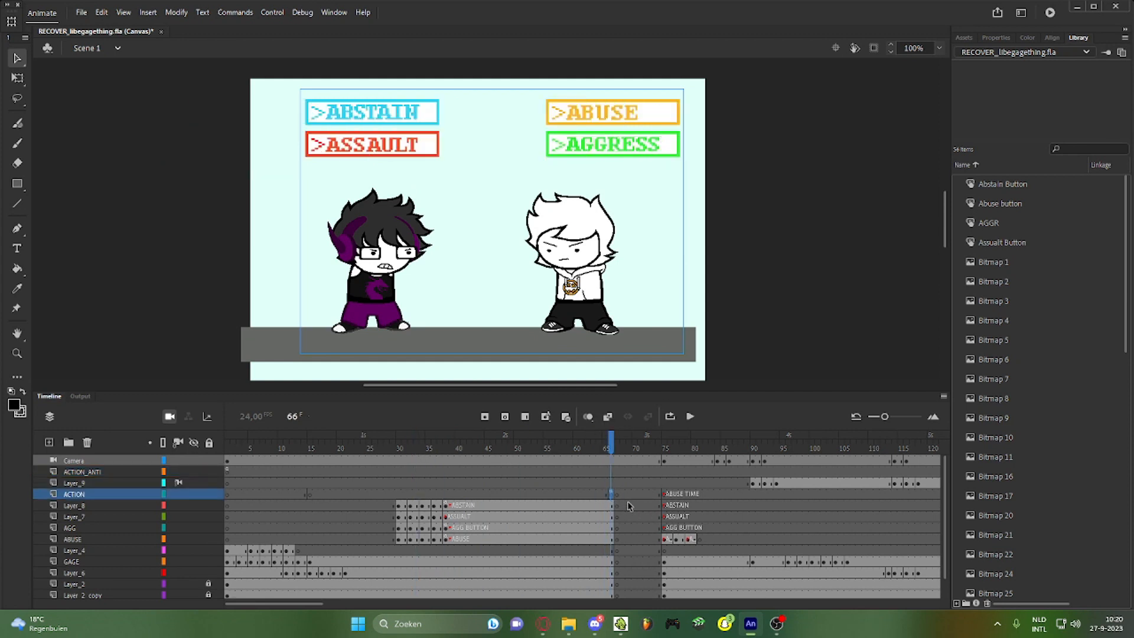
pyautogui.press('F9')
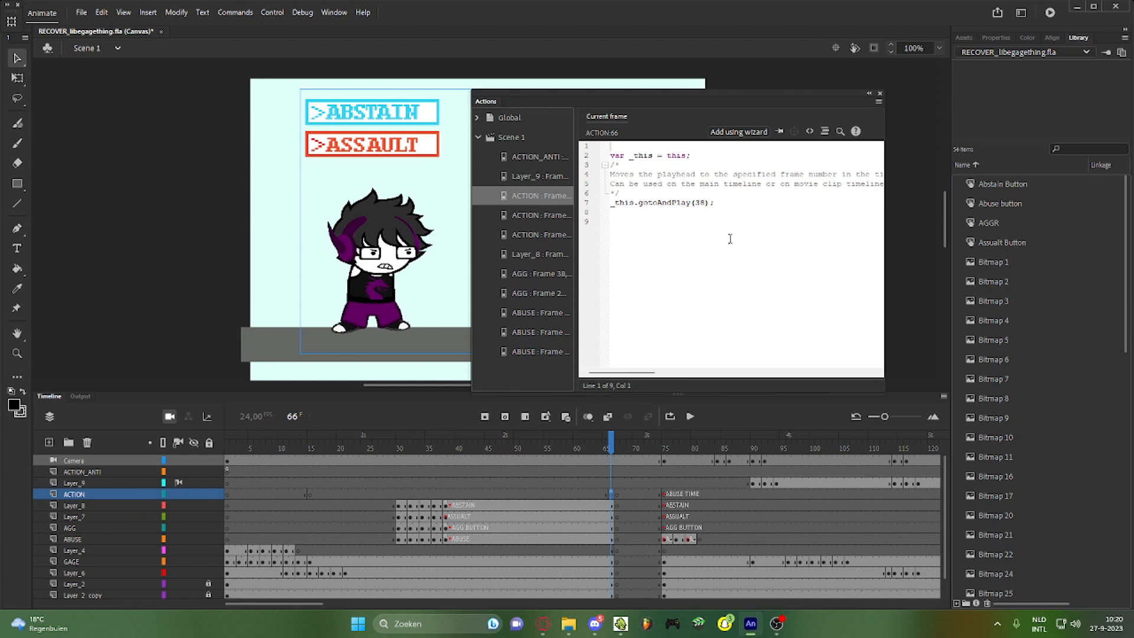
pyautogui.click(611, 484)
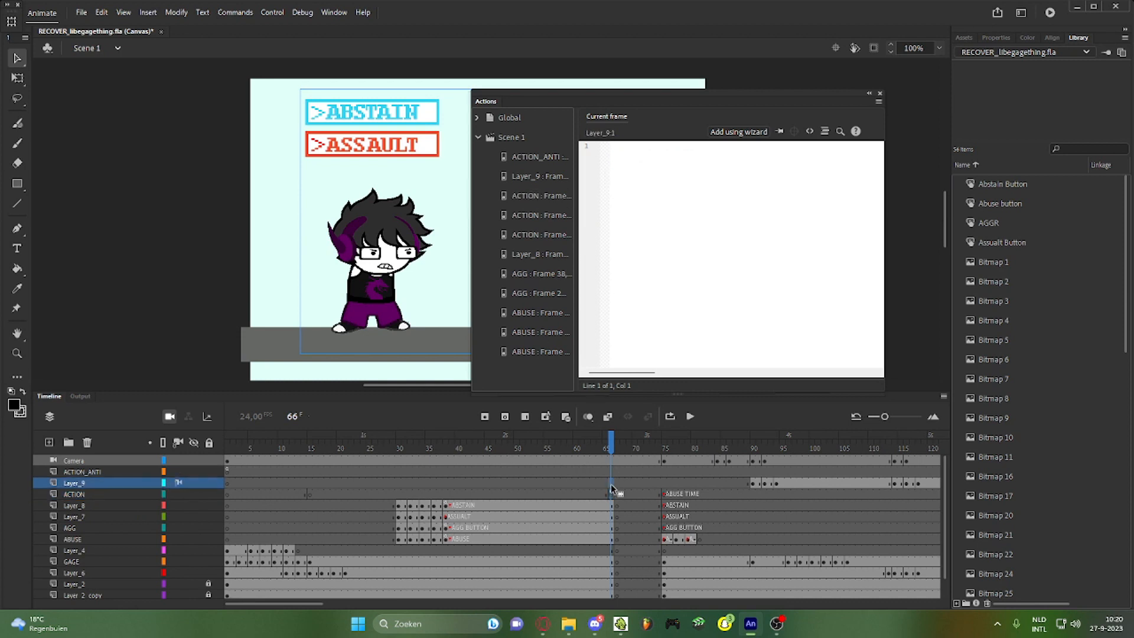
pyautogui.moveTo(618, 483); pyautogui.dragTo(611, 484)
pyautogui.press('F9')
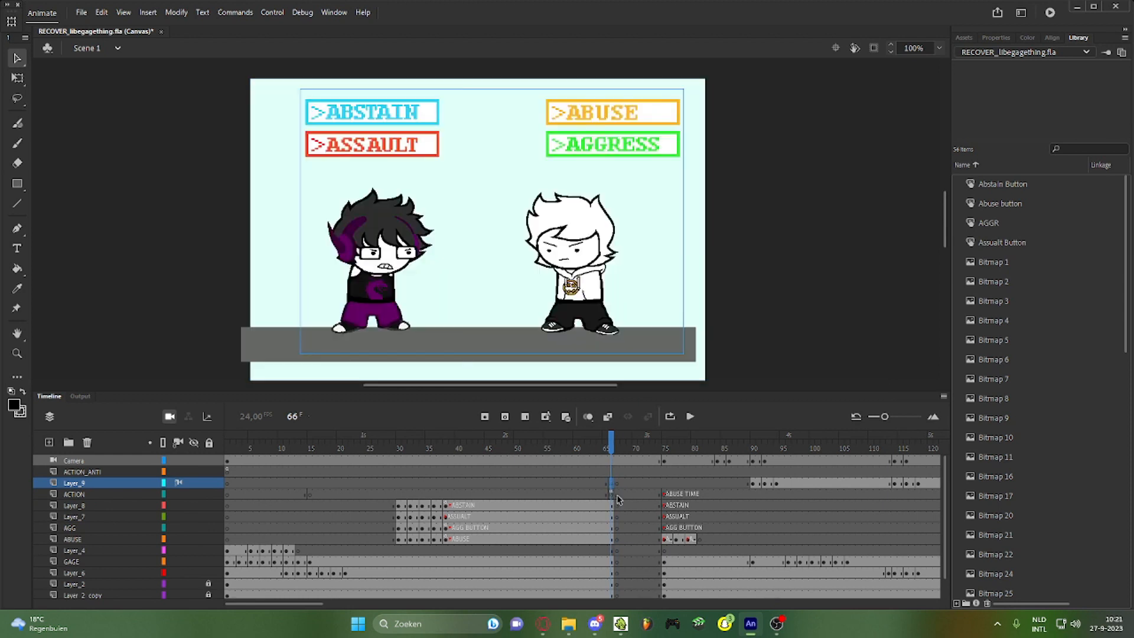
pyautogui.press('F9')
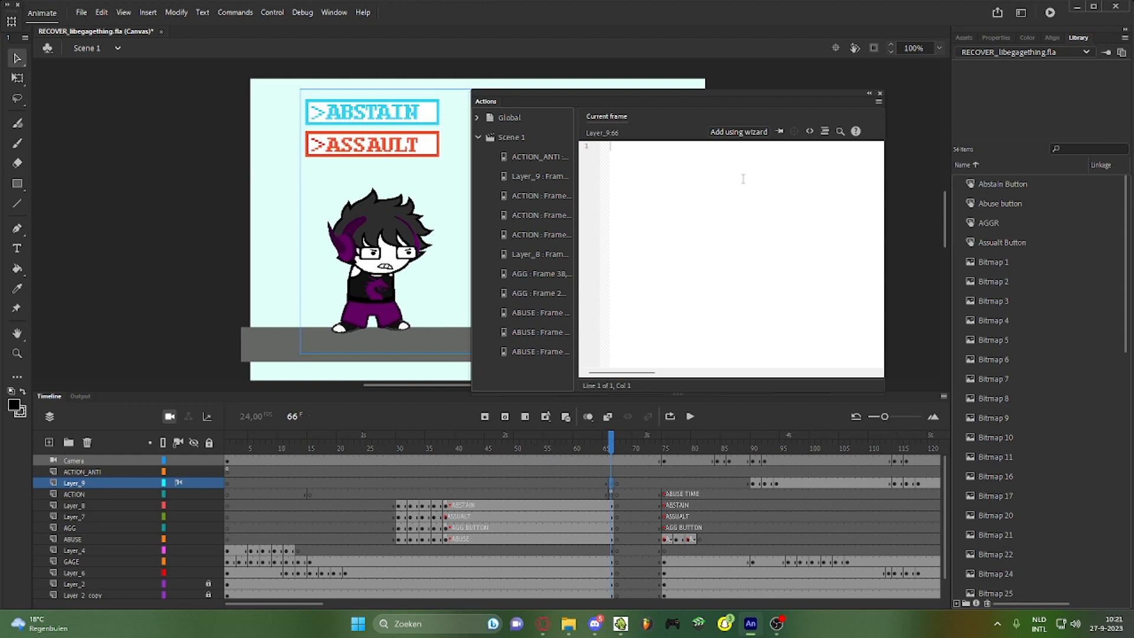
# Use the action wizard to add Go to frame number and Play, triggered With this frame, to Layer_9 frame 66
pyautogui.click(737, 131)
pyautogui.scroll(-5, 718, 312)
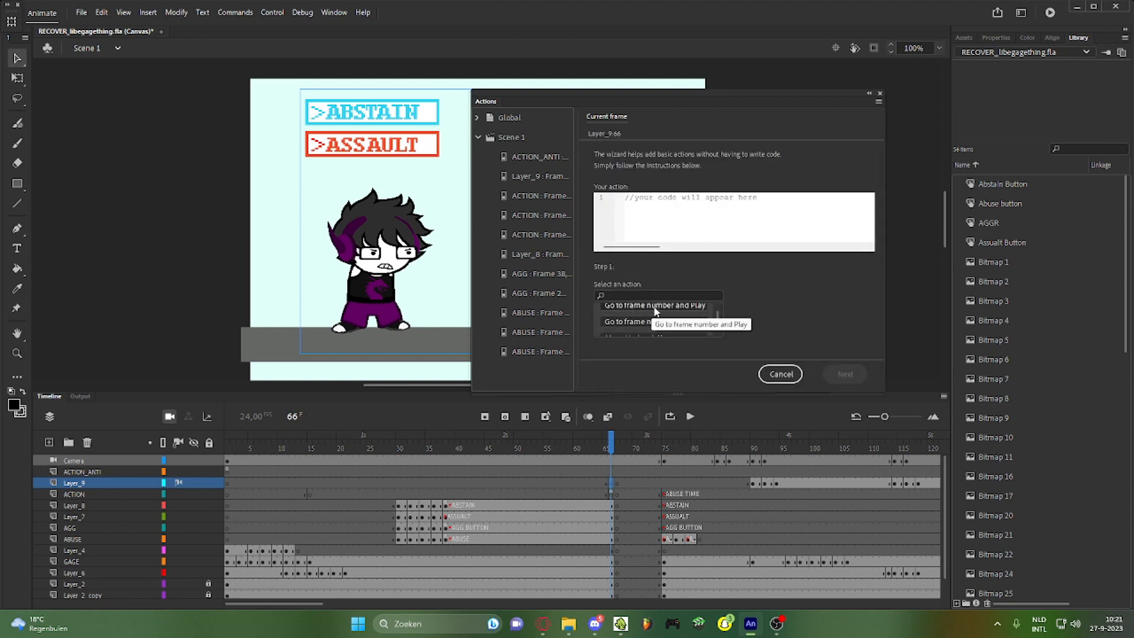
pyautogui.click(631, 306)
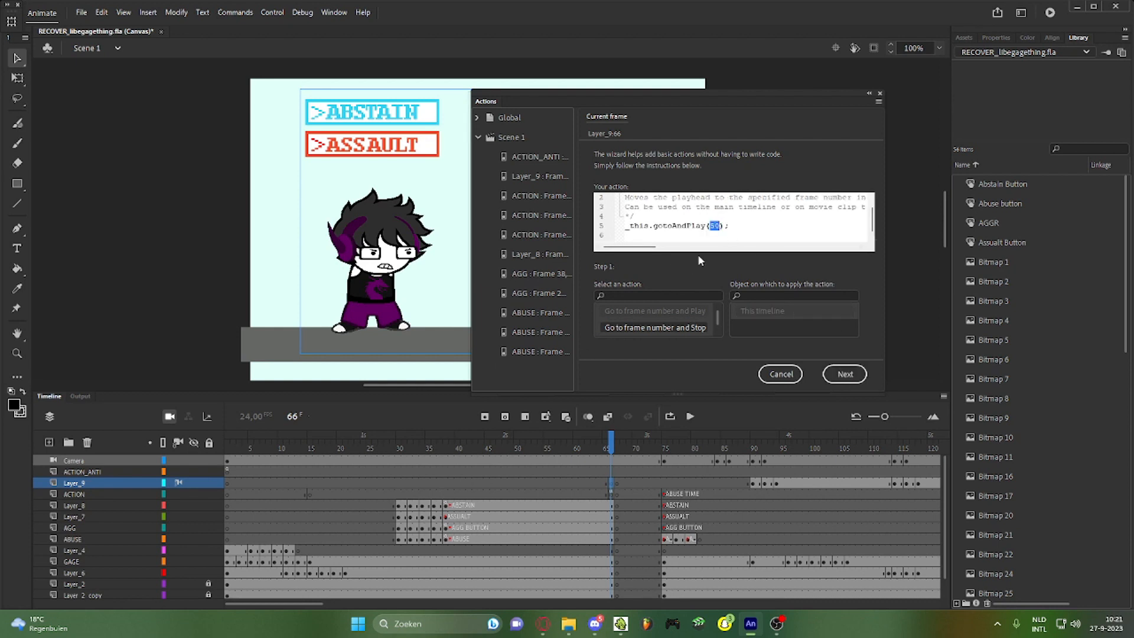
pyautogui.click(842, 369)
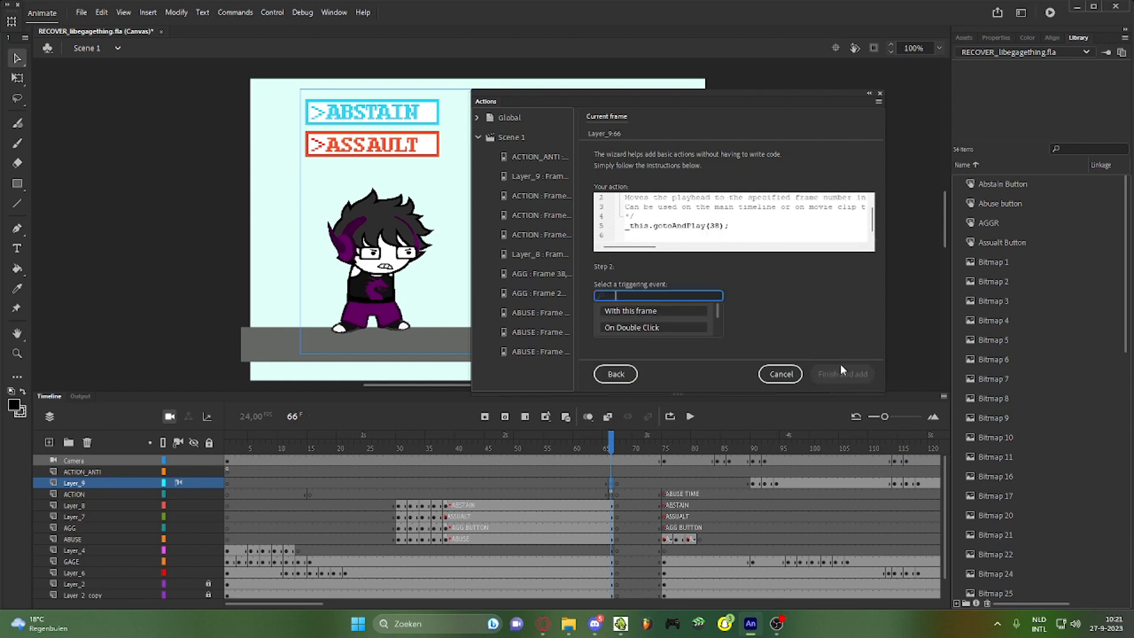
pyautogui.scroll(-2, 718, 310)
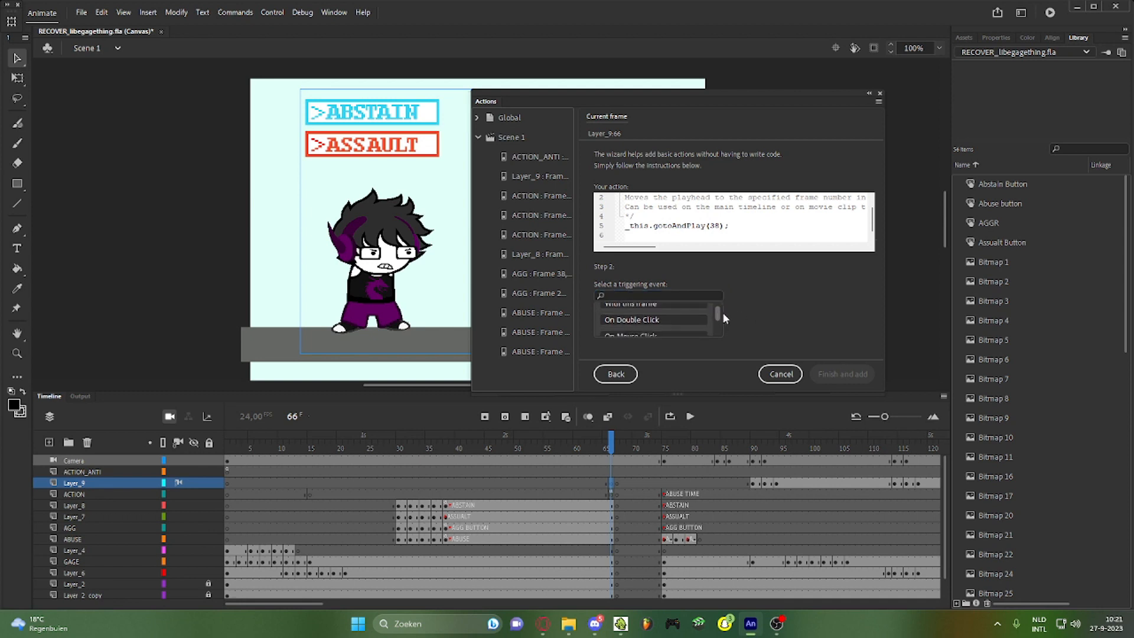
pyautogui.scroll(3, 721, 318)
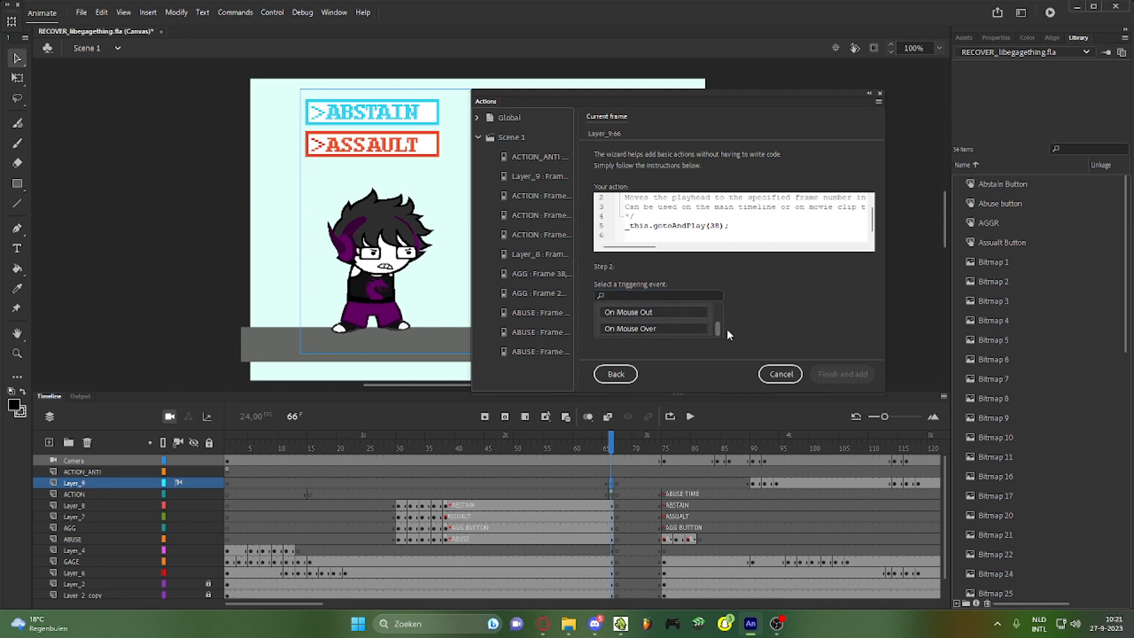
pyautogui.click(703, 307)
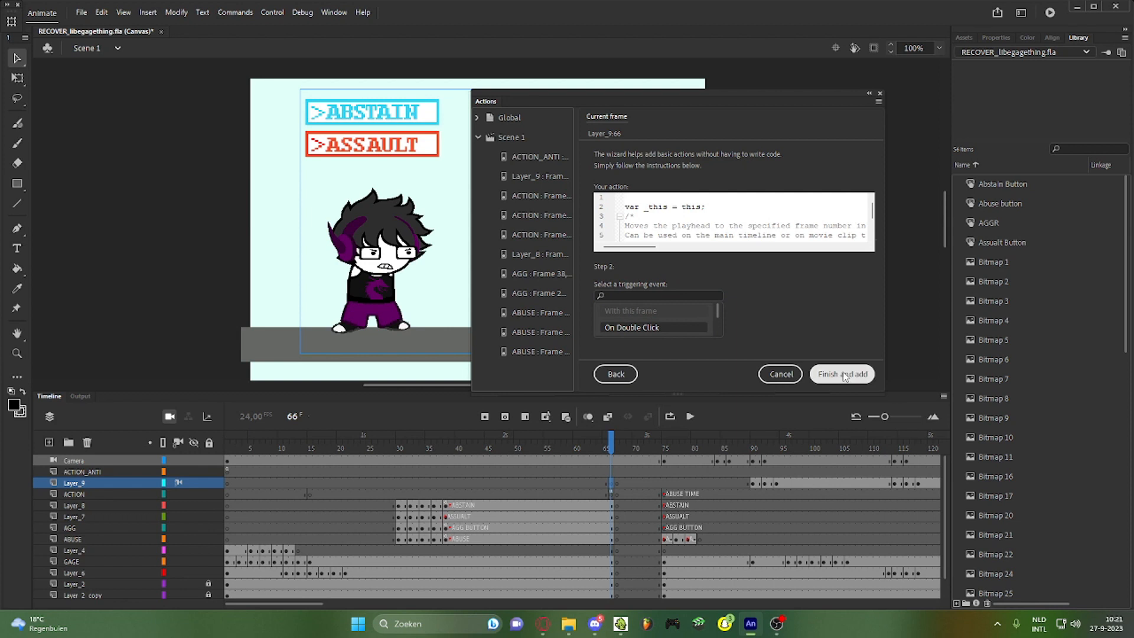
pyautogui.click(843, 374)
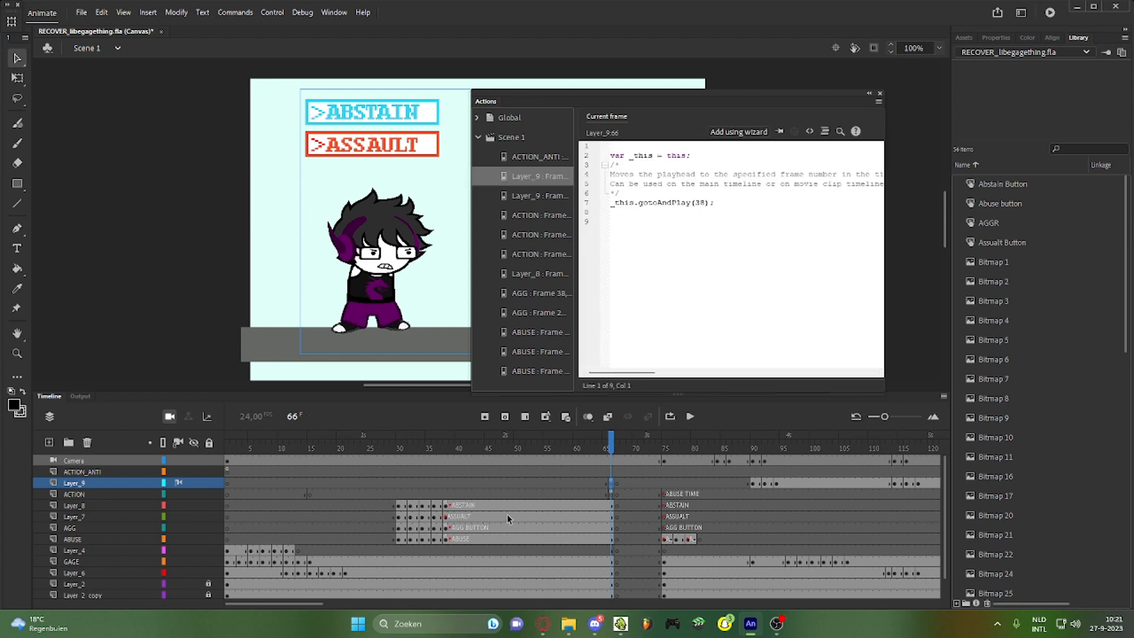
# Check ACTION frame 48's script, return to Layer_9 frame 66, and move the Actions panel off the stage
pyautogui.click(505, 494)
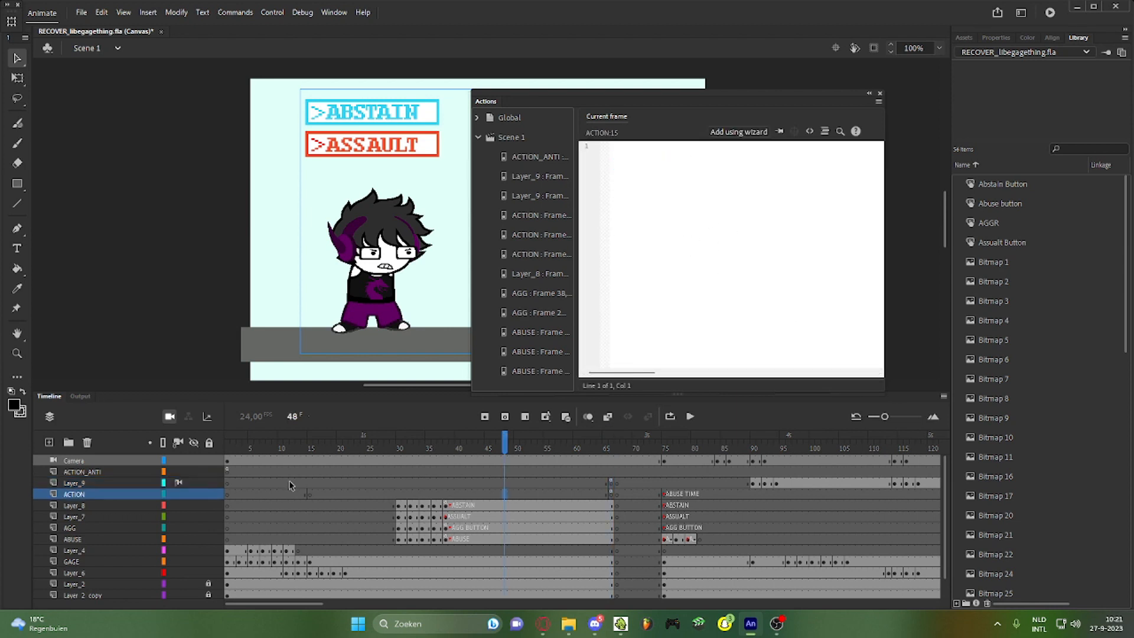
pyautogui.click(611, 483)
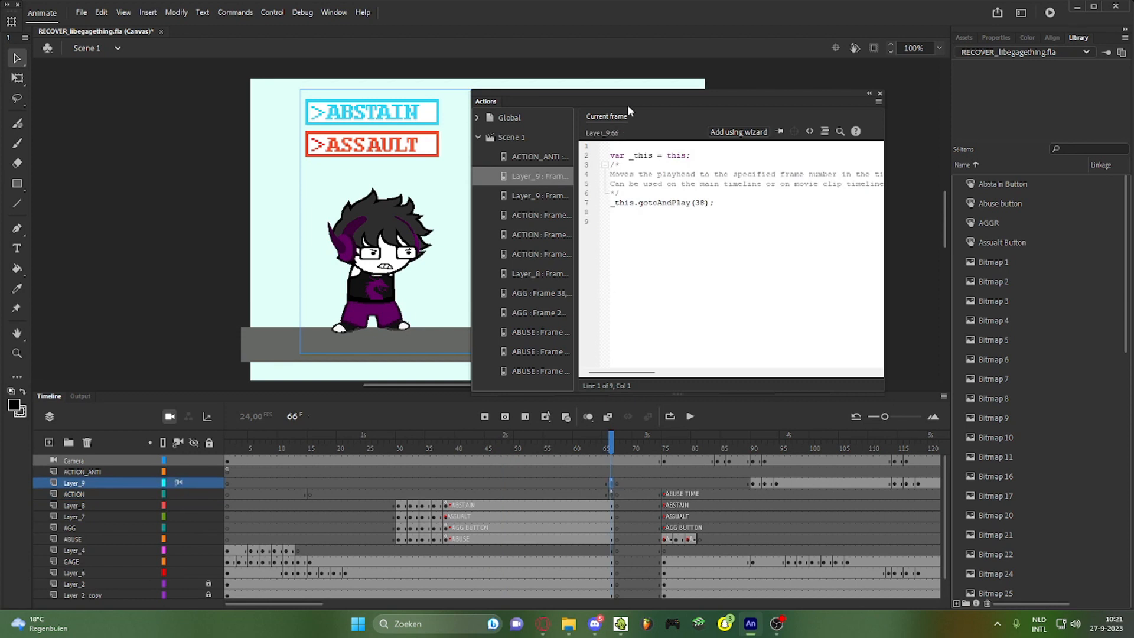
pyautogui.moveTo(627, 107); pyautogui.dragTo(929, 147)
# Delete the gotoAndPlay(38) code from Layer_9 frame 66, then open ABUSE frame 38's script
pyautogui.click(445, 483)
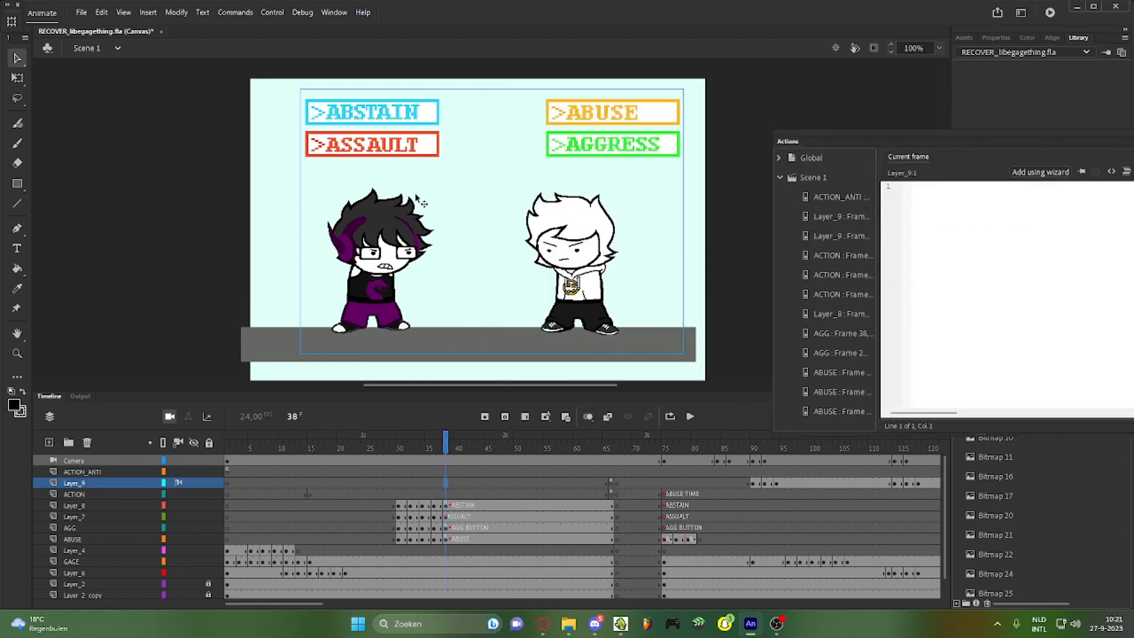
pyautogui.rightClick(609, 484)
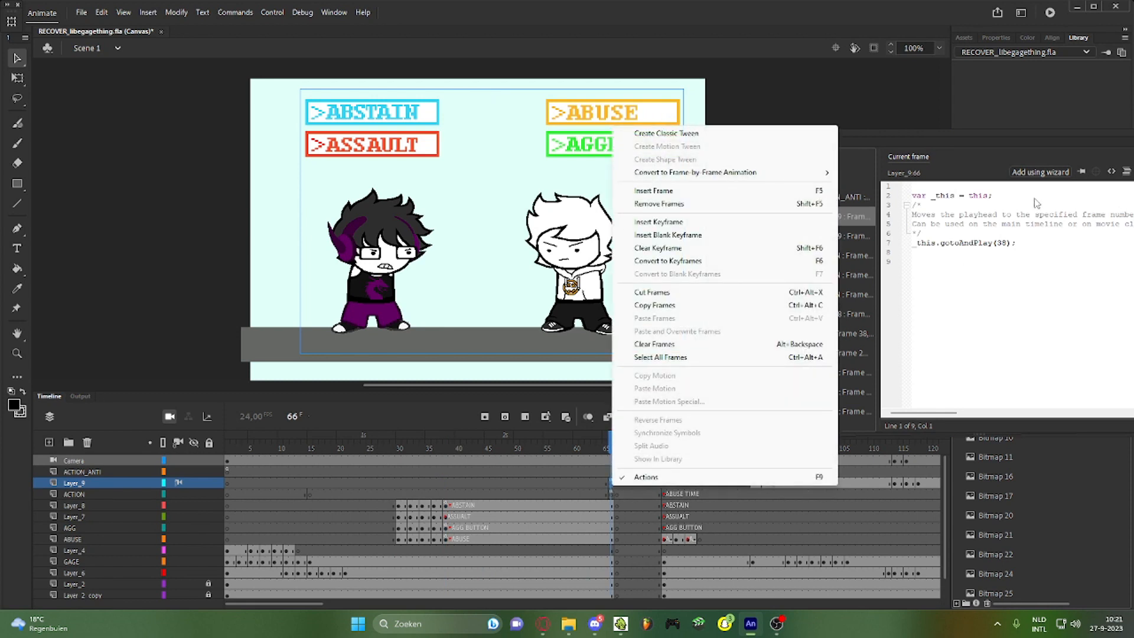
pyautogui.click(994, 144)
pyautogui.moveTo(1062, 270); pyautogui.dragTo(663, 110)
pyautogui.press('BackSpace')
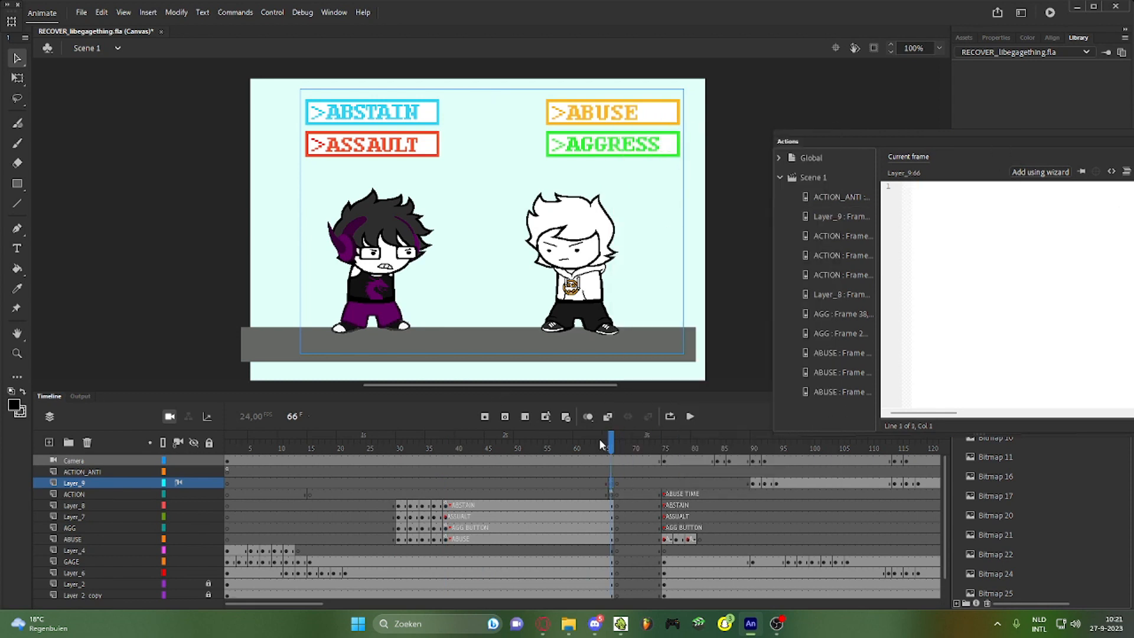
pyautogui.moveTo(599, 438); pyautogui.dragTo(666, 460)
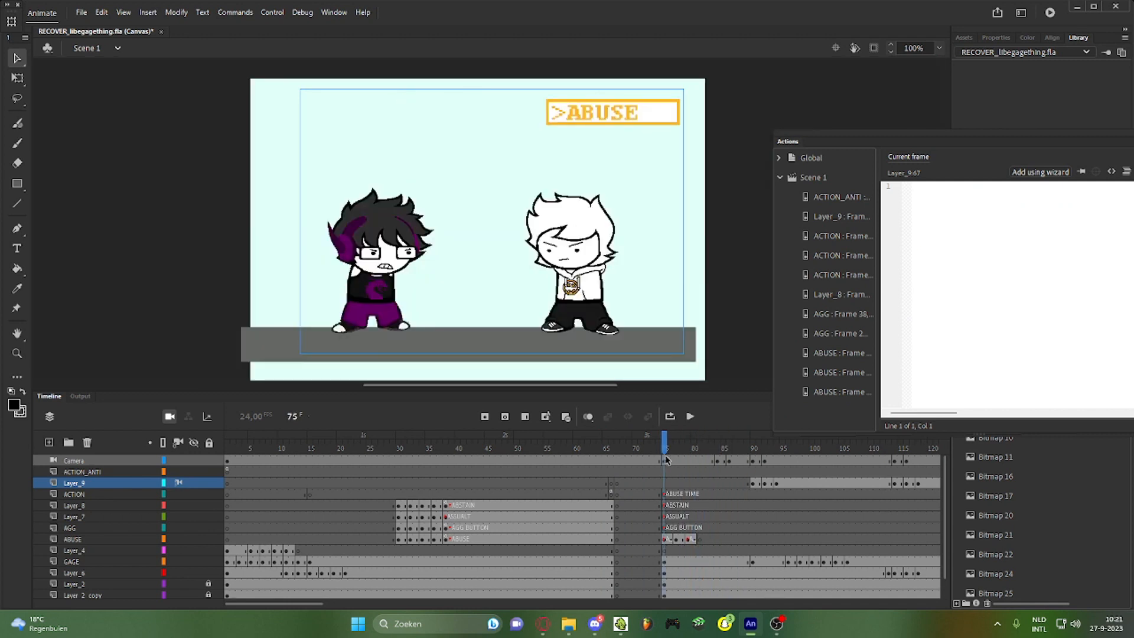
pyautogui.click(447, 539)
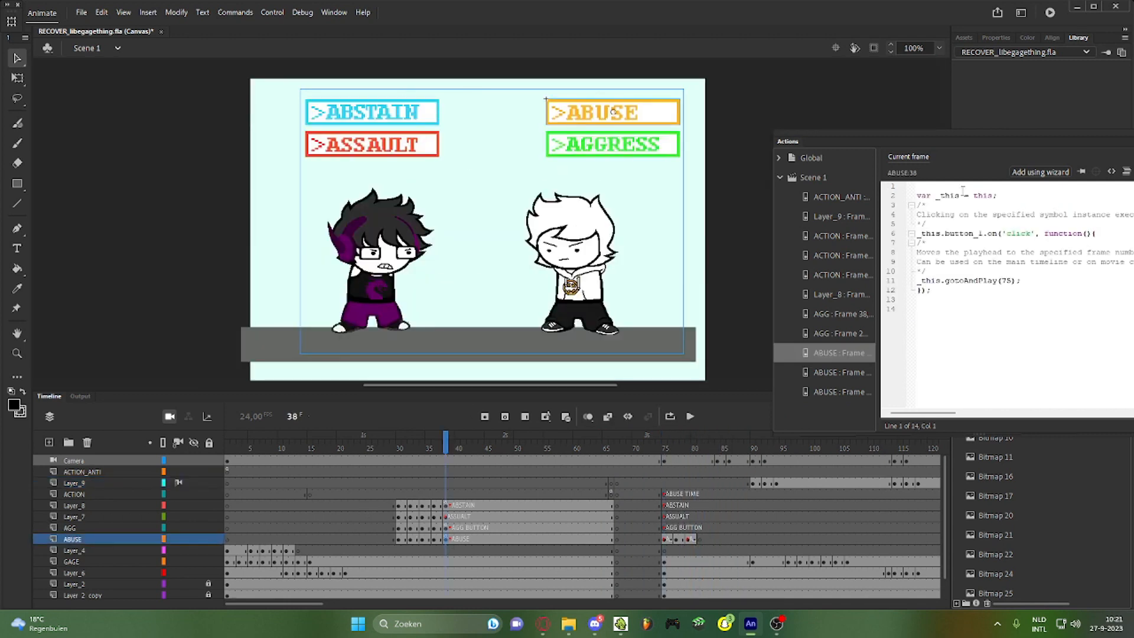
# Move the Actions panel near the stage centre and delete all existing code on ABUSE frame 38
pyautogui.moveTo(1001, 147); pyautogui.dragTo(732, 155)
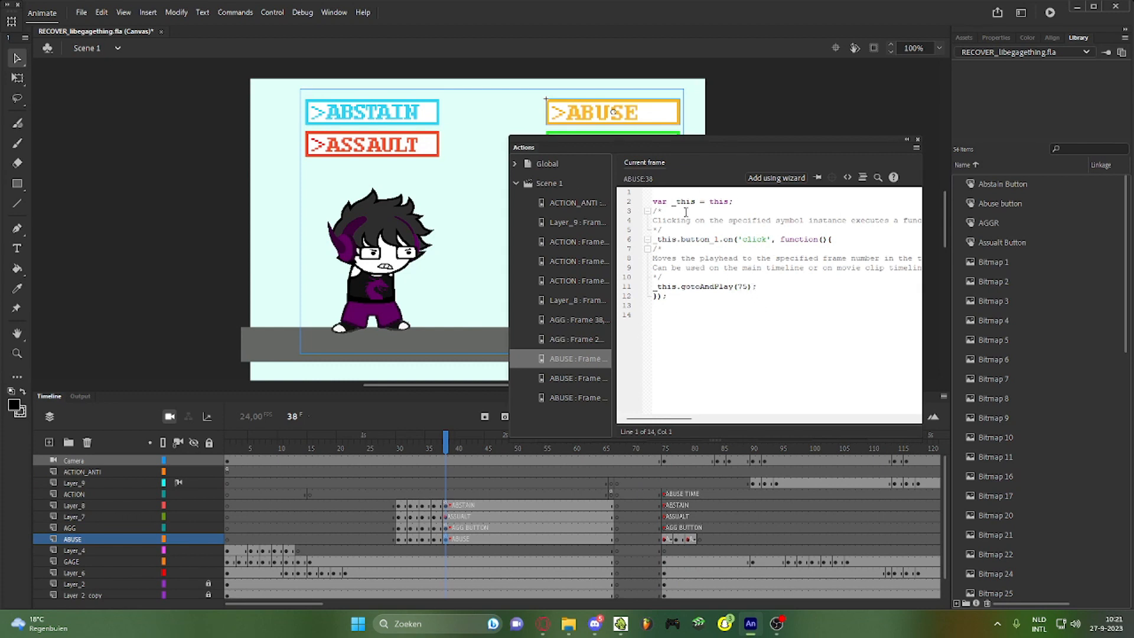
pyautogui.click(667, 334)
pyautogui.hotkey('ctrl', 'a')
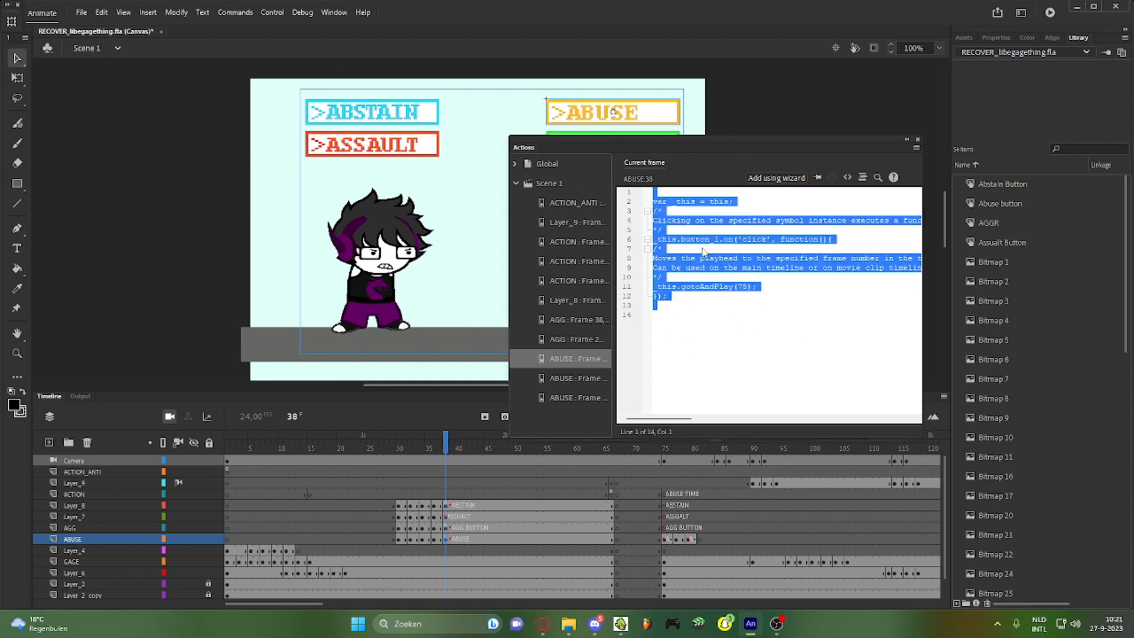
pyautogui.press('Delete')
# Build a This timeline Go to frame number and Play action (frame 75), triggered by a button_1 mouse click
pyautogui.click(768, 178)
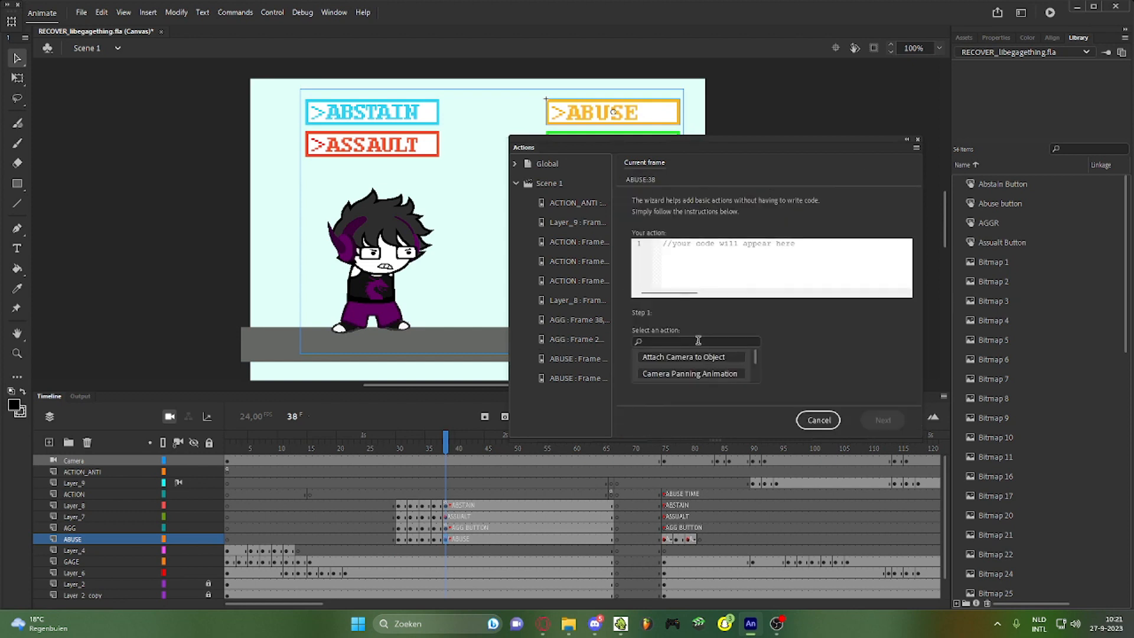
pyautogui.scroll(-5, 757, 368)
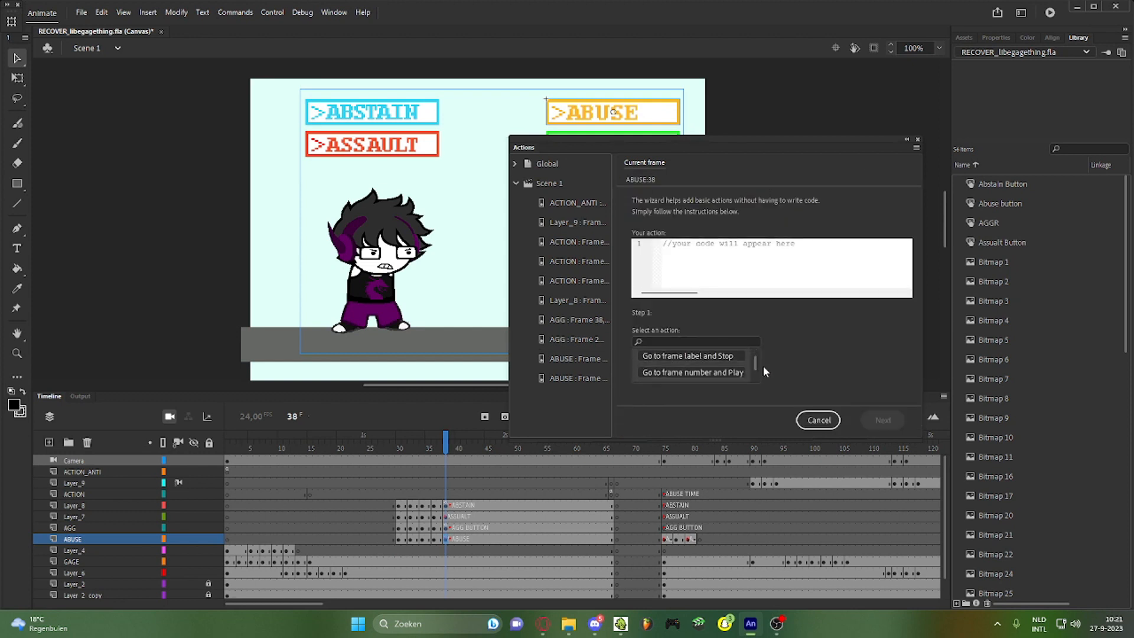
pyautogui.click(727, 372)
pyautogui.click(835, 356)
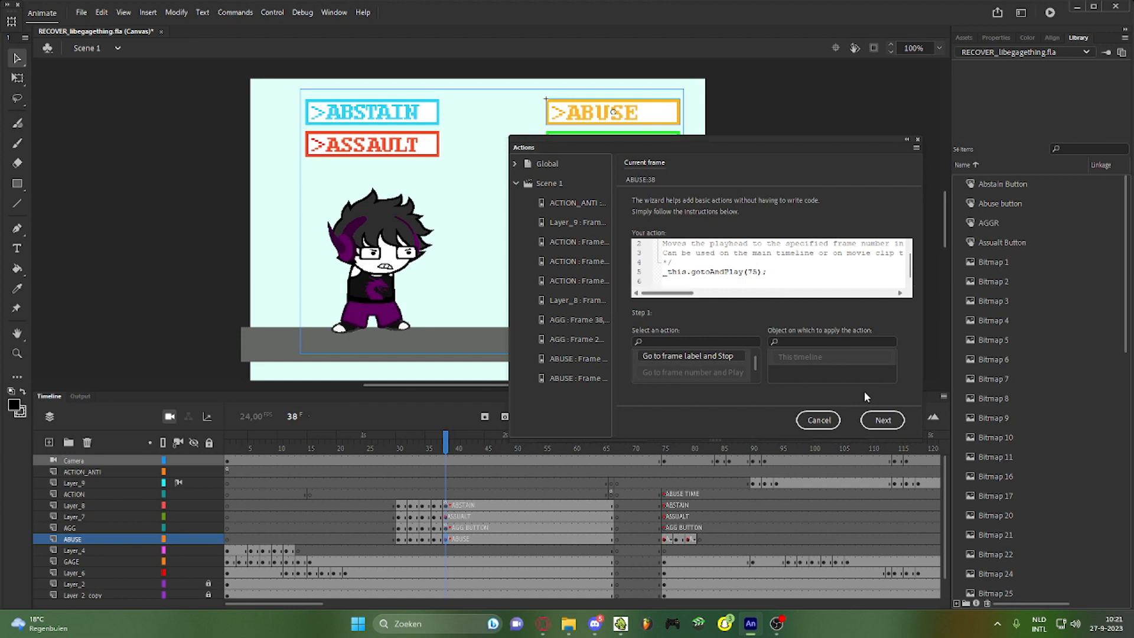
pyautogui.click(883, 419)
pyautogui.moveTo(756, 357); pyautogui.dragTo(757, 365)
pyautogui.click(716, 375)
pyautogui.click(801, 356)
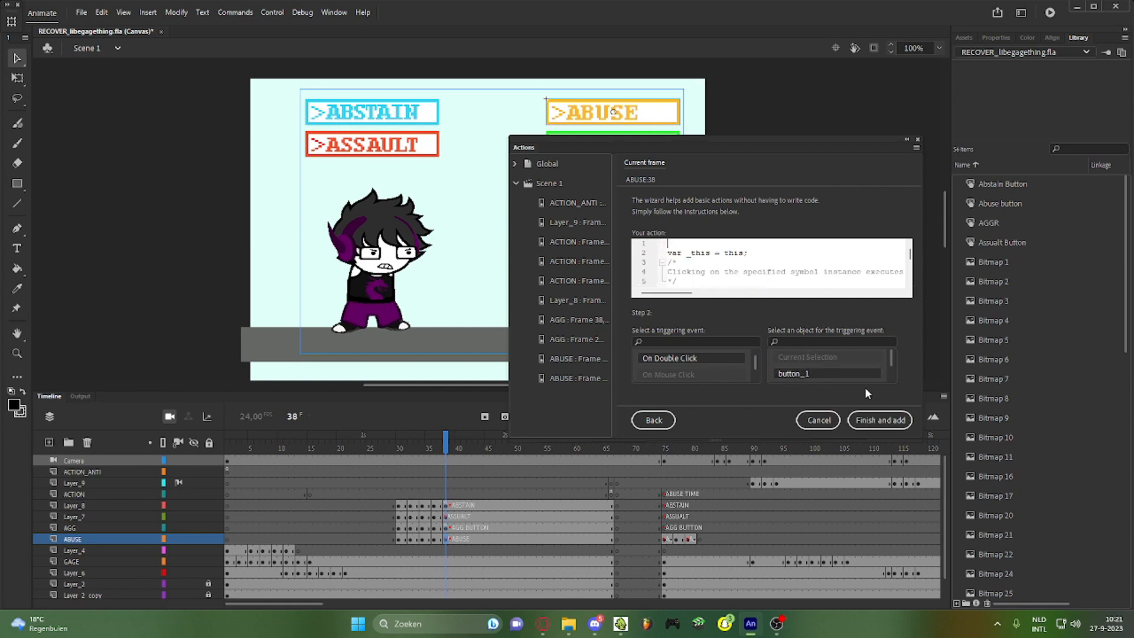
pyautogui.click(880, 420)
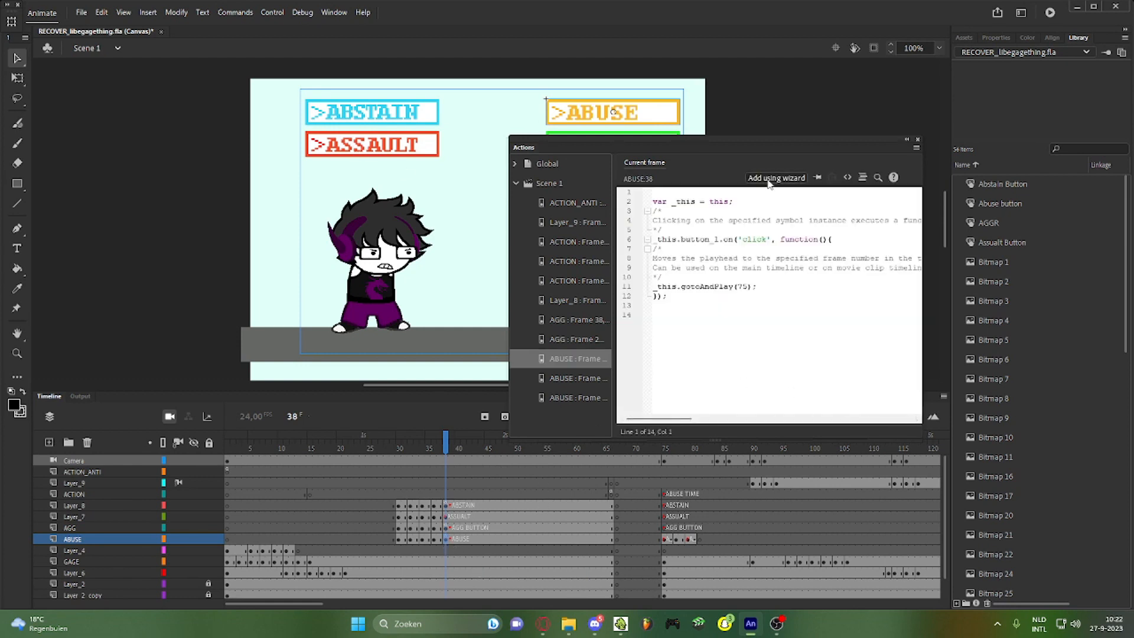
# Check the script on ACTION frame 75, then close the Actions panel
pyautogui.moveTo(302, 601); pyautogui.dragTo(342, 599)
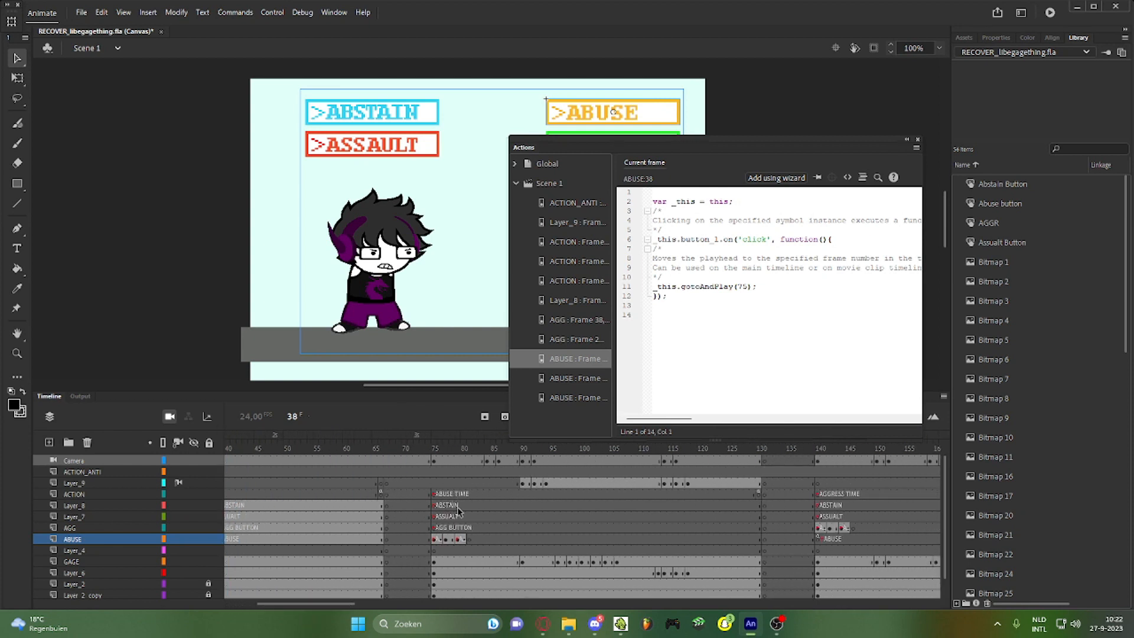
pyautogui.click(434, 494)
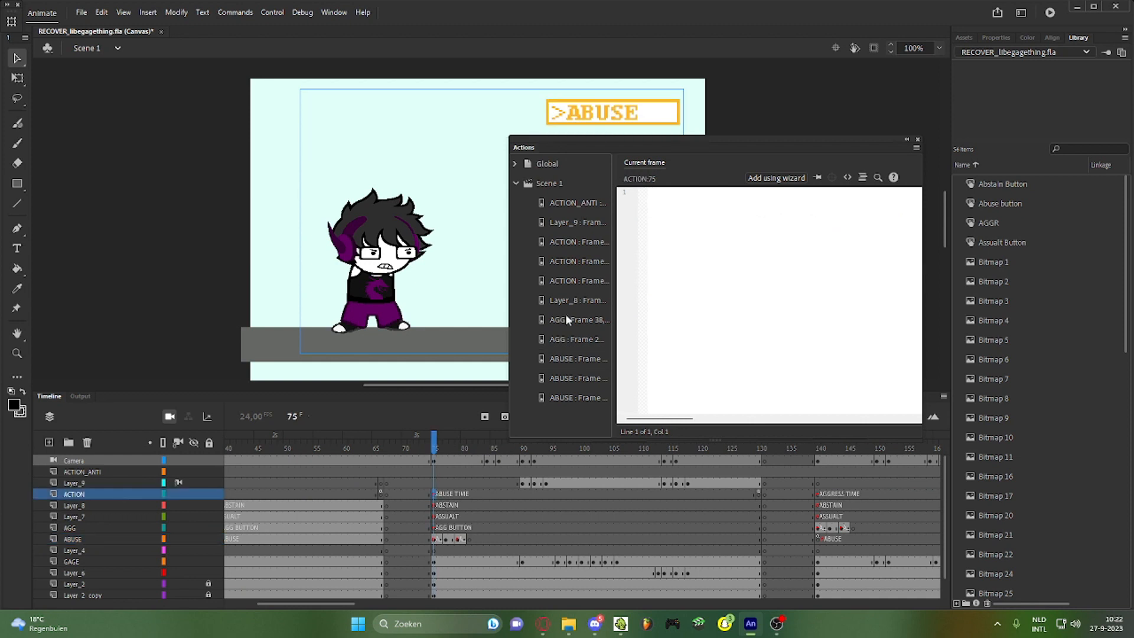
pyautogui.click(1004, 36)
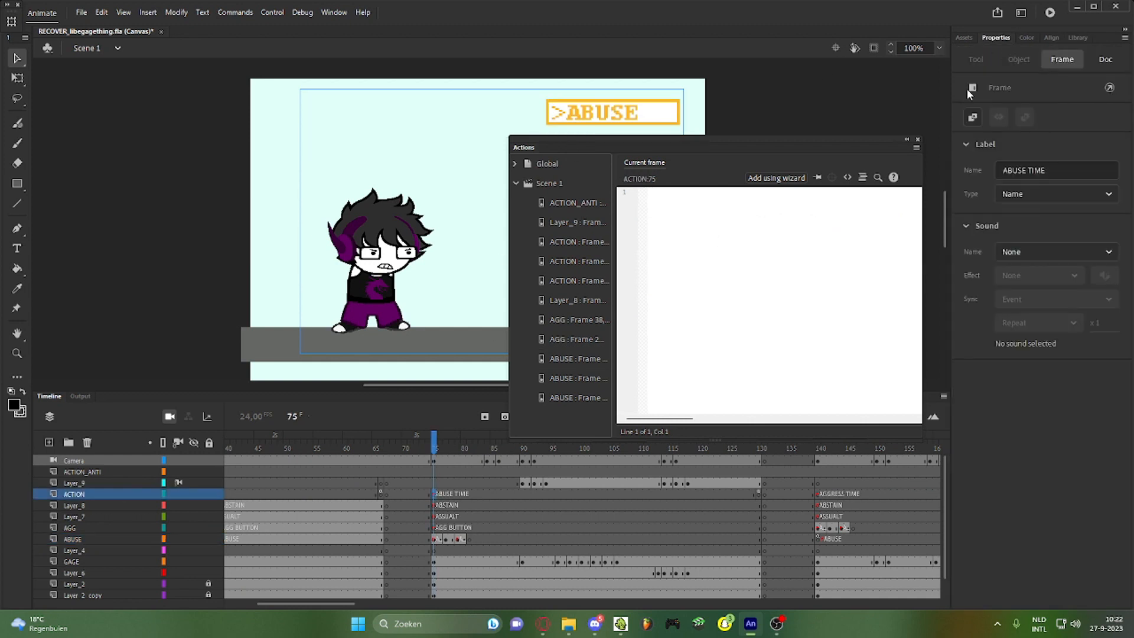
pyautogui.click(916, 147)
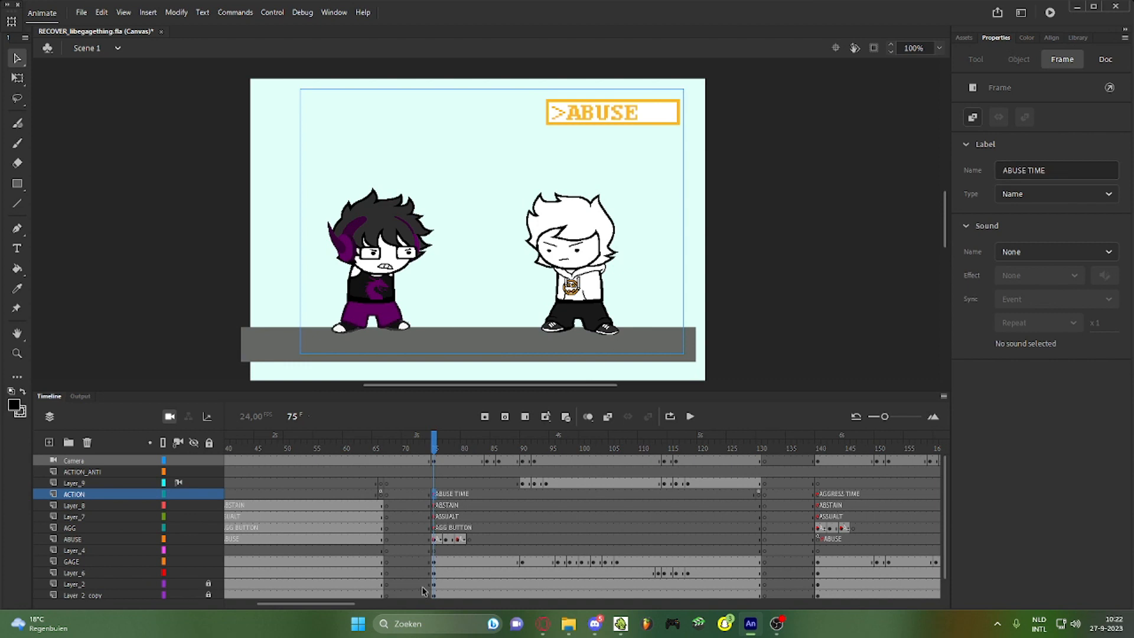
# Inspect ABUSE frames 140 and 76 and scrub through frames 74 to 77 on stage
pyautogui.moveTo(332, 603); pyautogui.dragTo(378, 605)
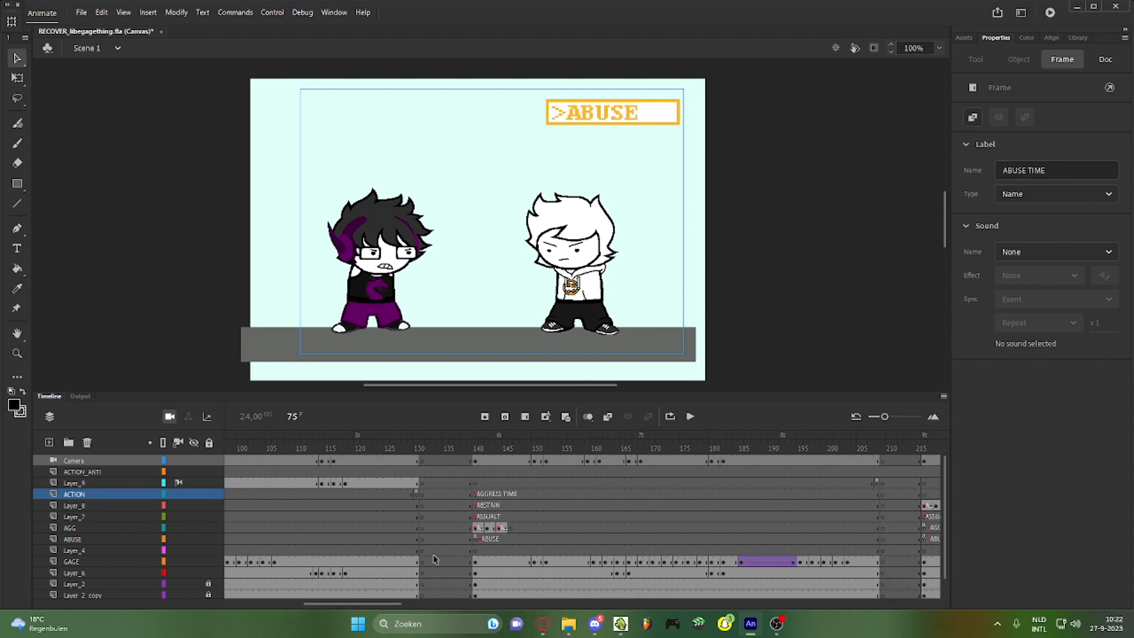
pyautogui.click(477, 539)
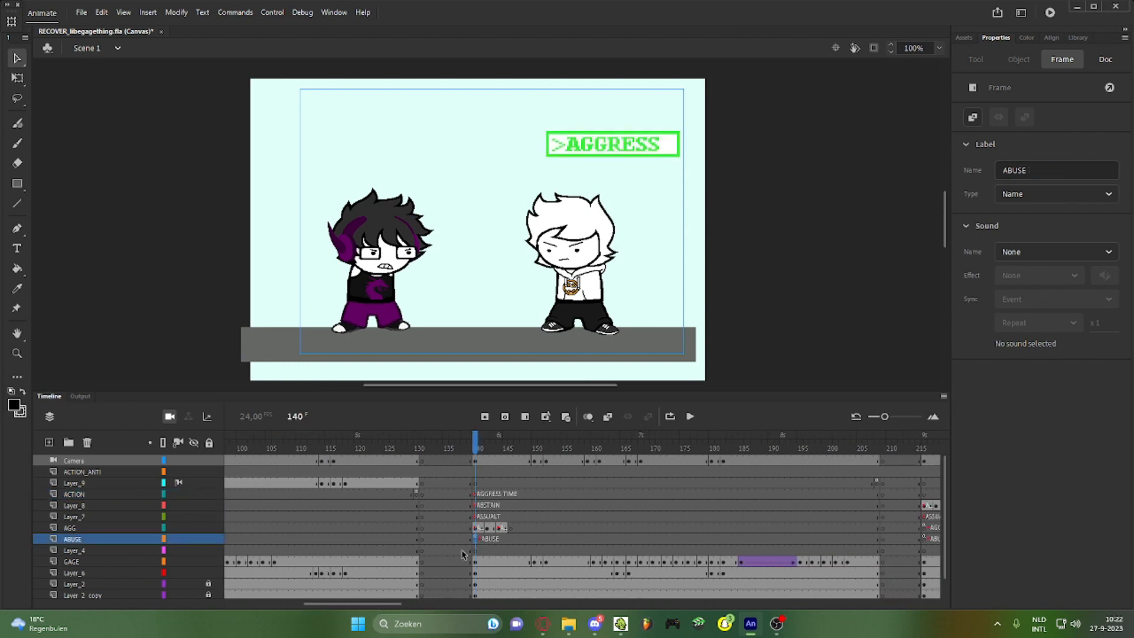
pyautogui.click(401, 605)
pyautogui.moveTo(414, 605); pyautogui.dragTo(264, 599)
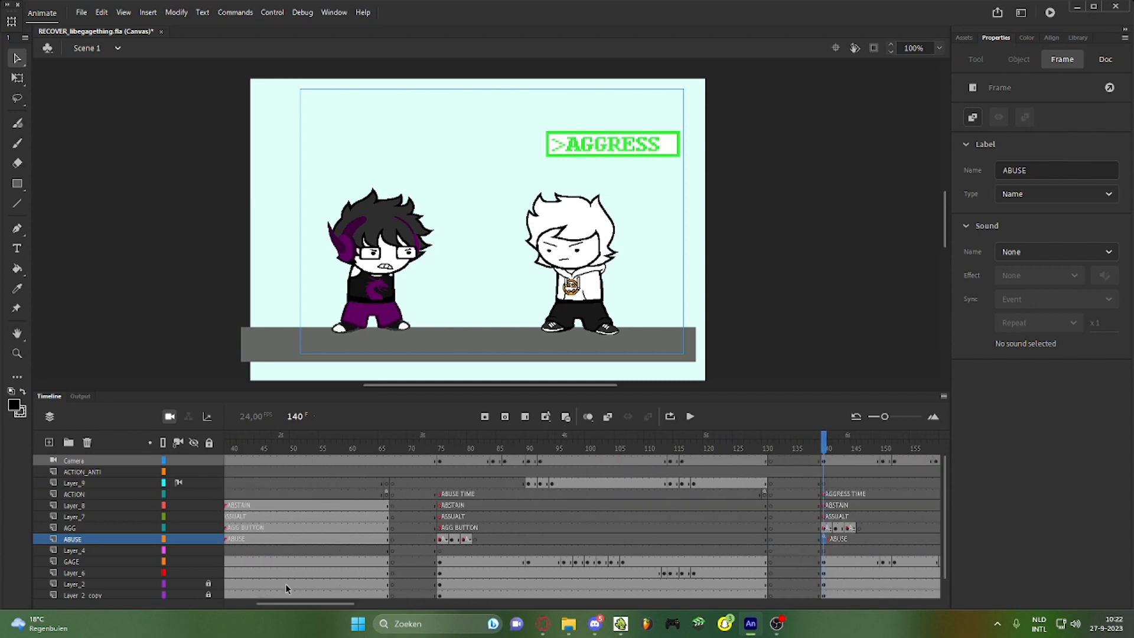
pyautogui.click(447, 540)
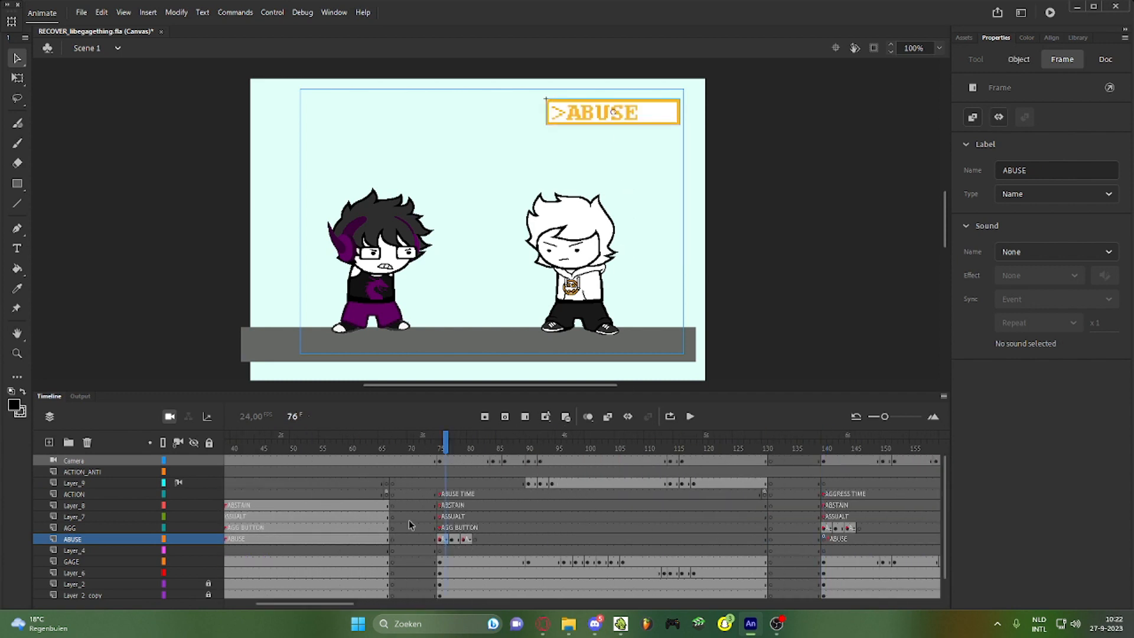
pyautogui.moveTo(440, 440); pyautogui.dragTo(751, 476)
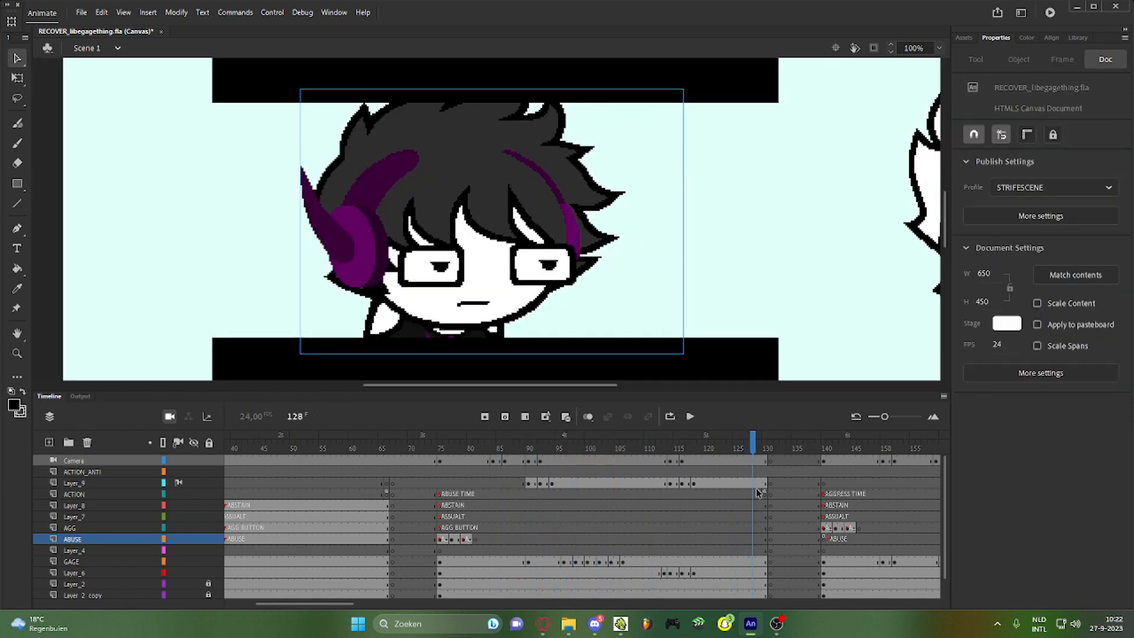
# Open the script on ACTION frame 130, which loops playback back to frame 38
pyautogui.click(765, 494)
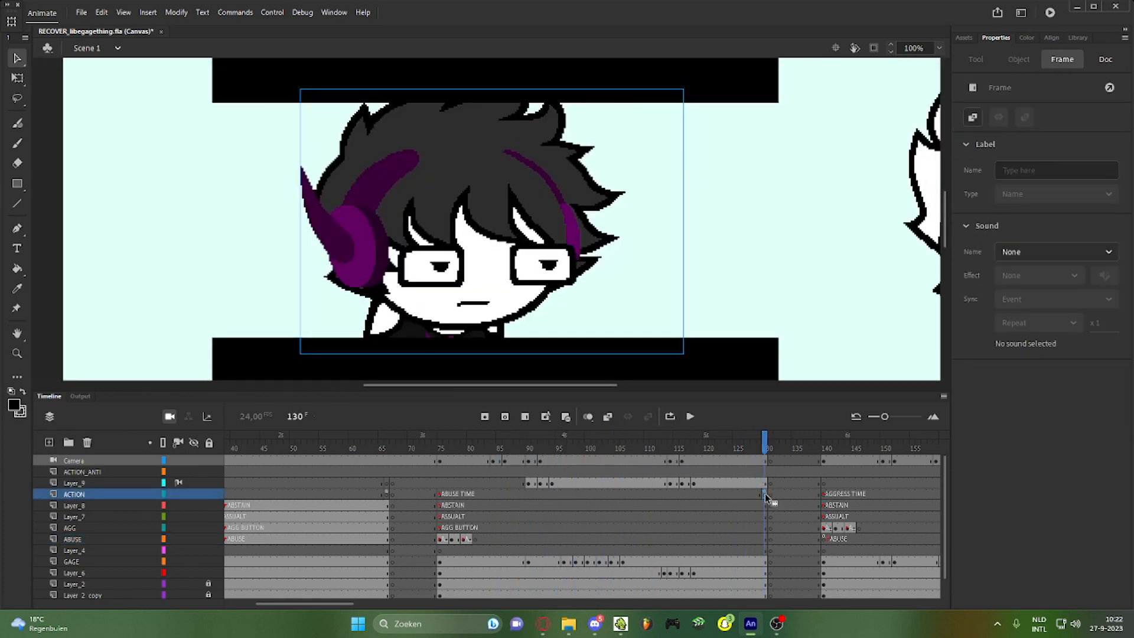
pyautogui.press('F9')
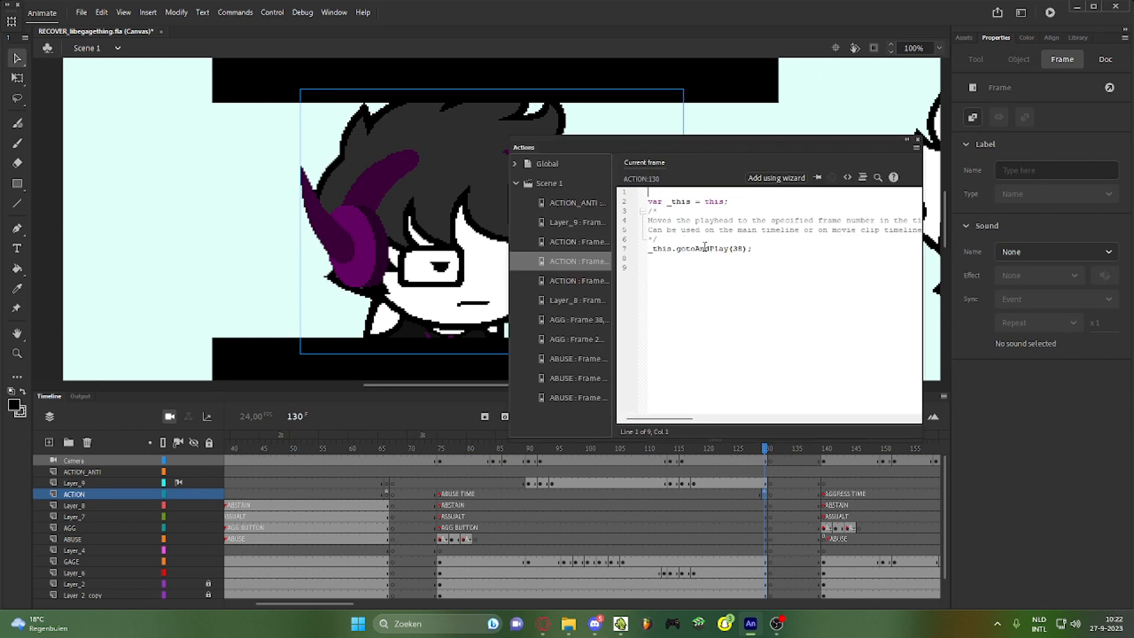
# Close the Actions panel and scrub through to the frame 38 choice menu
pyautogui.click(918, 140)
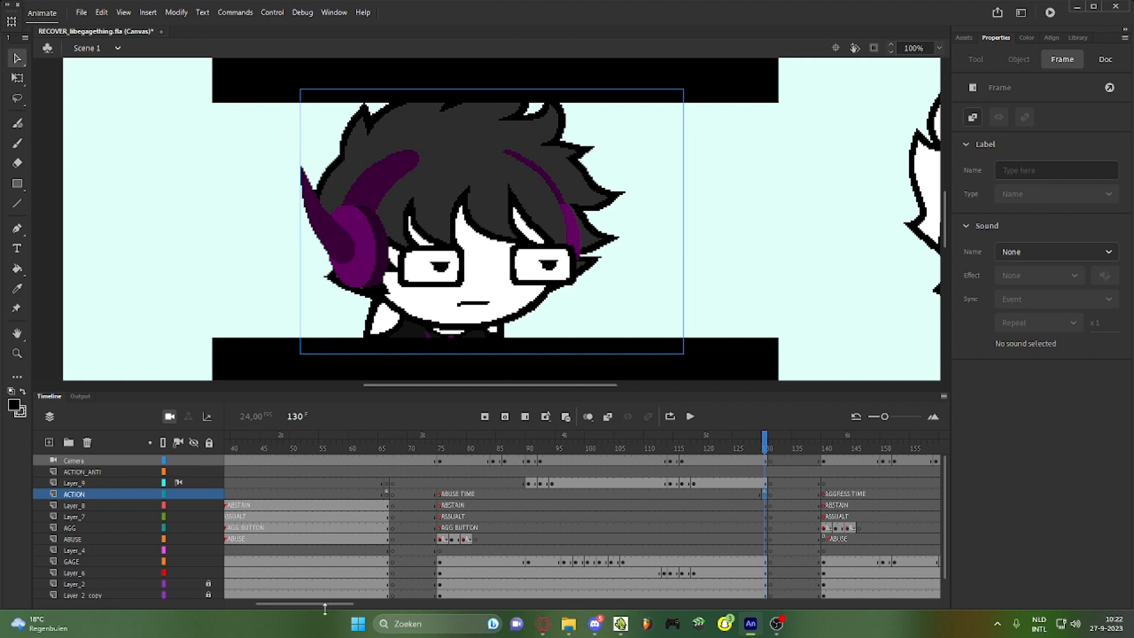
pyautogui.moveTo(325, 604); pyautogui.dragTo(277, 603)
pyautogui.moveTo(404, 452); pyautogui.dragTo(447, 447)
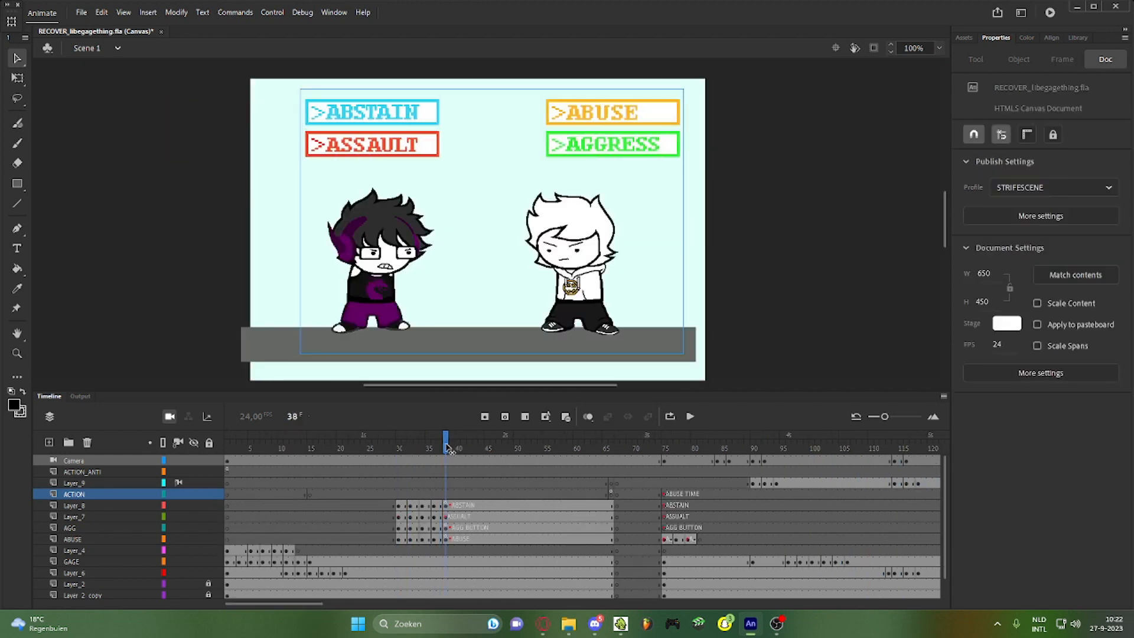
pyautogui.moveTo(290, 604); pyautogui.dragTo(456, 604)
# Insert blank keyframes after frame 259 on all layers and extend every layer to frame 265
pyautogui.click(546, 460)
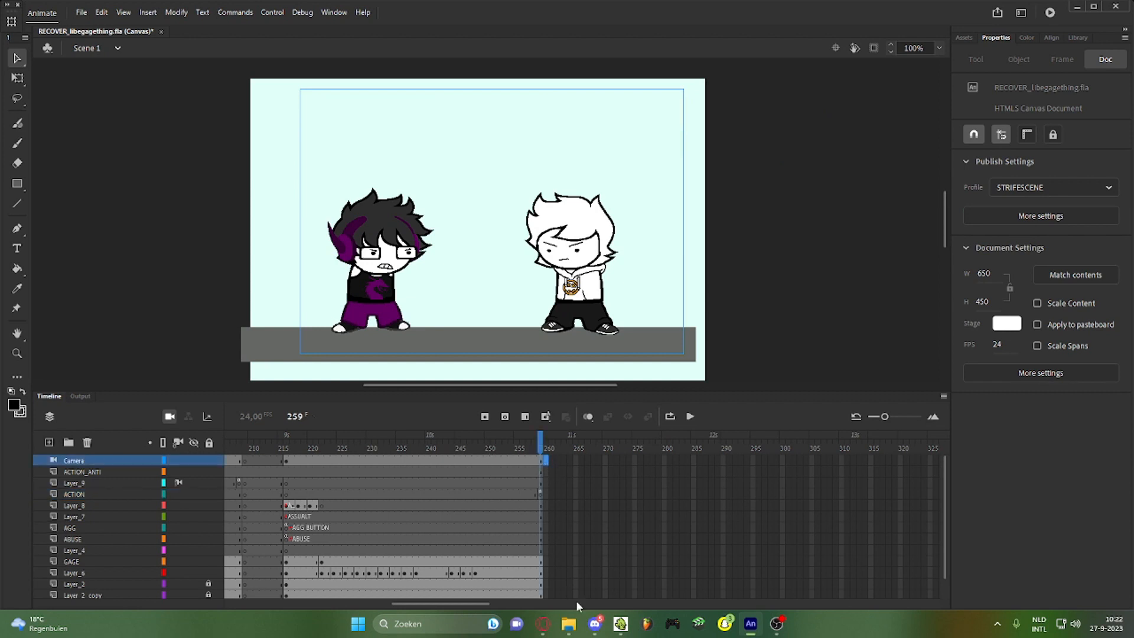
pyautogui.keyDown('shift'); pyautogui.click(544, 595); pyautogui.keyUp('shift')
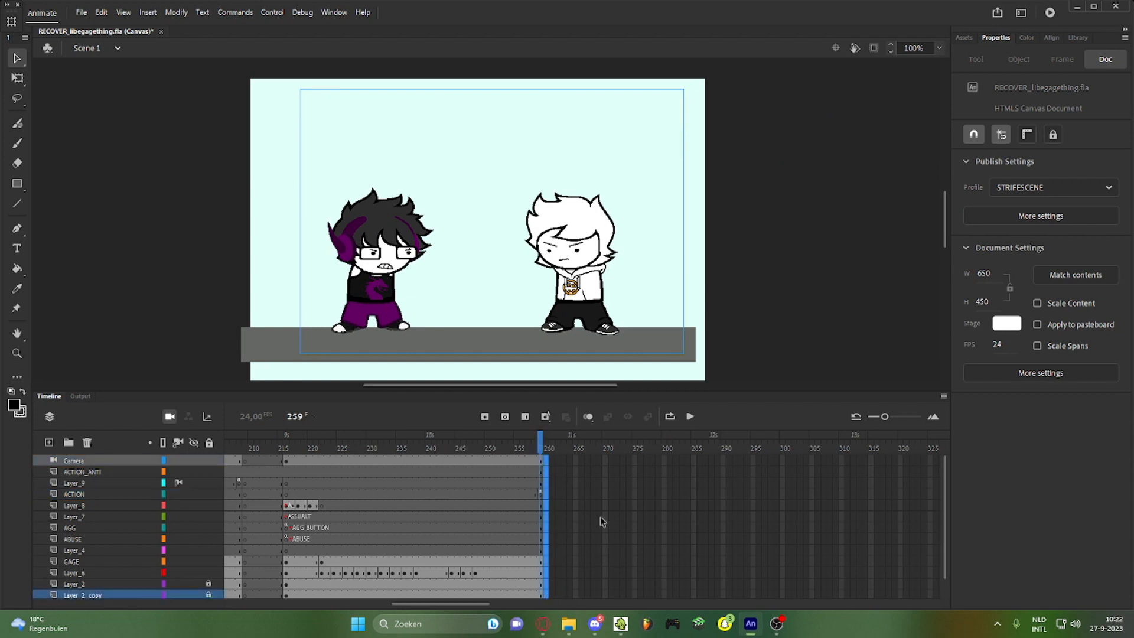
pyautogui.press('F7')
pyautogui.press('F5')
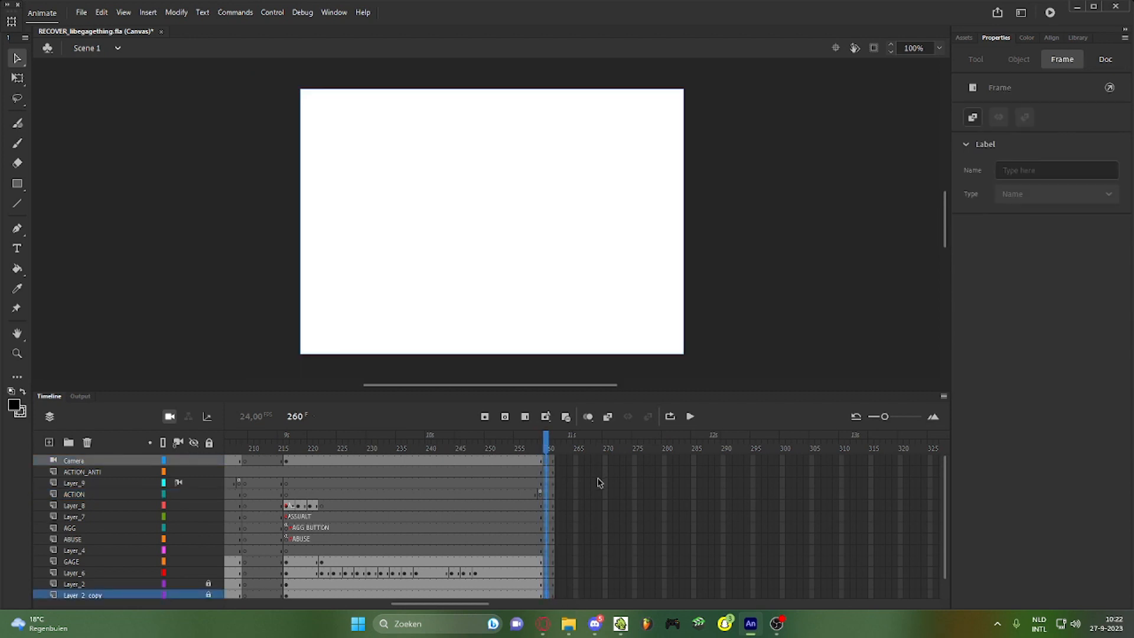
pyautogui.press('F5')
pyautogui.press('F5')
pyautogui.press('F5')
pyautogui.press('F5')
pyautogui.click(580, 462)
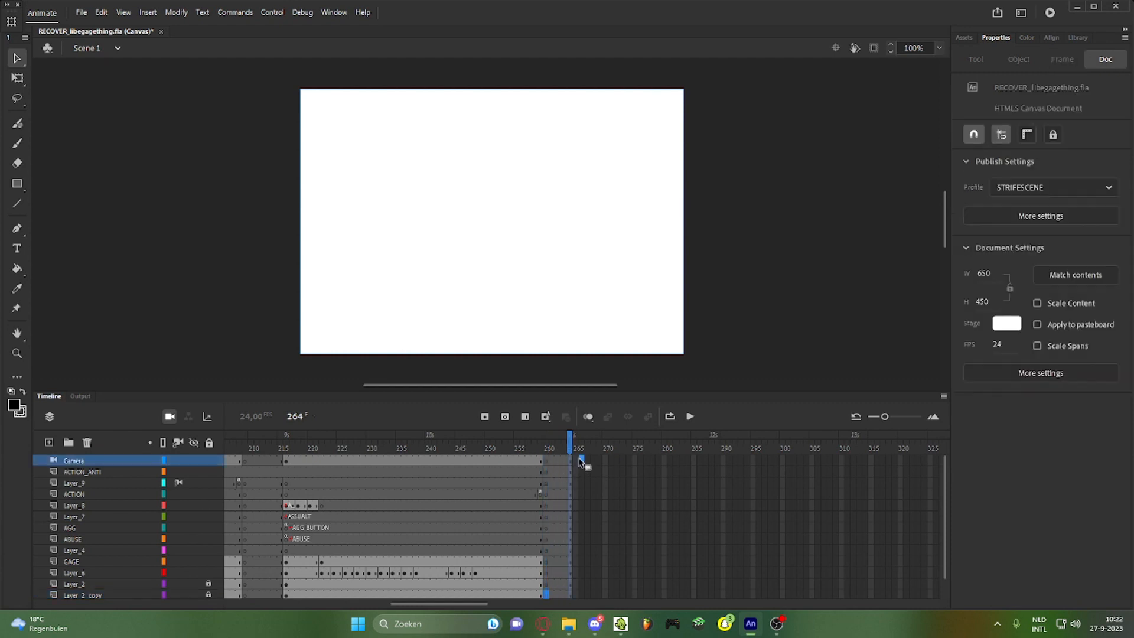
pyautogui.click(580, 462)
pyautogui.moveTo(571, 461); pyautogui.dragTo(572, 598)
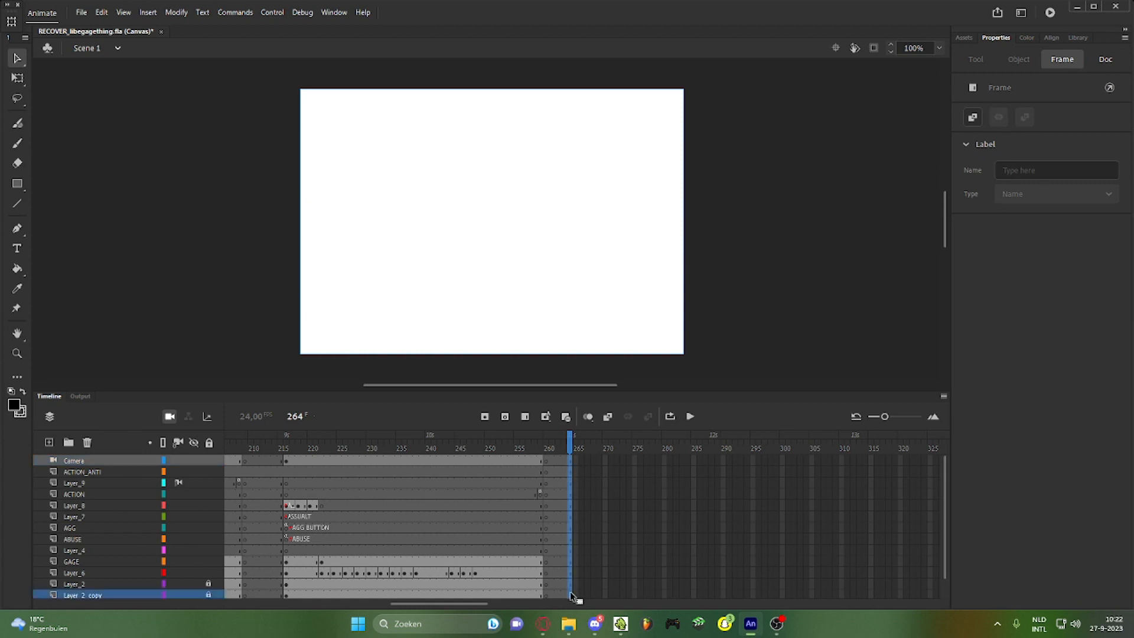
pyautogui.press('F5')
pyautogui.click(576, 447)
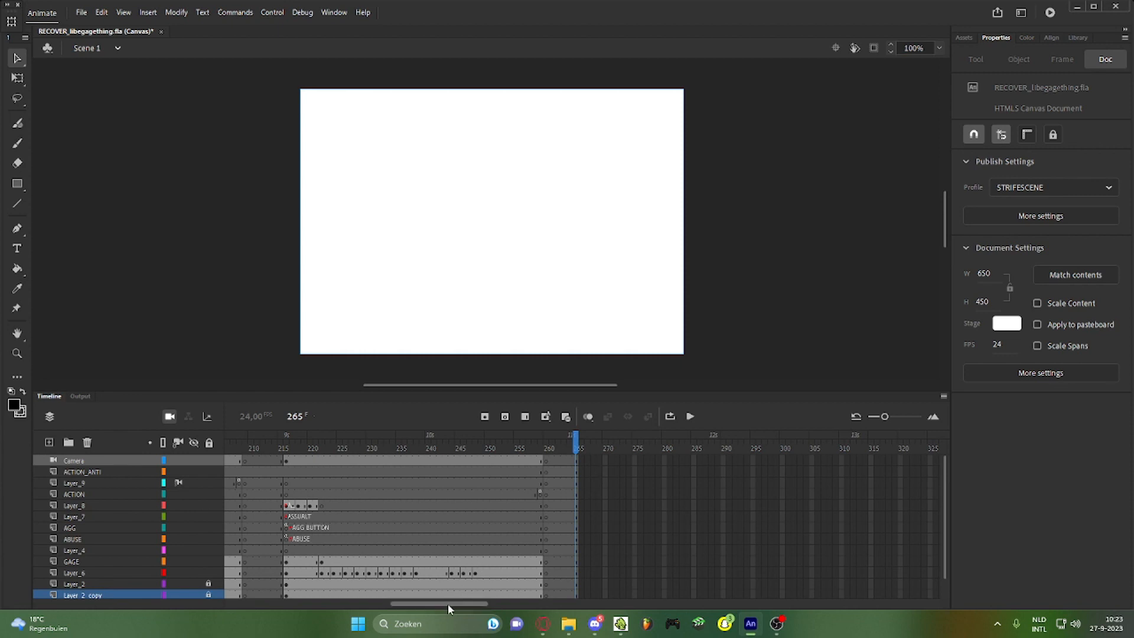
pyautogui.moveTo(451, 603); pyautogui.dragTo(294, 622)
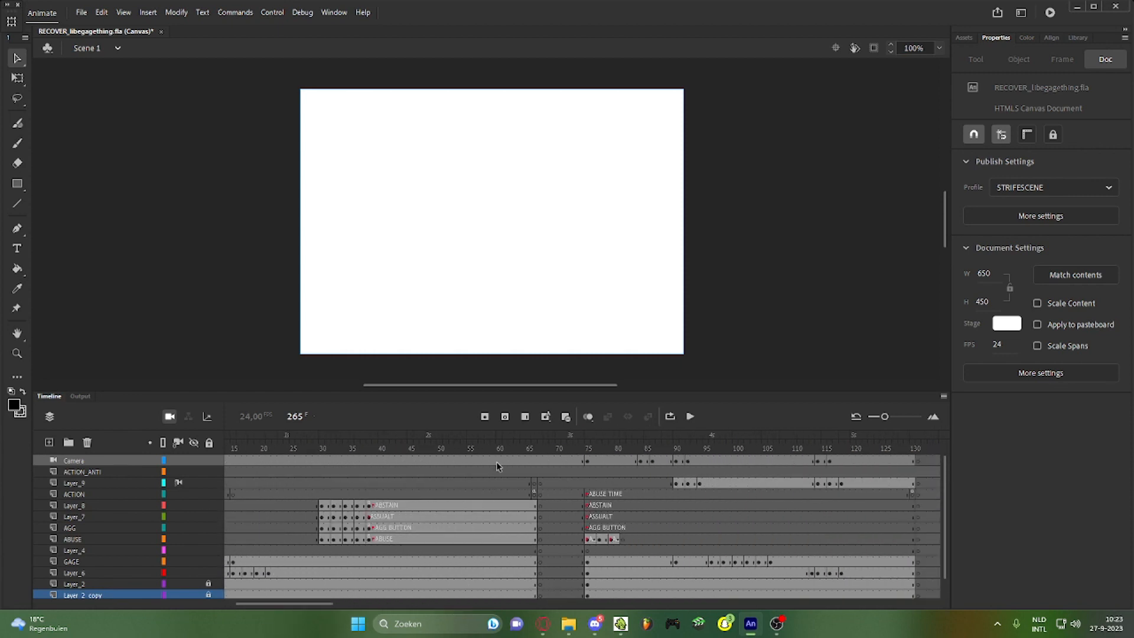
# Copy the frames at frame 64 and Paste and Overwrite Frames at frame 265 on all layers
pyautogui.click(523, 460)
pyautogui.moveTo(521, 594); pyautogui.dragTo(520, 595)
pyautogui.rightClick(520, 596)
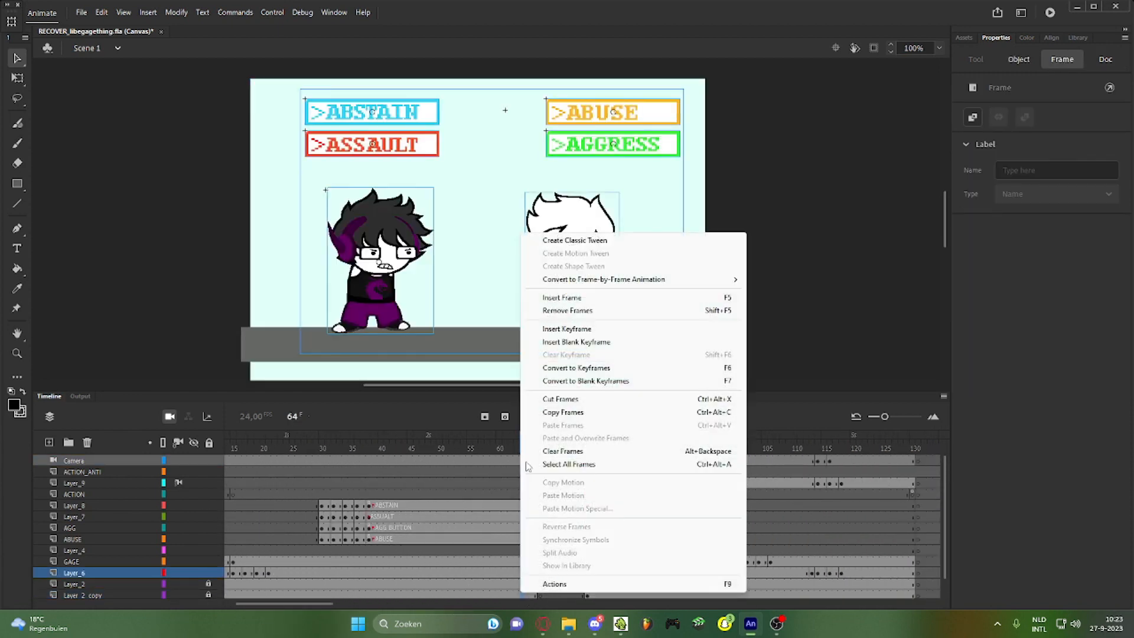
pyautogui.click(530, 415)
pyautogui.moveTo(328, 602); pyautogui.dragTo(484, 588)
pyautogui.rightClick(593, 463)
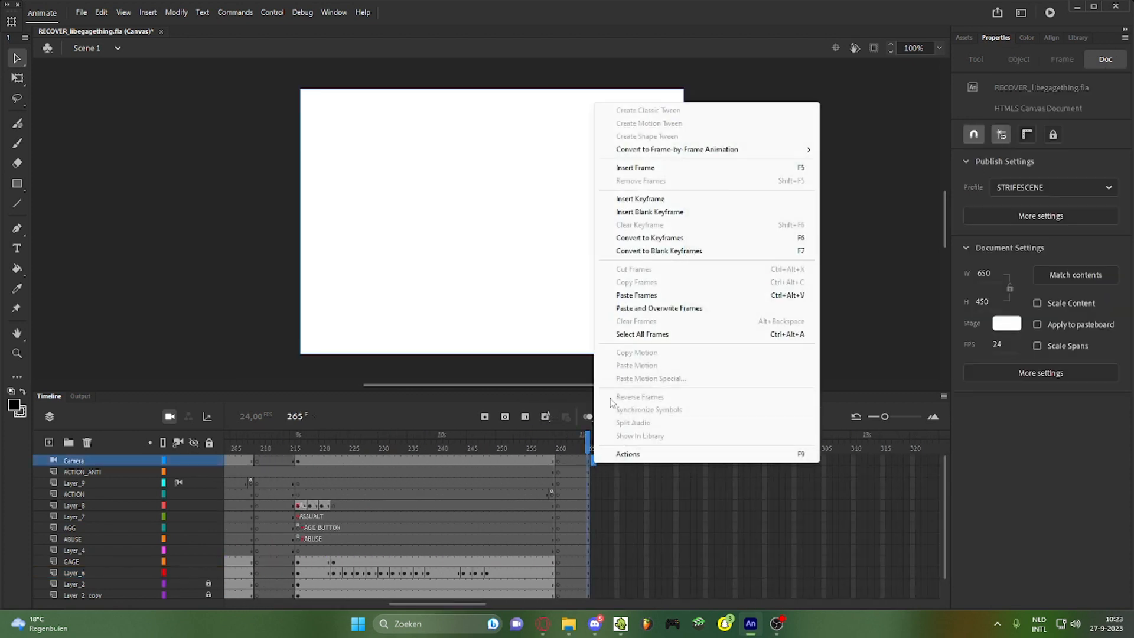
pyautogui.click(621, 307)
# Insert a keyframe at ACTION_ANTI frame 266 and remove that layer's surplus frames
pyautogui.scroll(-1, 611, 507)
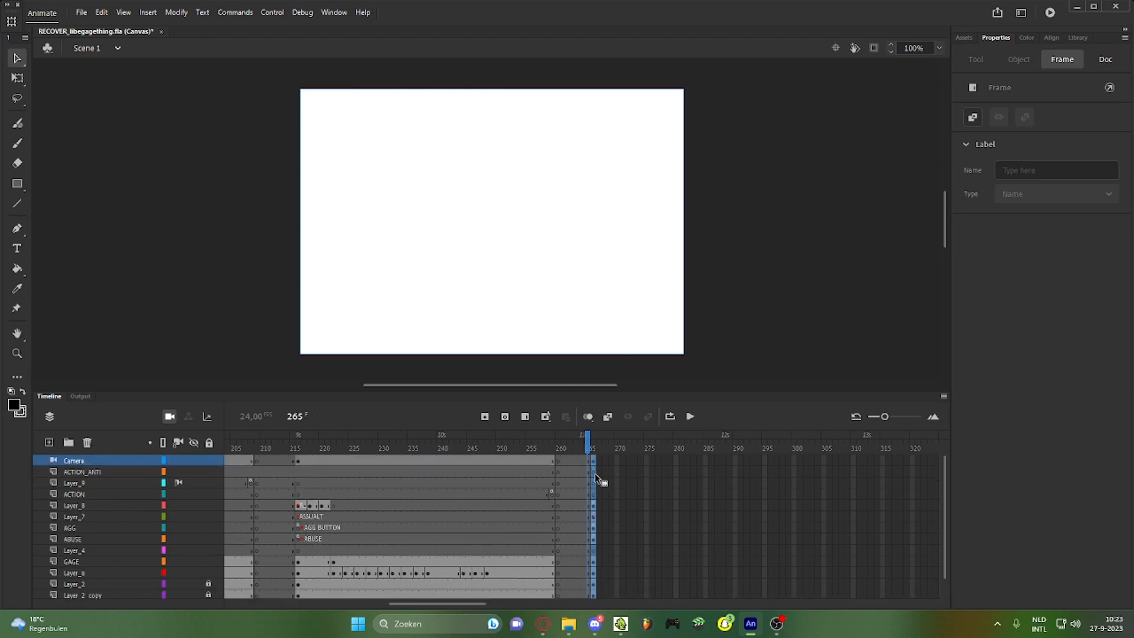
pyautogui.click(541, 585)
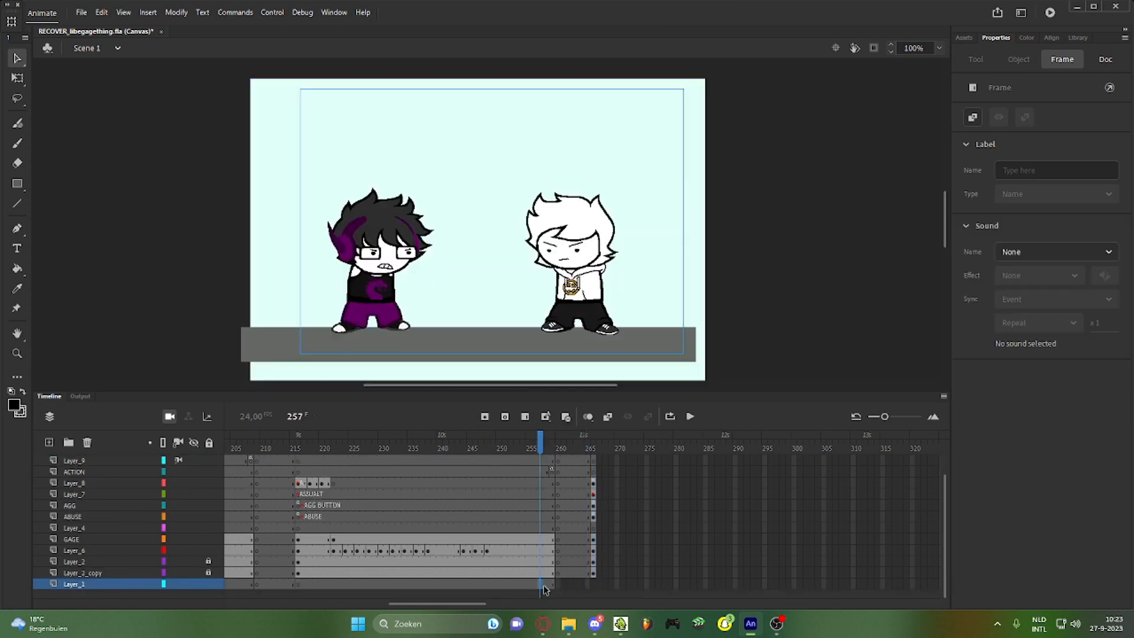
pyautogui.scroll(1, 601, 472)
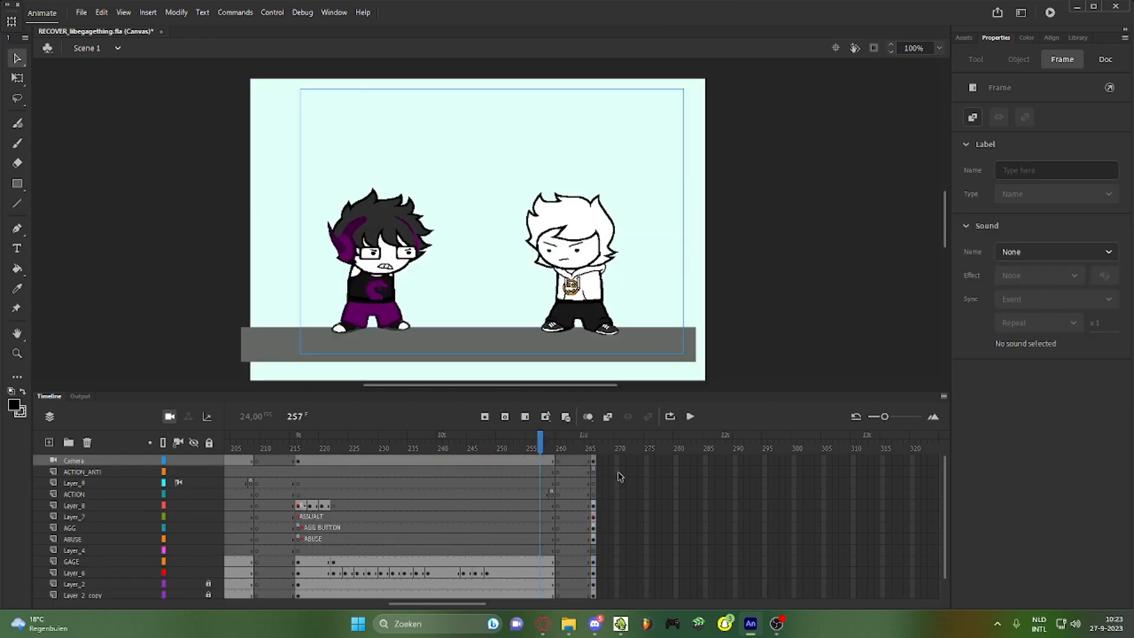
pyautogui.click(594, 472)
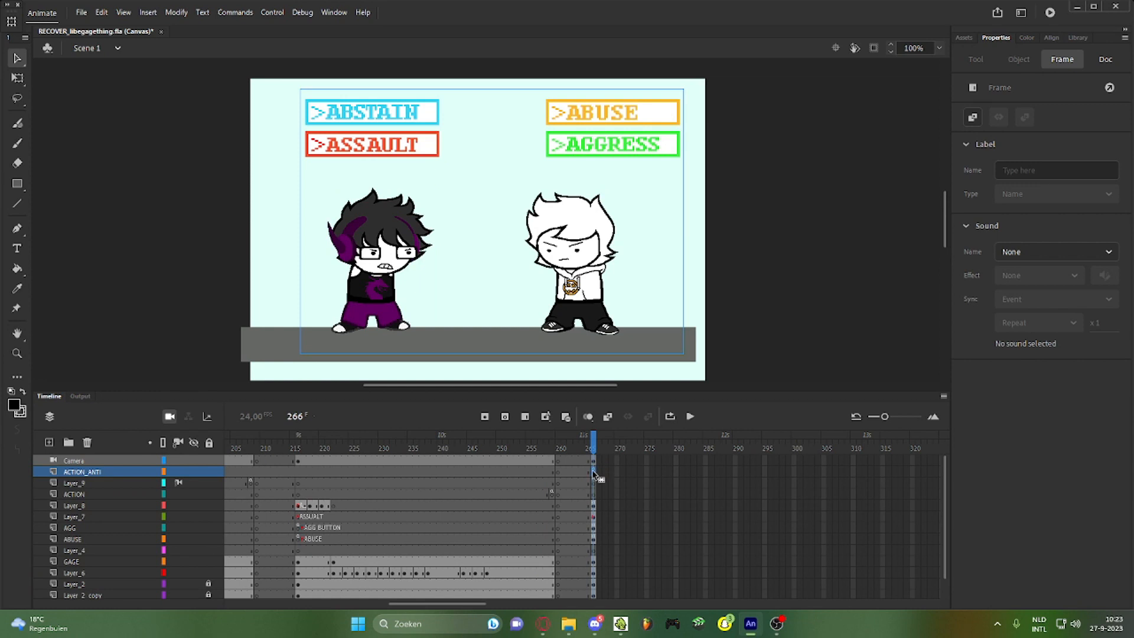
pyautogui.rightClick(594, 474)
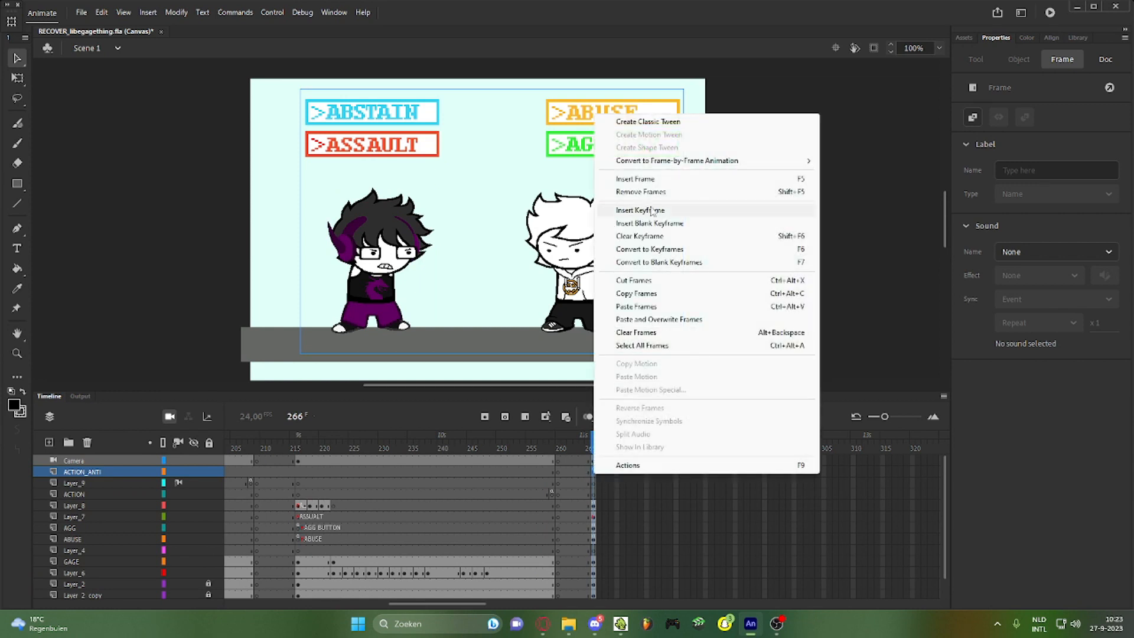
pyautogui.click(651, 212)
pyautogui.click(558, 471)
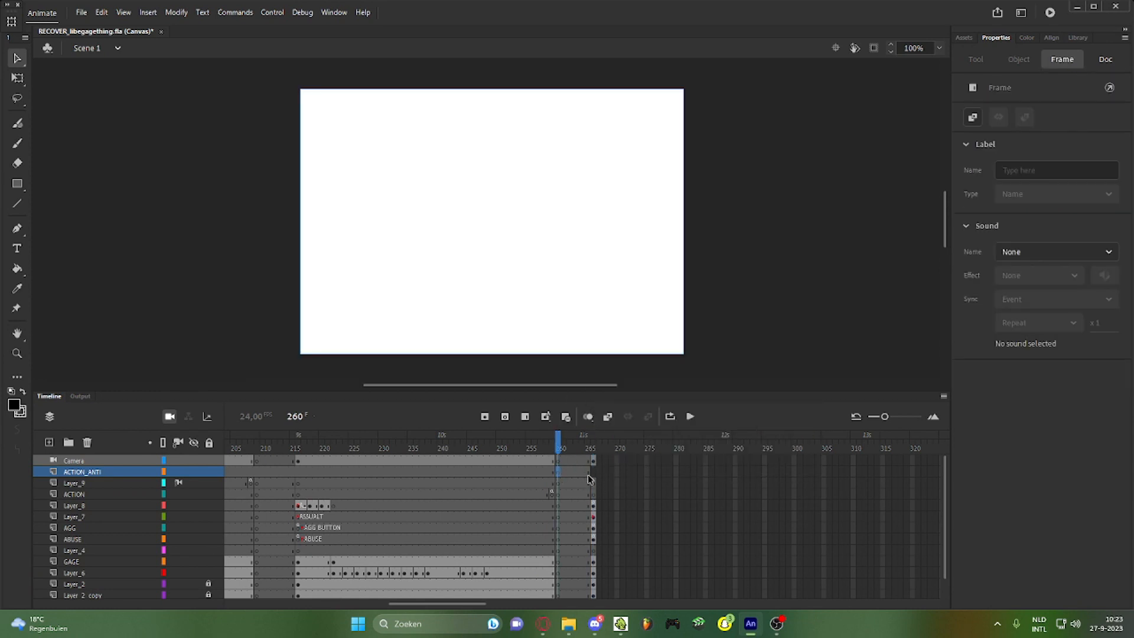
pyautogui.rightClick(589, 480)
pyautogui.click(651, 191)
pyautogui.click(540, 472)
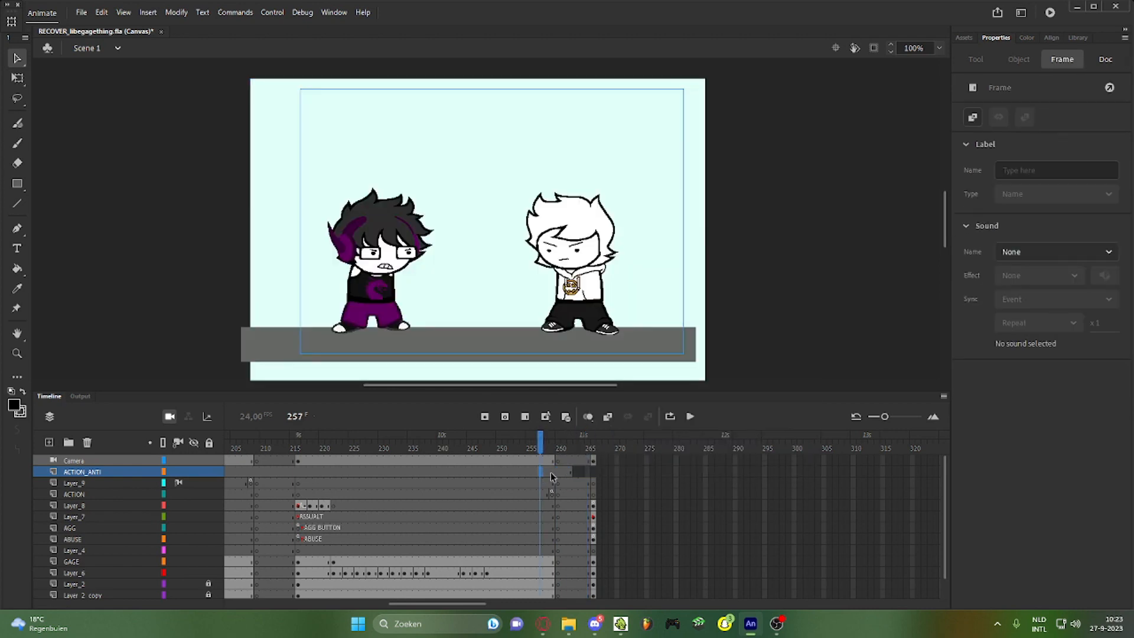
pyautogui.moveTo(479, 603); pyautogui.dragTo(243, 604)
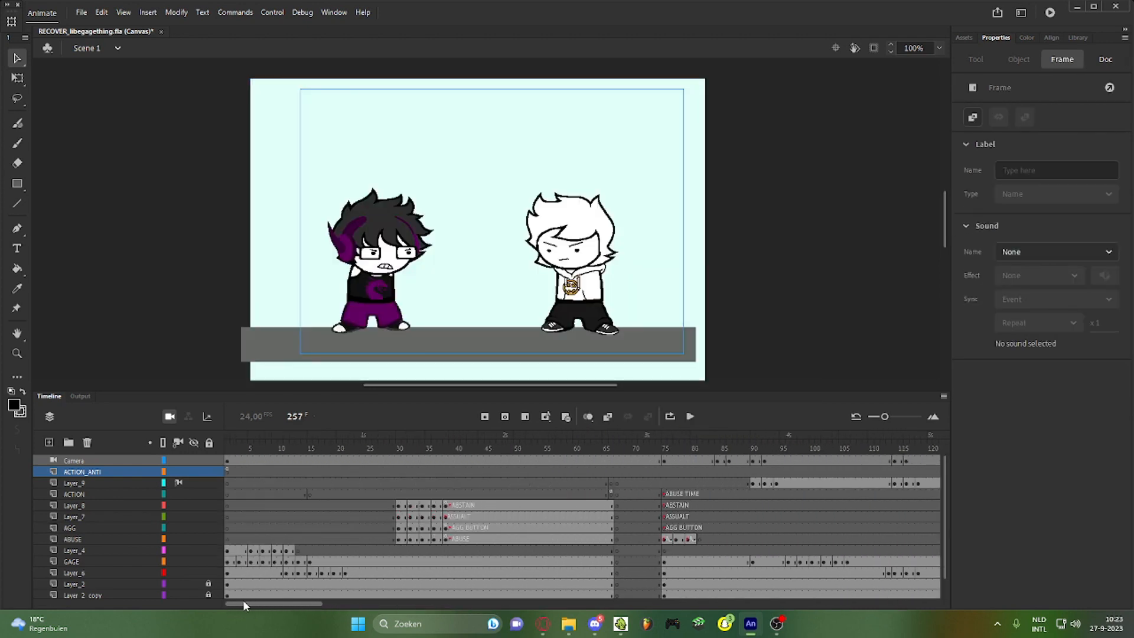
pyautogui.click(228, 473)
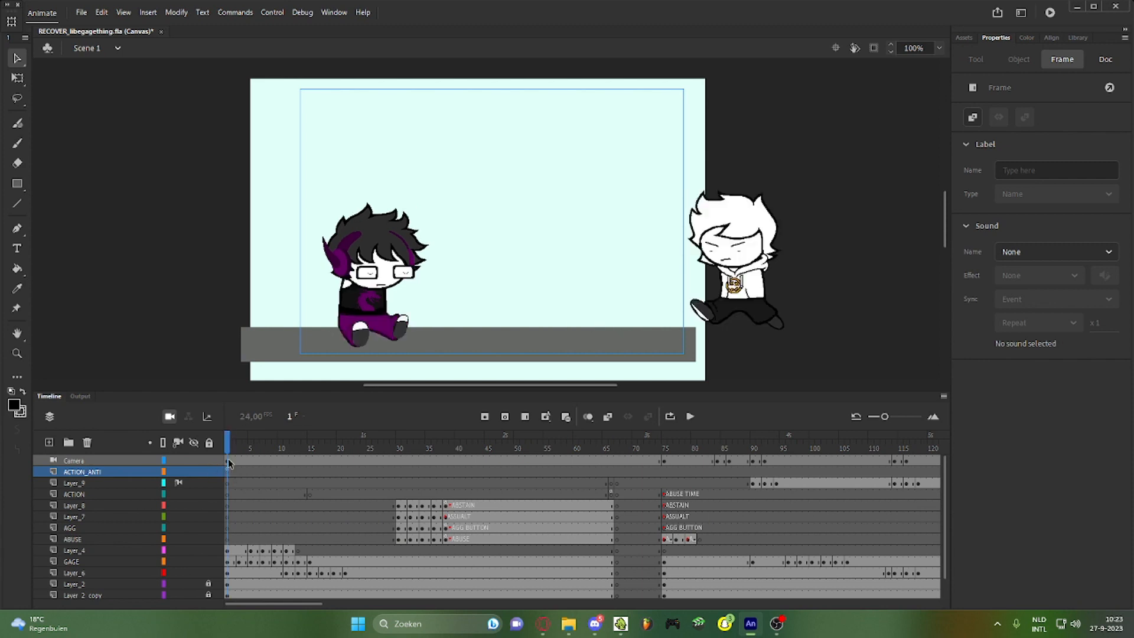
pyautogui.press('F9')
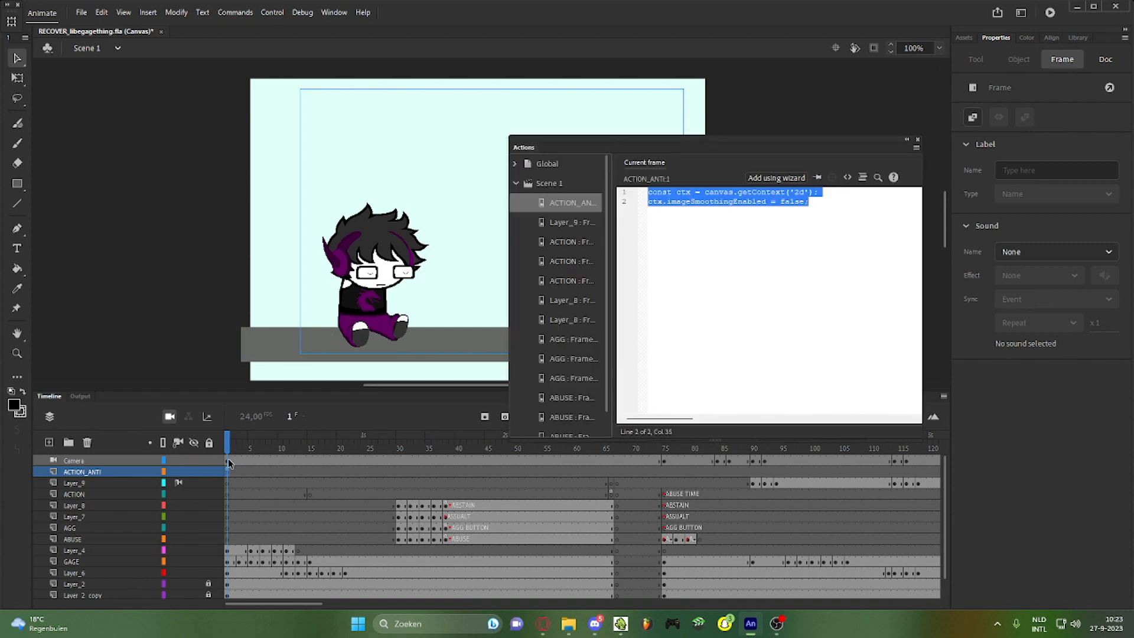
pyautogui.click(668, 297)
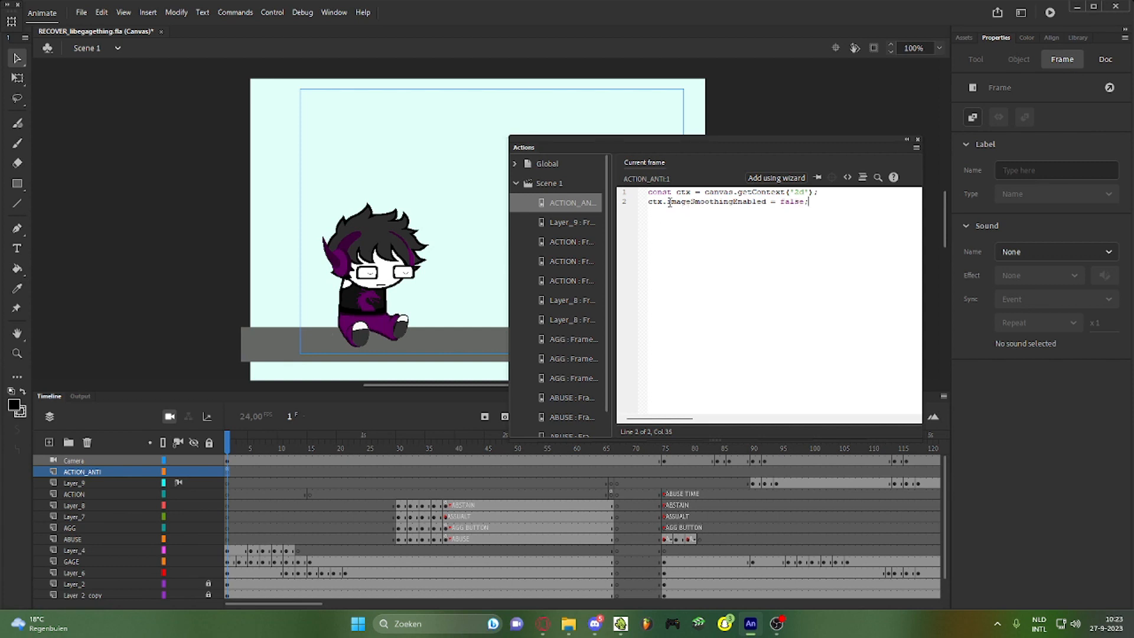
pyautogui.moveTo(669, 202); pyautogui.dragTo(721, 209)
pyautogui.click(842, 216)
pyautogui.click(335, 226)
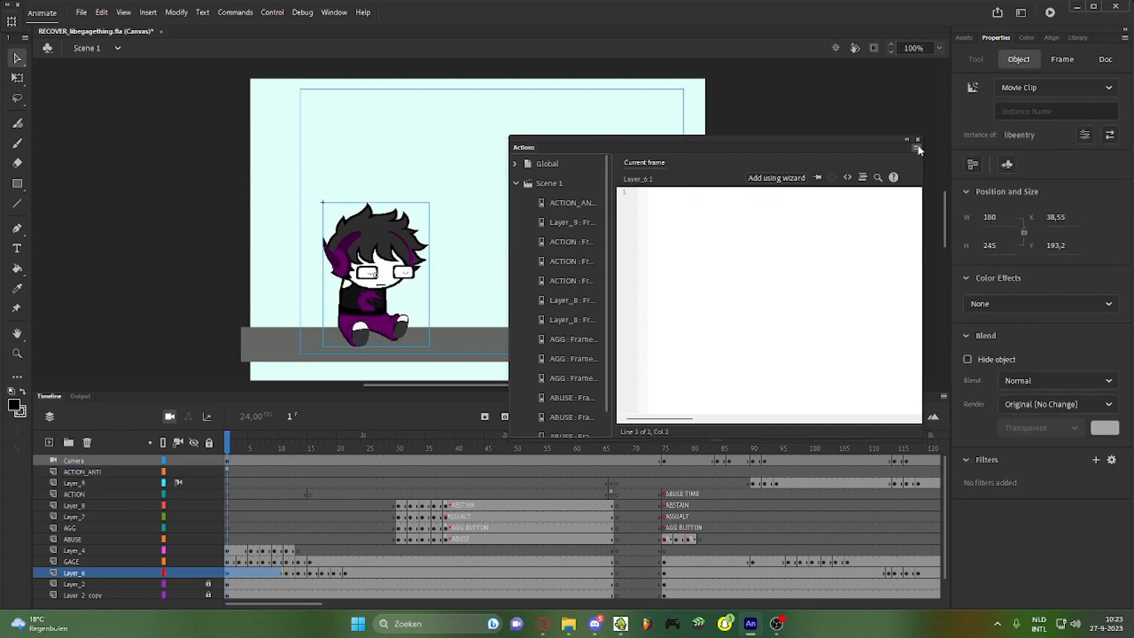
pyautogui.click(917, 139)
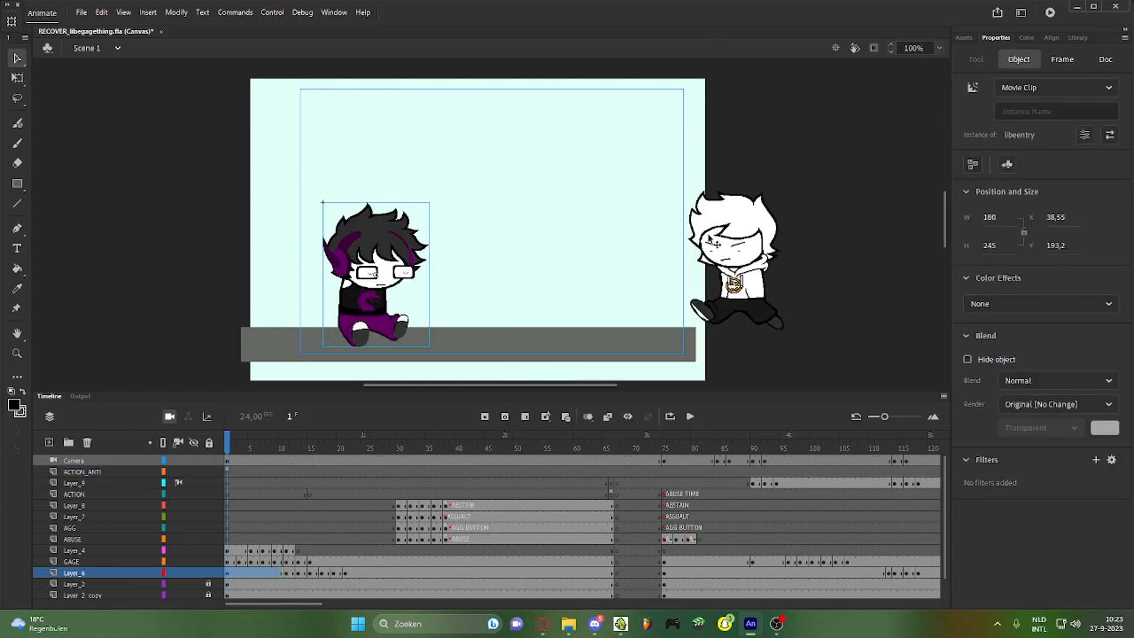
pyautogui.click(862, 264)
pyautogui.moveTo(307, 604); pyautogui.dragTo(496, 545)
pyautogui.moveTo(509, 452); pyautogui.dragTo(533, 438)
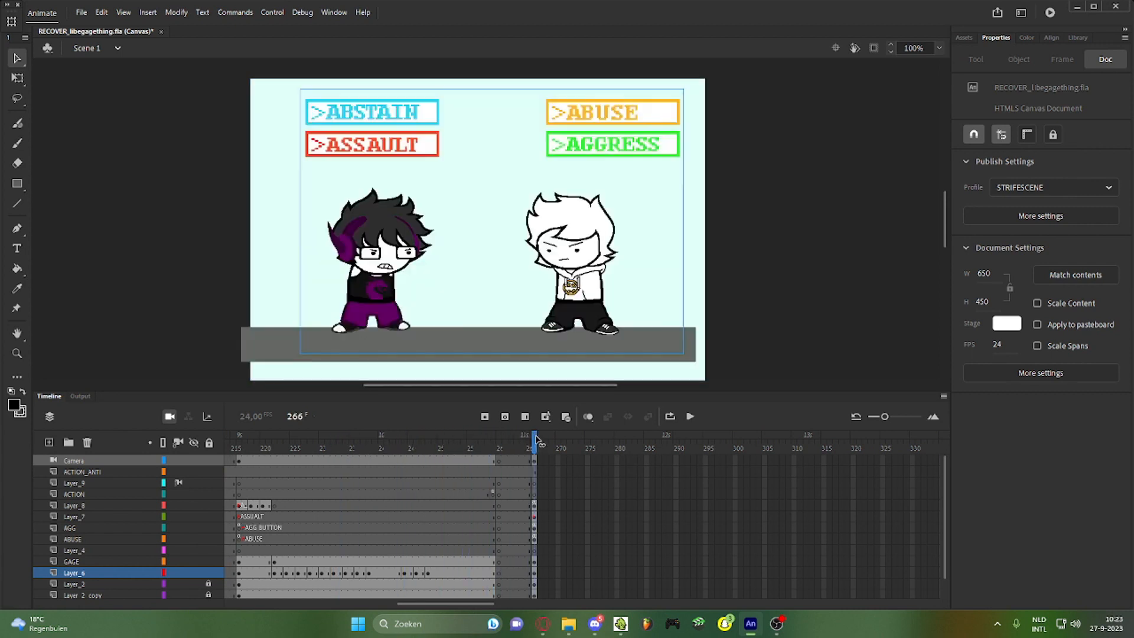
# Extend every layer from frame 266 to about frame 300
pyautogui.click(538, 469)
pyautogui.scroll(-1, 537, 583)
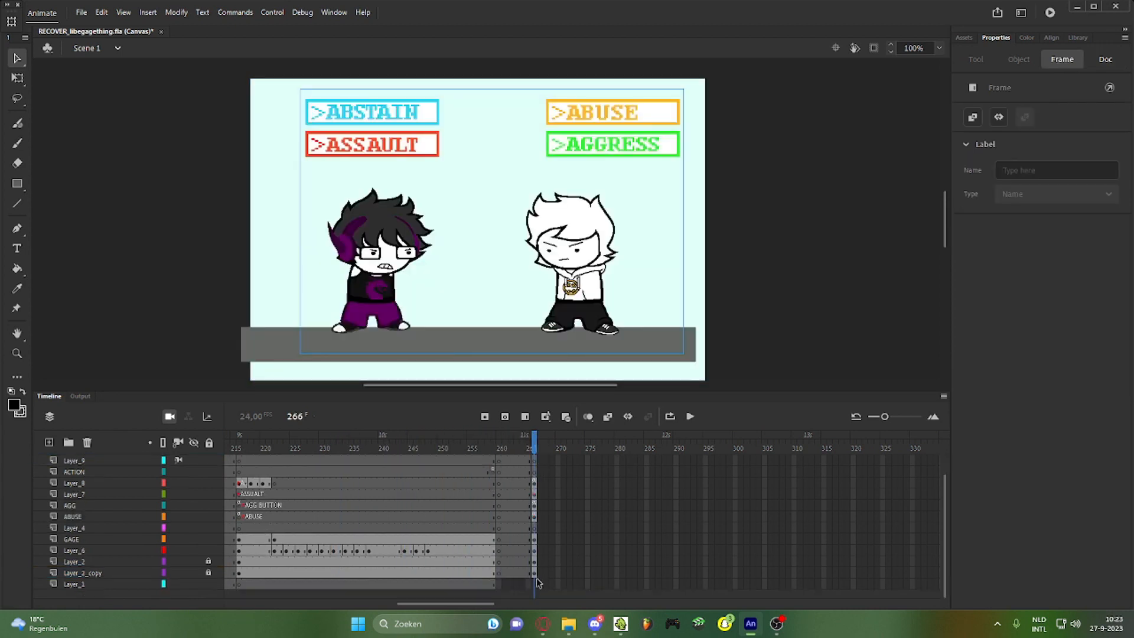
pyautogui.keyDown('shift'); pyautogui.click(536, 573); pyautogui.keyUp('shift')
pyautogui.press('F5')
pyautogui.press('F5')
pyautogui.press('F5')
pyautogui.press('F5')
pyautogui.press('F5')
pyautogui.press('F5')
pyautogui.press('F5')
pyautogui.press('F5')
pyautogui.press('F5')
pyautogui.press('F5')
pyautogui.press('F5')
pyautogui.press('F5')
pyautogui.press('F5')
pyautogui.press('F5')
pyautogui.press('F5')
pyautogui.press('F5')
pyautogui.press('F5')
pyautogui.press('F5')
pyautogui.press('F5')
pyautogui.press('F5')
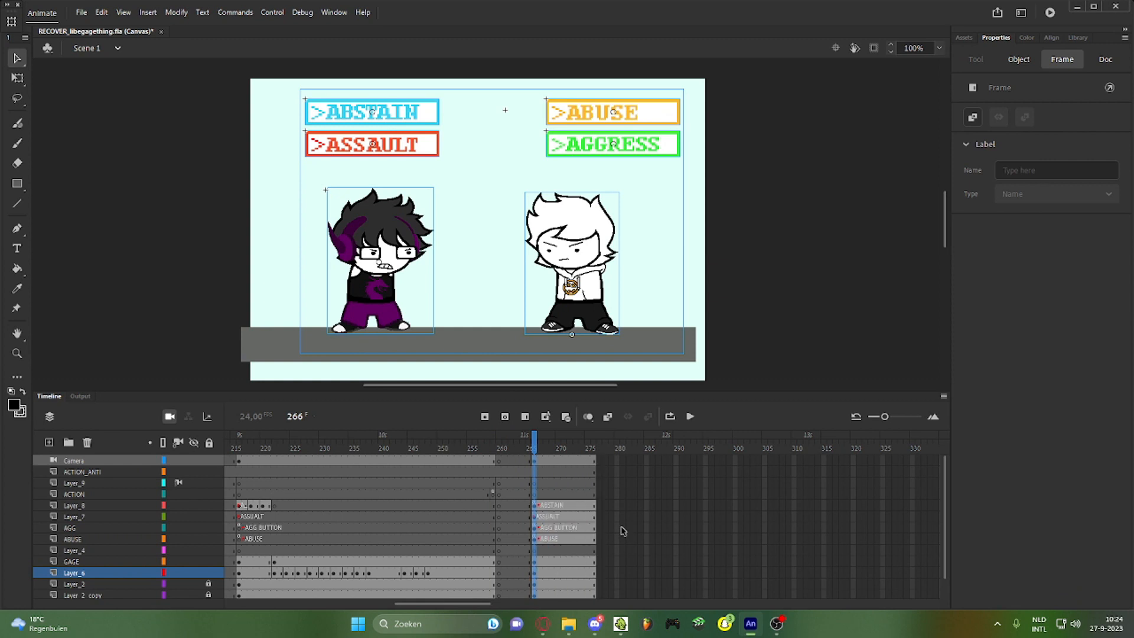
pyautogui.press('F5')
pyautogui.press('F5')
pyautogui.press('F5')
pyautogui.press('F5')
pyautogui.press('F5')
pyautogui.press('F5')
pyautogui.press('F5')
pyautogui.press('F5')
pyautogui.press('F5')
pyautogui.press('F5')
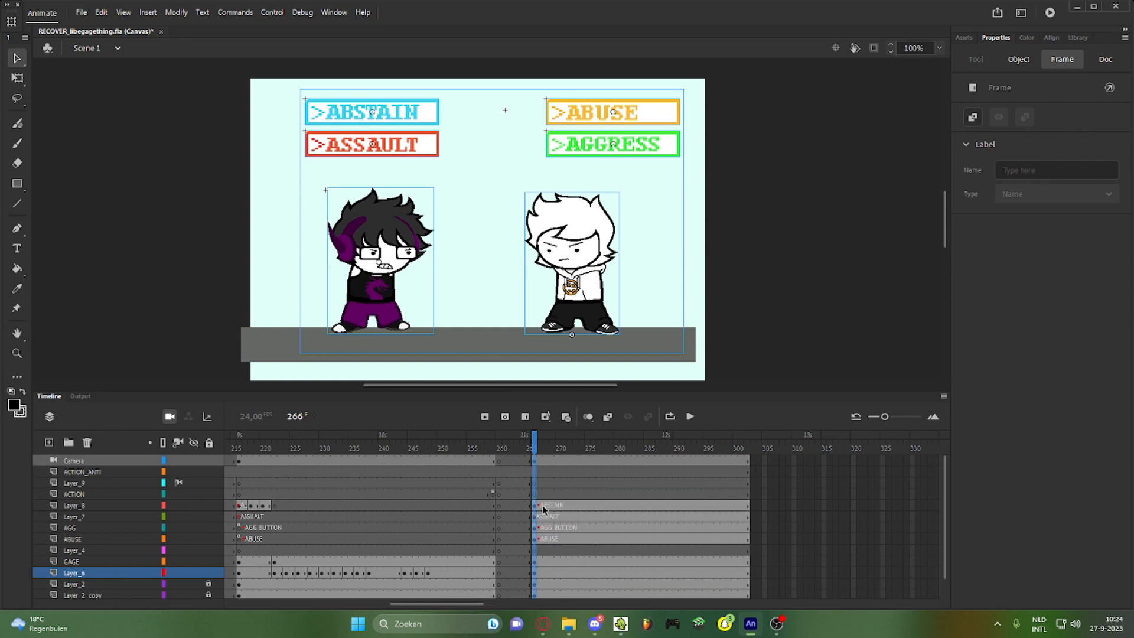
# Clear the ABSTAIN, AGGRESS and ABUSE buttons from the stage
pyautogui.click(542, 507)
pyautogui.click(542, 417)
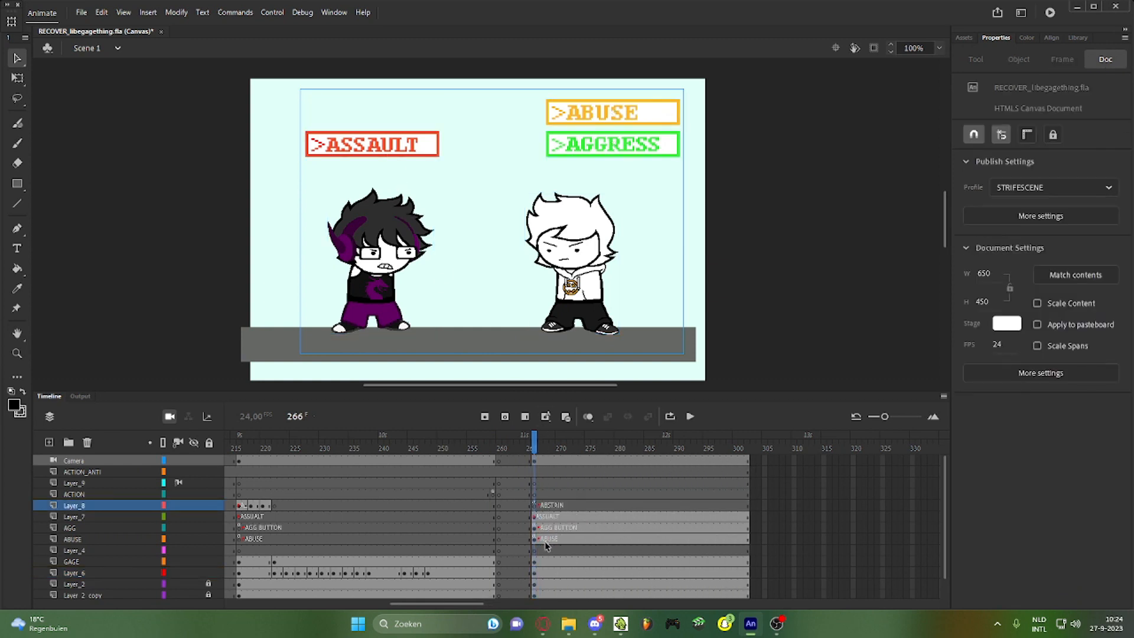
pyautogui.click(537, 528)
pyautogui.click(544, 417)
pyautogui.click(537, 539)
pyautogui.click(545, 417)
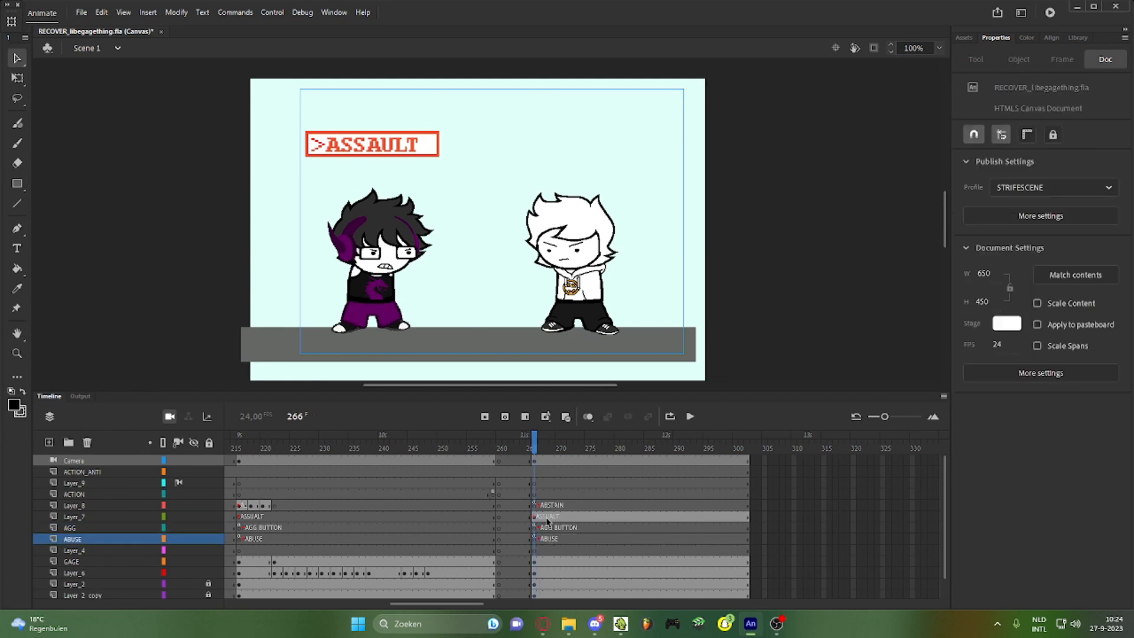
# Insert keyframes on Layer_7 at frames 268 and 270
pyautogui.click(545, 516)
pyautogui.click(540, 519)
pyautogui.click(535, 518)
pyautogui.click(540, 518)
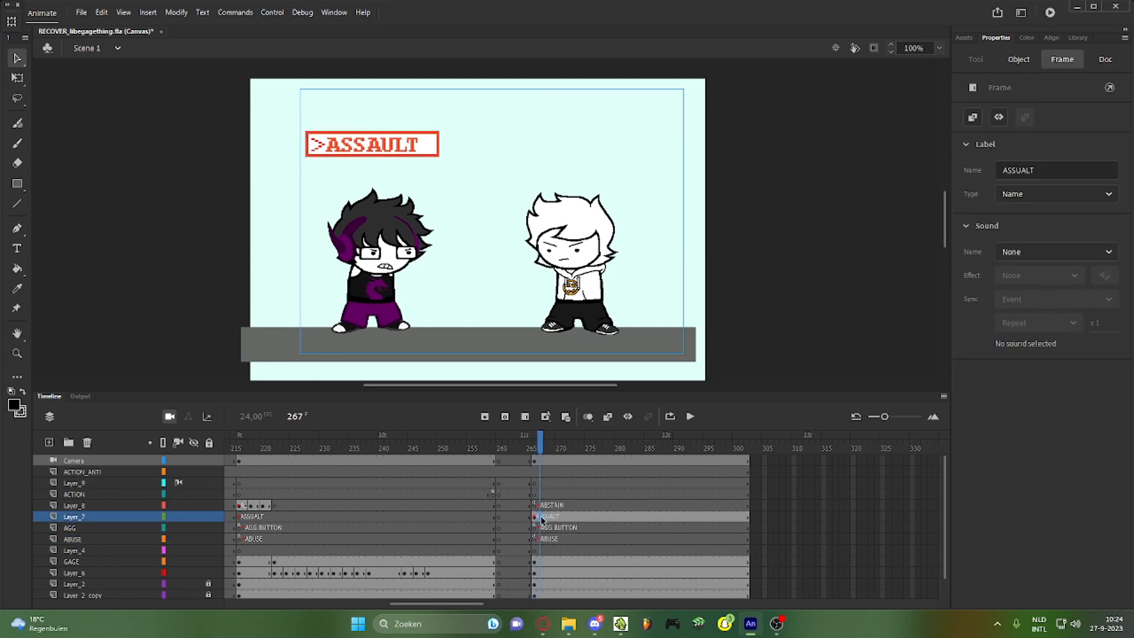
pyautogui.click(545, 518)
pyautogui.press('F6')
pyautogui.click(562, 518)
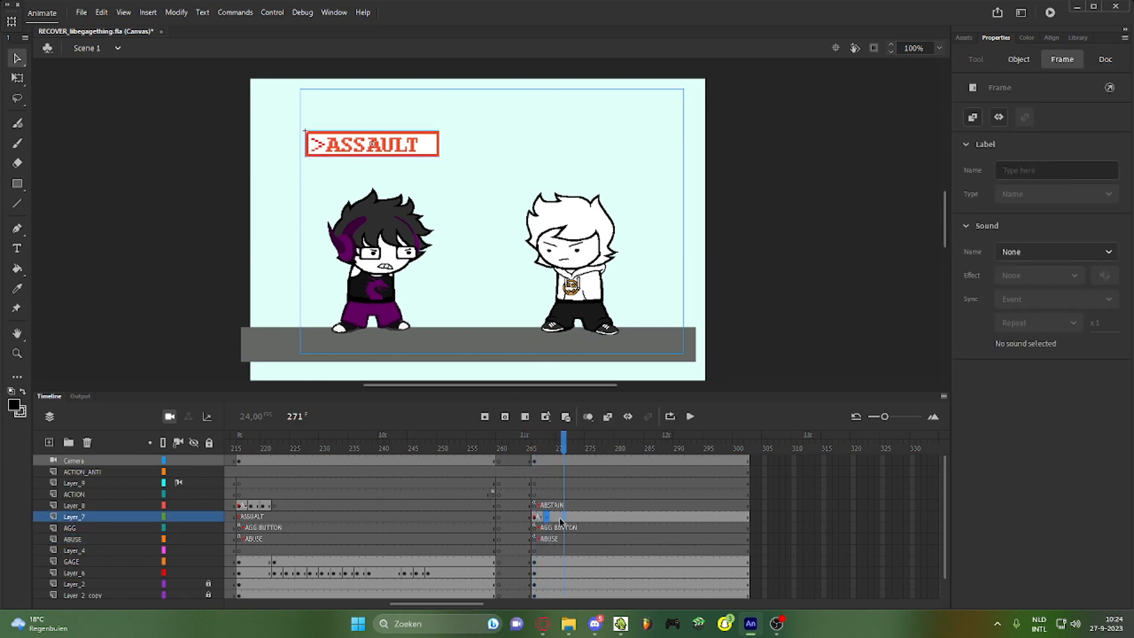
pyautogui.click(558, 518)
pyautogui.press('F6')
pyautogui.click(542, 518)
pyautogui.scroll(6, 342, 145)
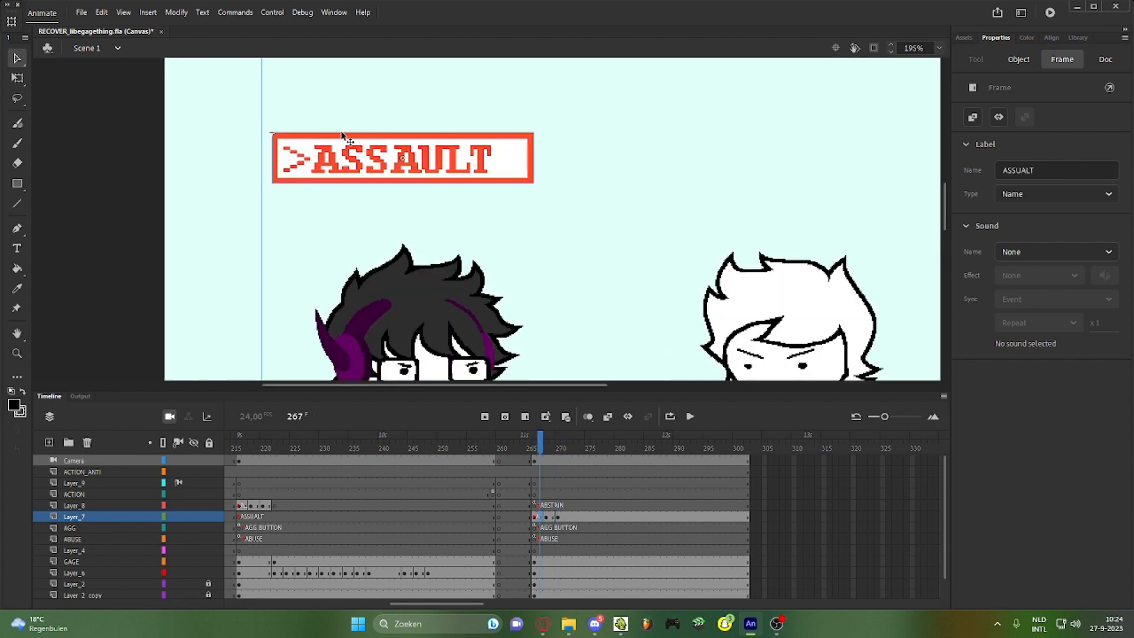
pyautogui.click(337, 175)
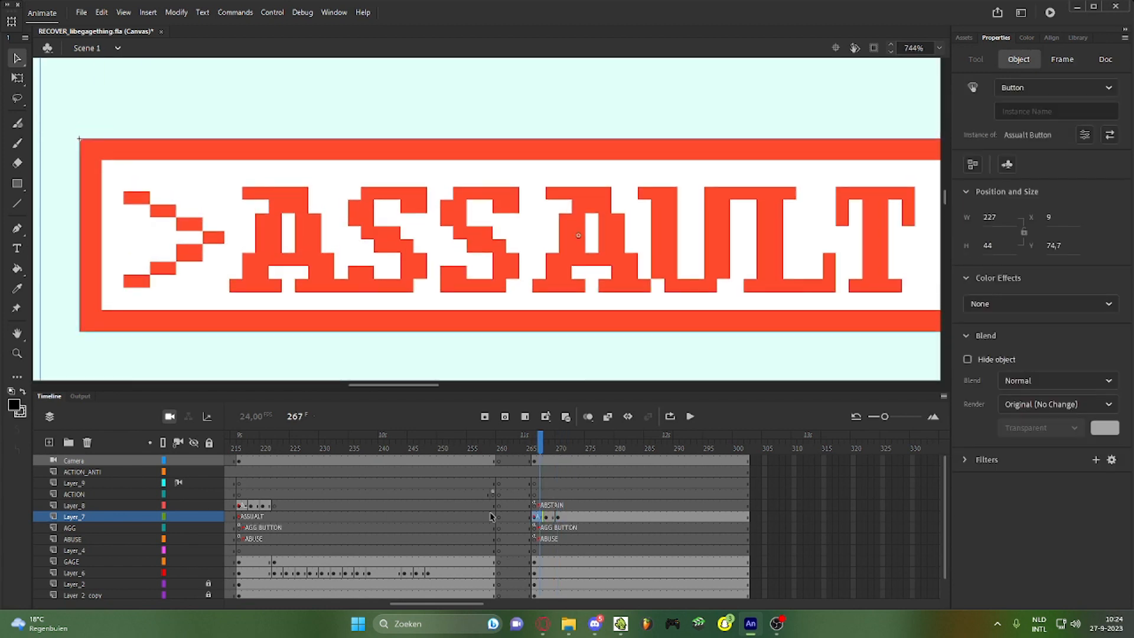
pyautogui.click(558, 518)
pyautogui.moveTo(517, 302); pyautogui.dragTo(516, 278)
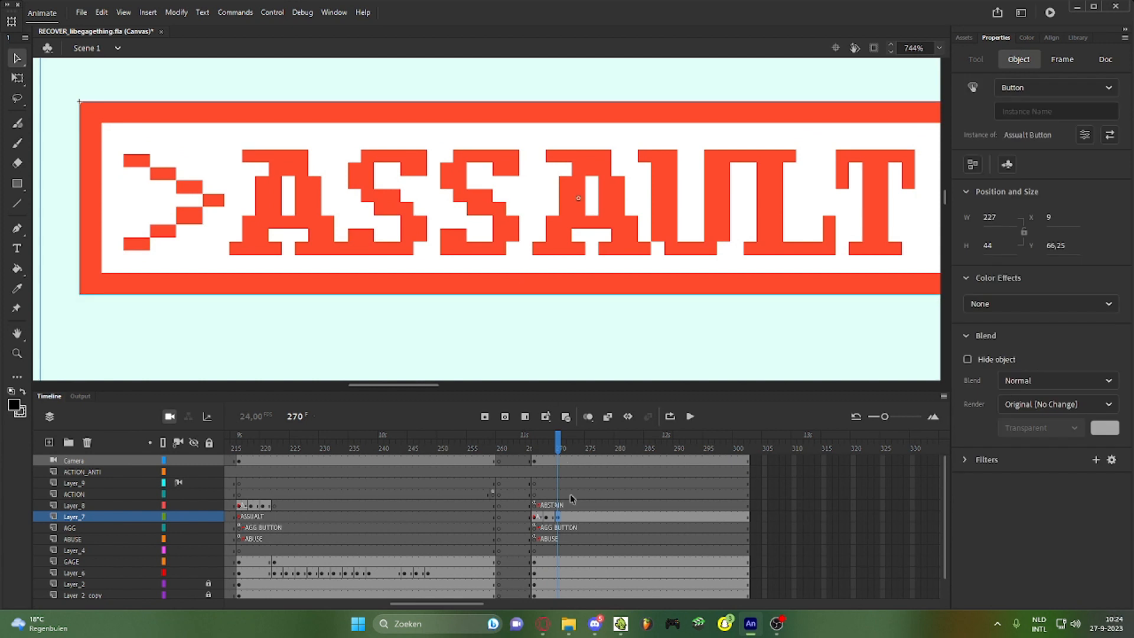
pyautogui.click(571, 515)
pyautogui.click(554, 282)
pyautogui.scroll(-8, 553, 280)
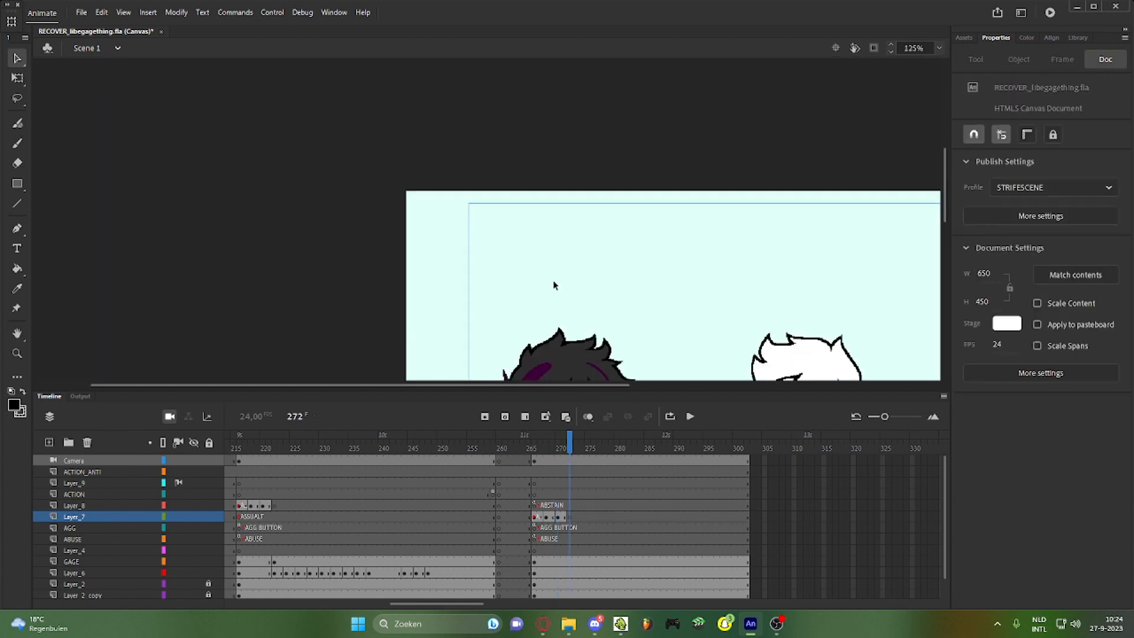
pyautogui.click(510, 447)
pyautogui.click(689, 416)
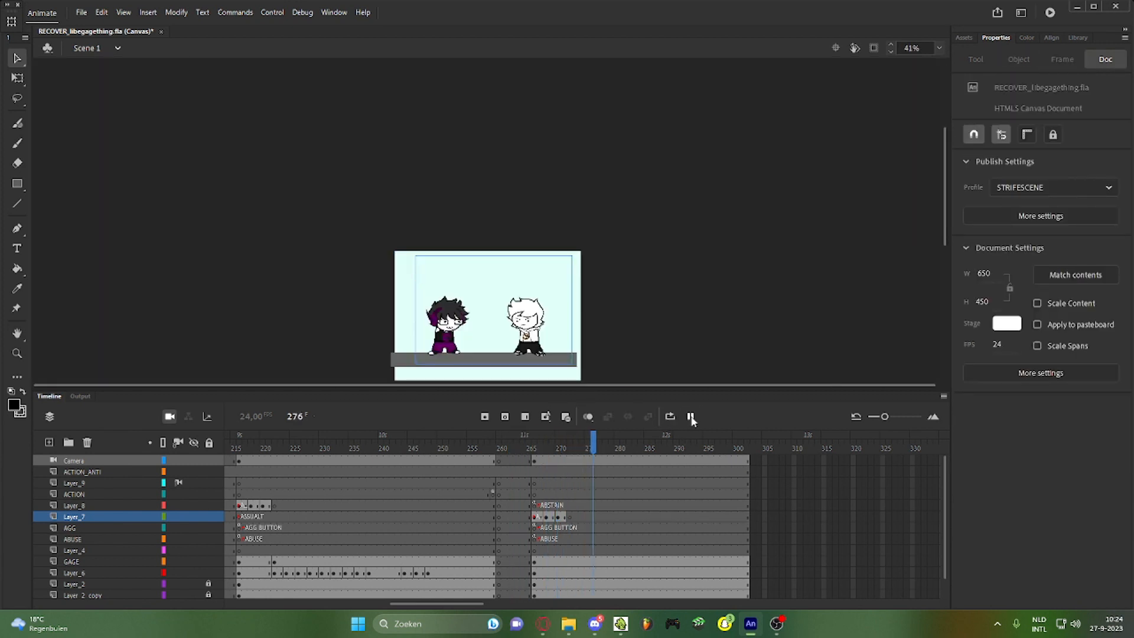
pyautogui.click(690, 417)
pyautogui.scroll(2, 459, 347)
pyautogui.click(541, 453)
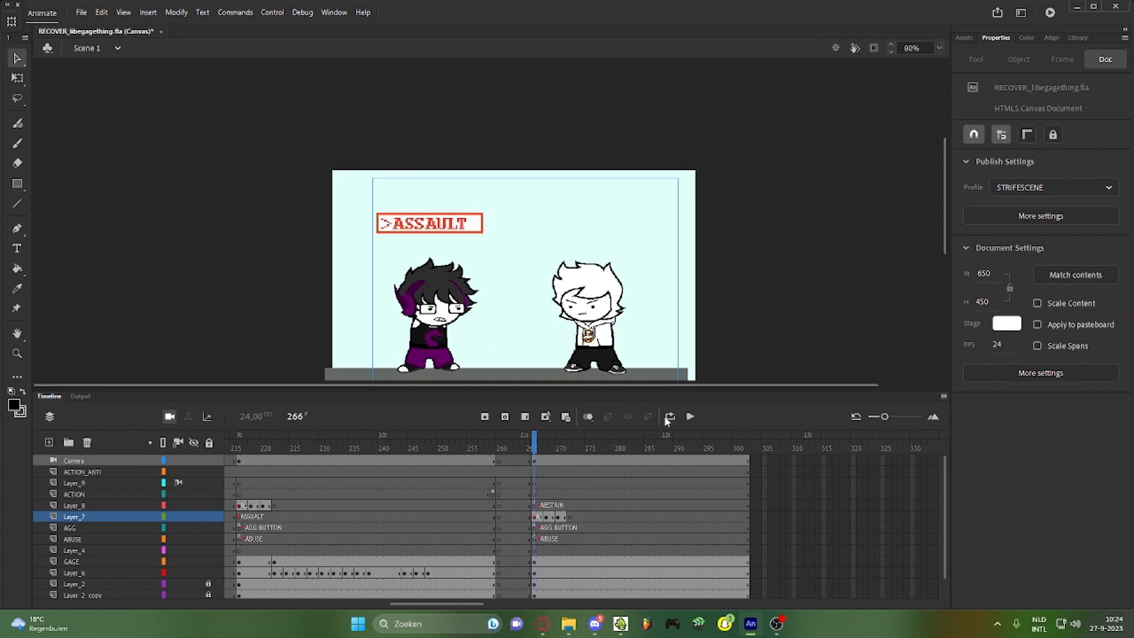
pyautogui.click(689, 417)
pyautogui.click(690, 417)
pyautogui.scroll(-3, 492, 248)
pyautogui.scroll(6, 493, 248)
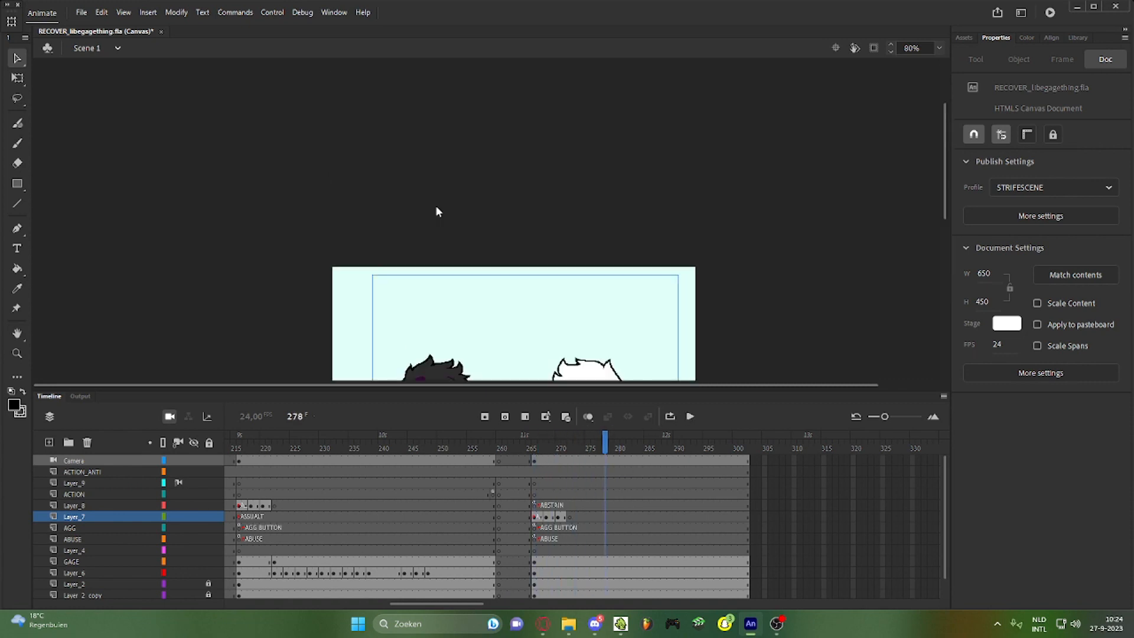
pyautogui.scroll(-6, 435, 204)
pyautogui.scroll(2, 384, 207)
pyautogui.scroll(2, 475, 236)
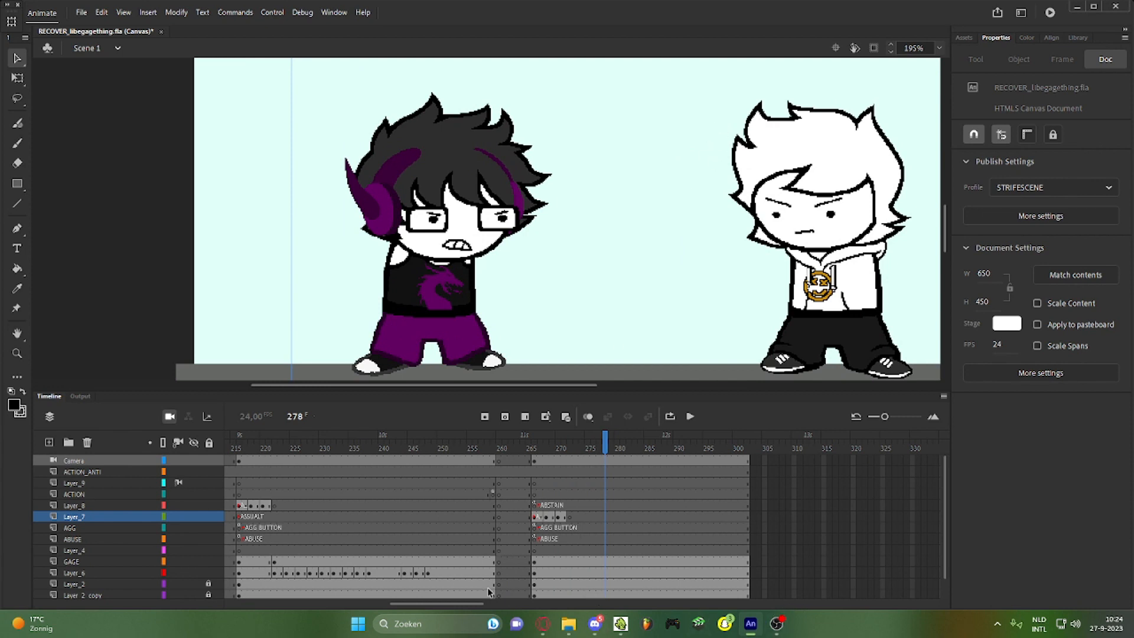
pyautogui.moveTo(470, 602); pyautogui.dragTo(309, 607)
# Add a wizard-built Go to frame and Play script on Layer_7 frame 38, triggered by clicking button_4
pyautogui.click(409, 518)
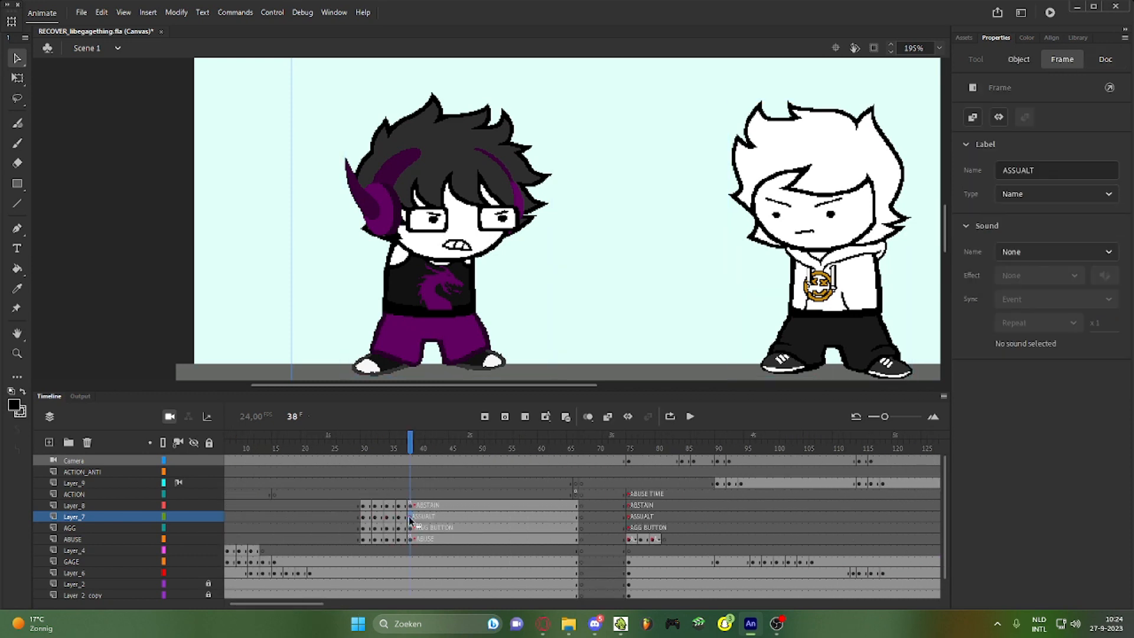
pyautogui.press('F9')
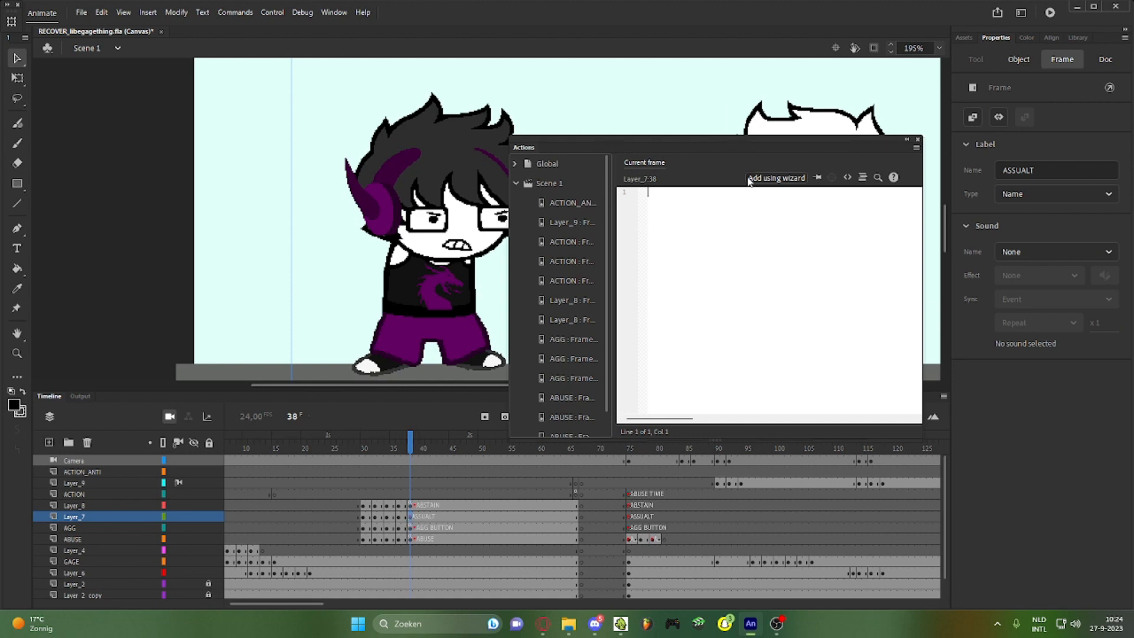
pyautogui.click(762, 178)
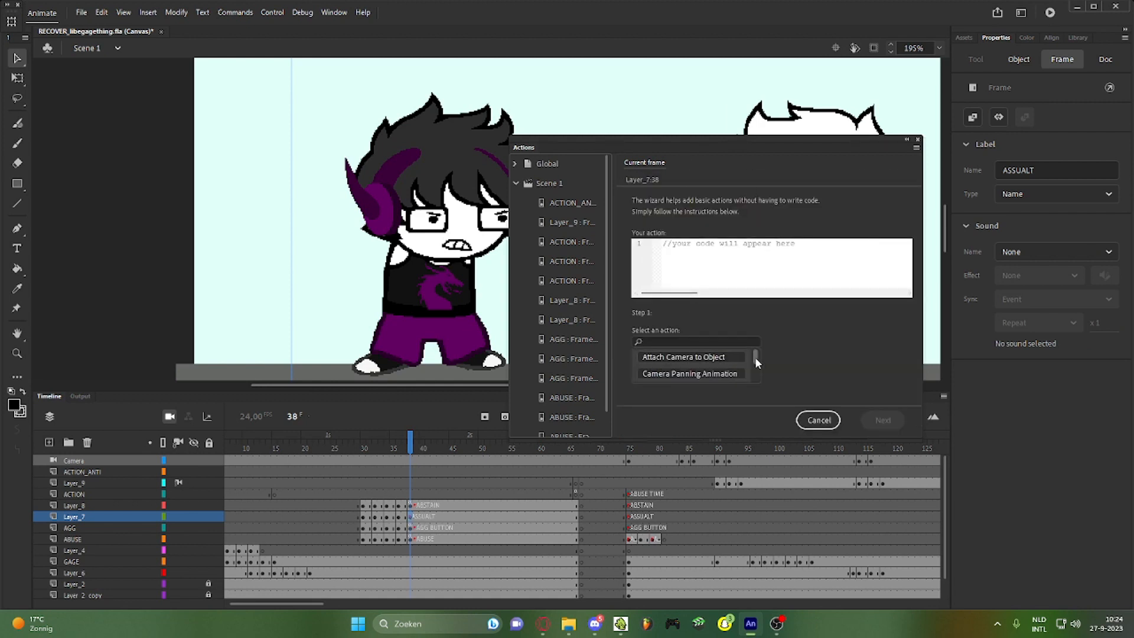
pyautogui.moveTo(756, 358); pyautogui.dragTo(760, 365)
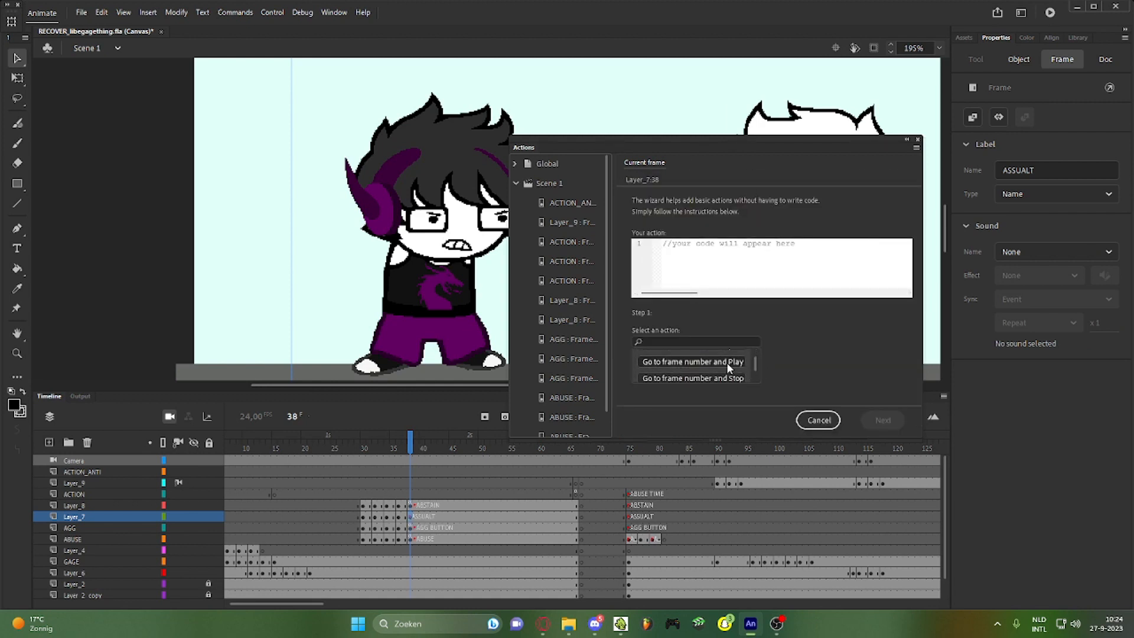
pyautogui.click(691, 360)
pyautogui.click(791, 359)
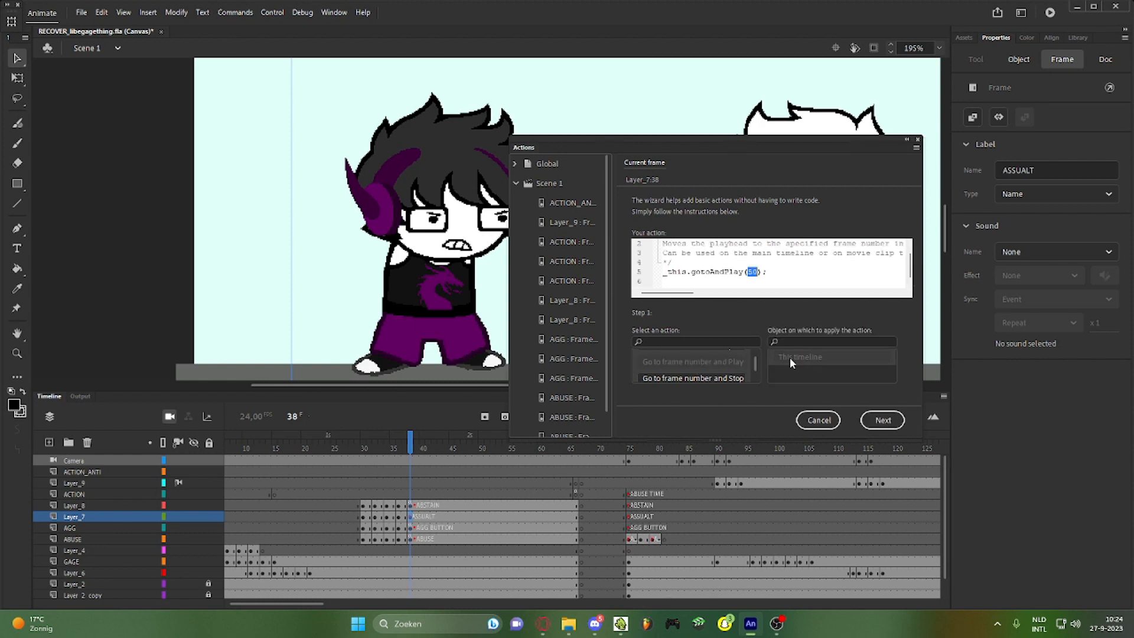
pyautogui.click(866, 422)
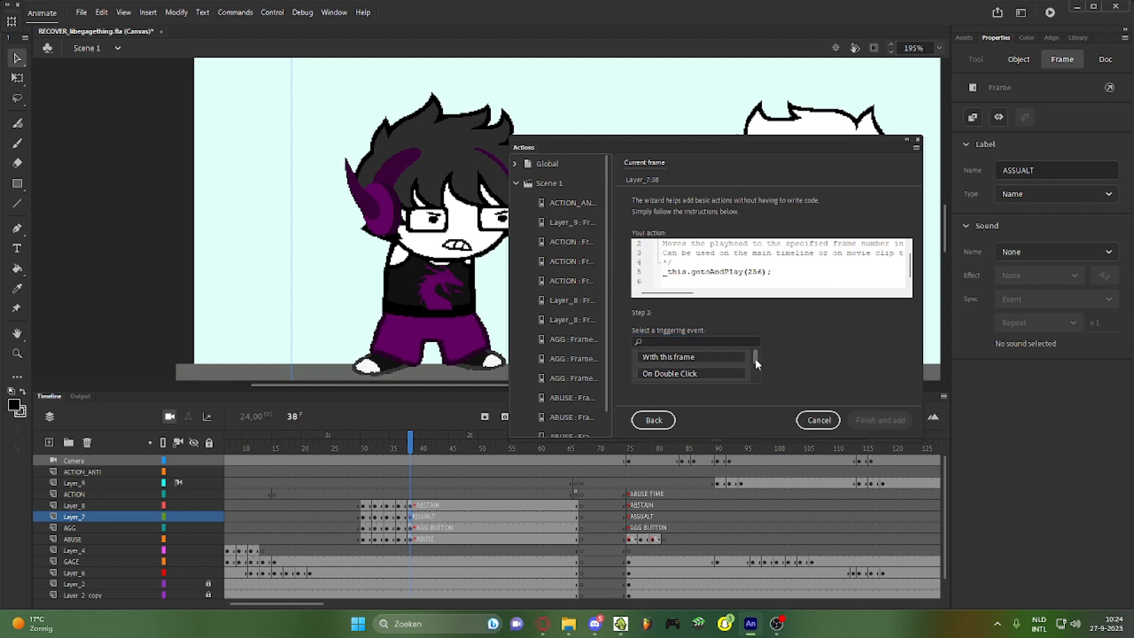
pyautogui.moveTo(755, 358); pyautogui.dragTo(759, 363)
pyautogui.click(708, 377)
pyautogui.click(832, 361)
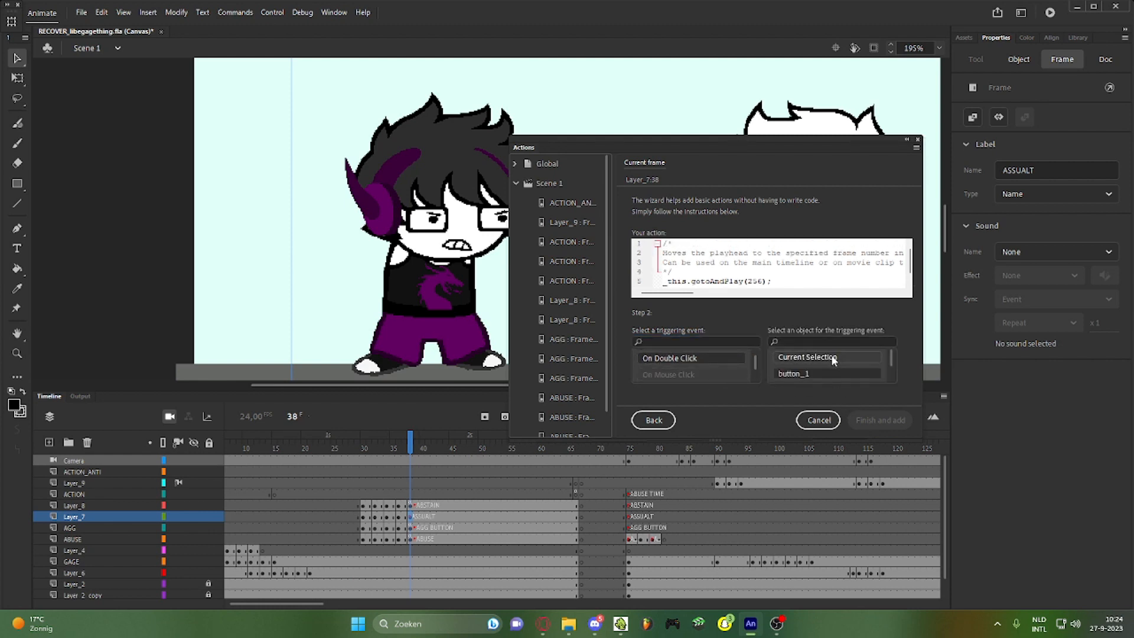
pyautogui.click(880, 420)
pyautogui.click(352, 595)
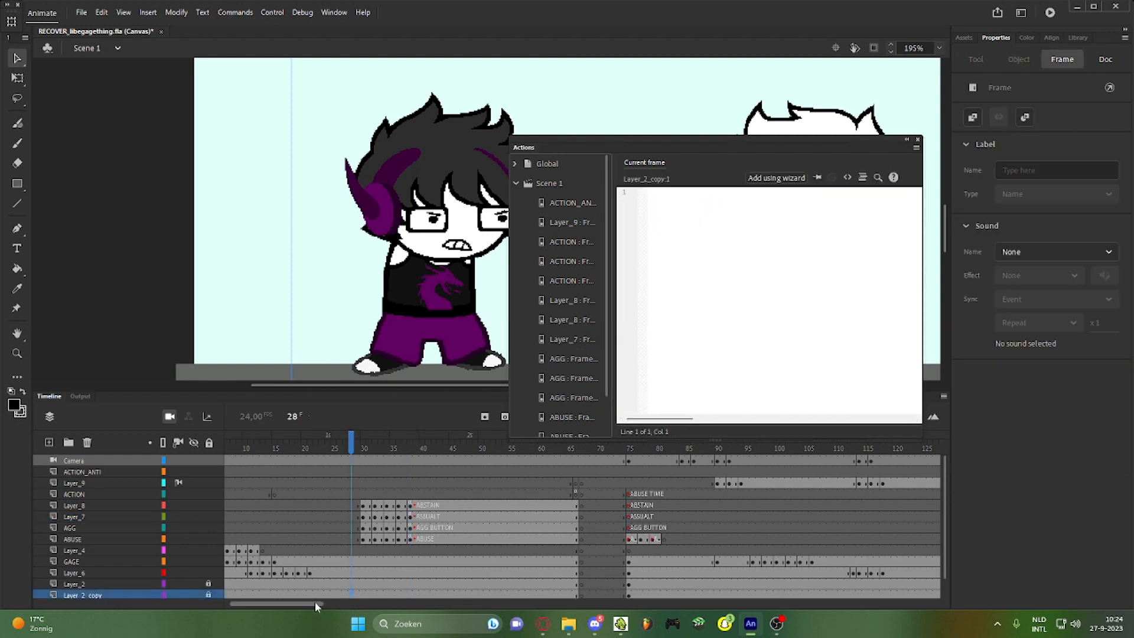
# Insert a keyframe at the end of the ACTION layer, around frame 301–302
pyautogui.moveTo(314, 601); pyautogui.dragTo(495, 601)
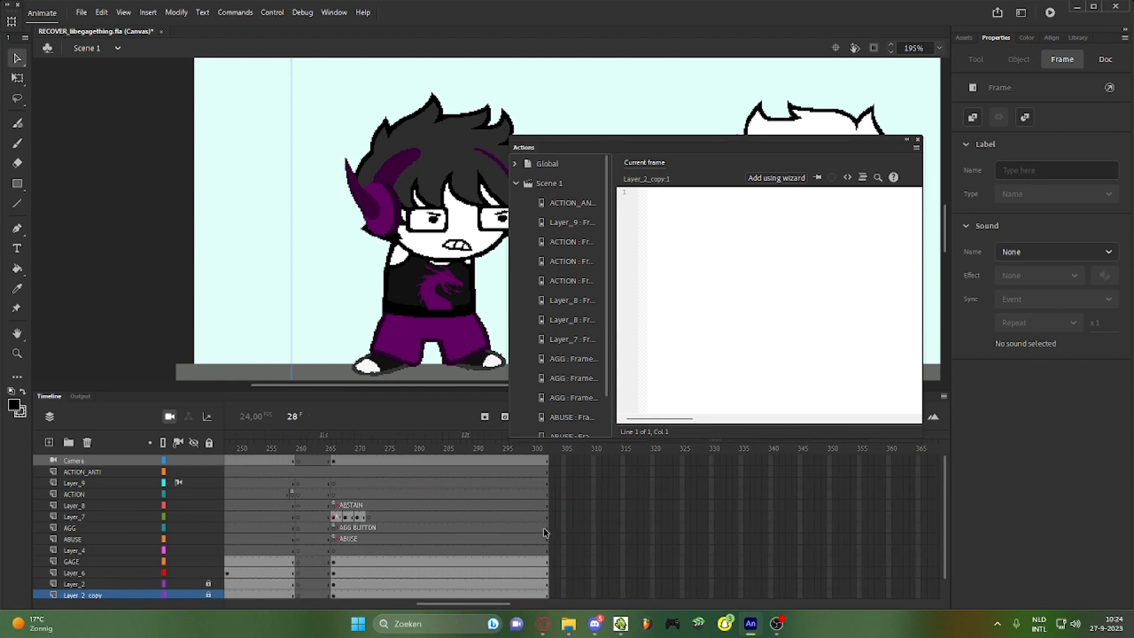
pyautogui.click(109, 492)
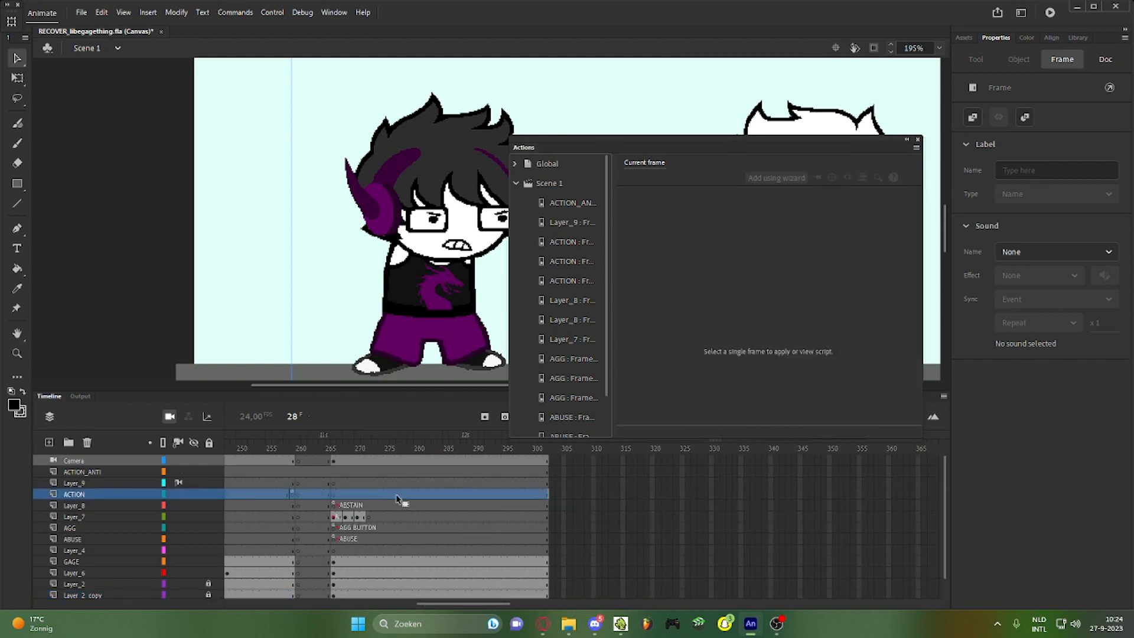
pyautogui.click(542, 495)
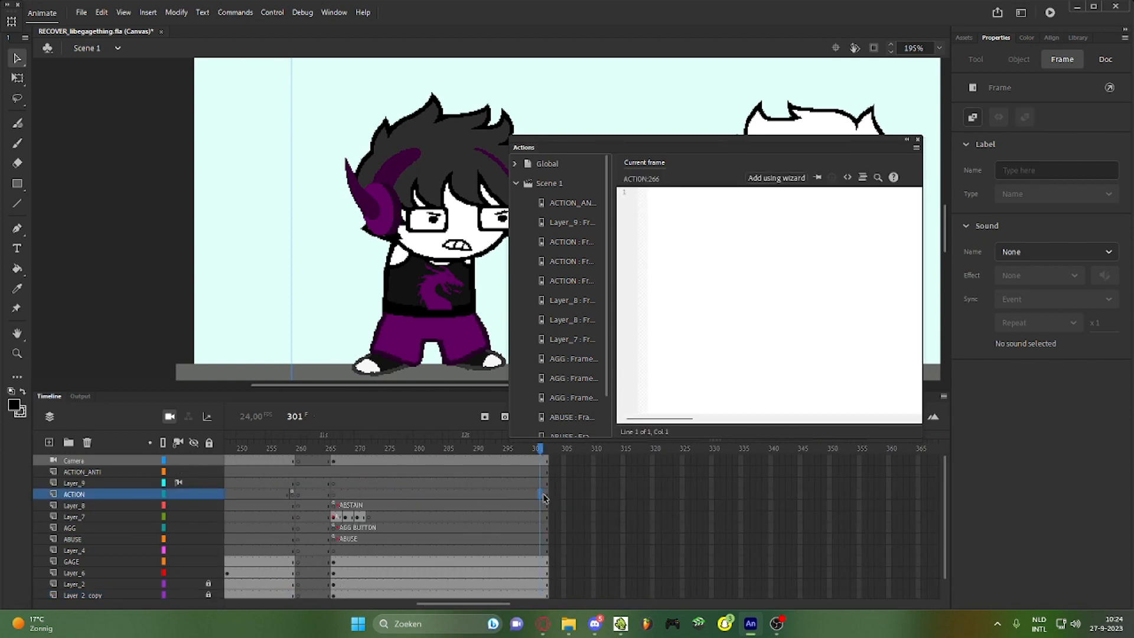
pyautogui.press('F6')
pyautogui.click(547, 497)
# Give that frame a wizard-built gotoAndPlay(38) script that runs when the frame is reached
pyautogui.click(778, 177)
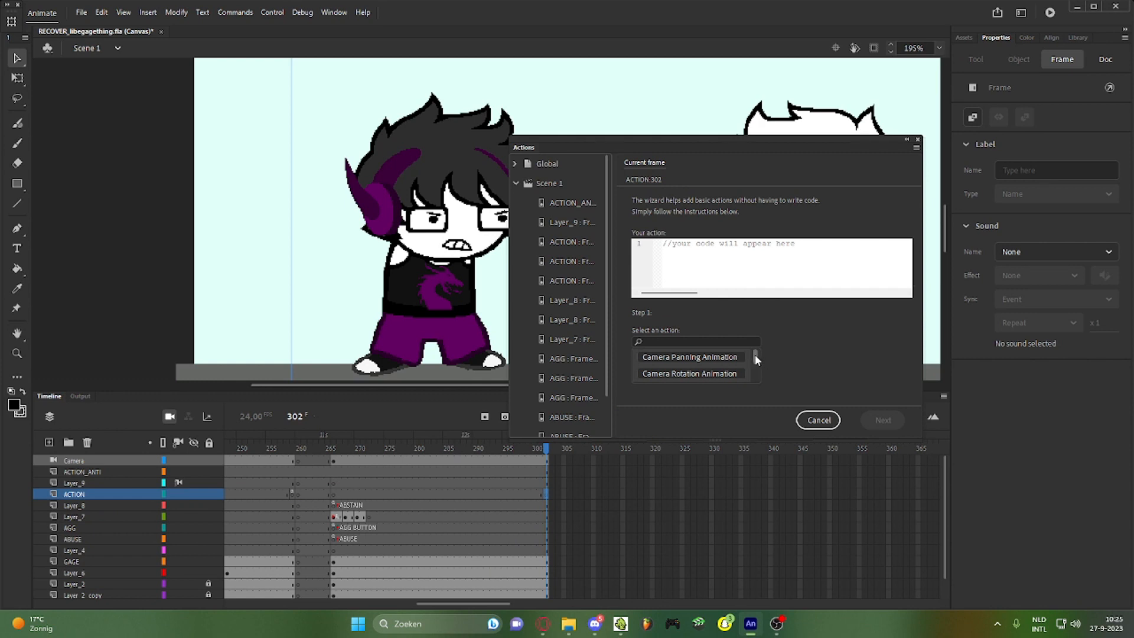
pyautogui.scroll(-5, 755, 354)
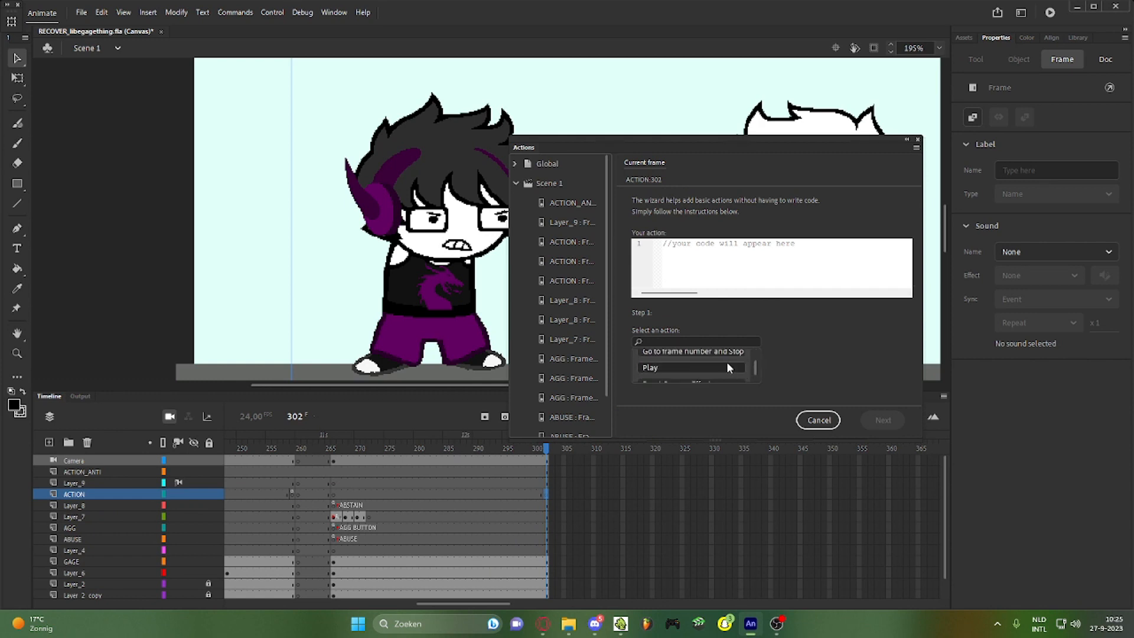
pyautogui.scroll(1, 752, 362)
pyautogui.click(736, 355)
pyautogui.click(802, 357)
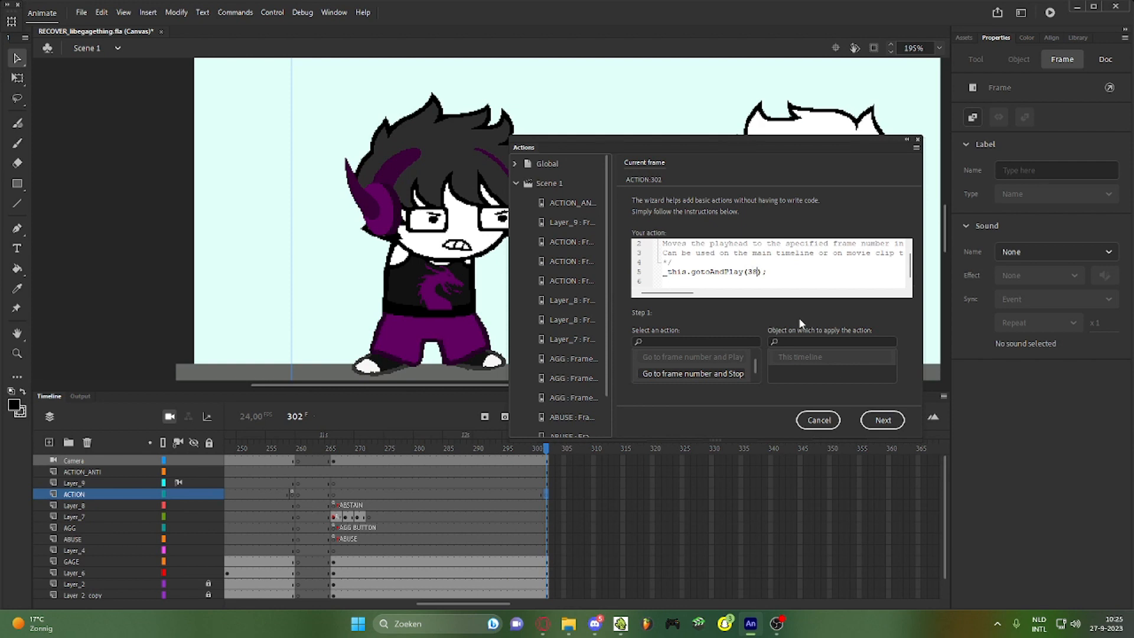
pyautogui.click(880, 419)
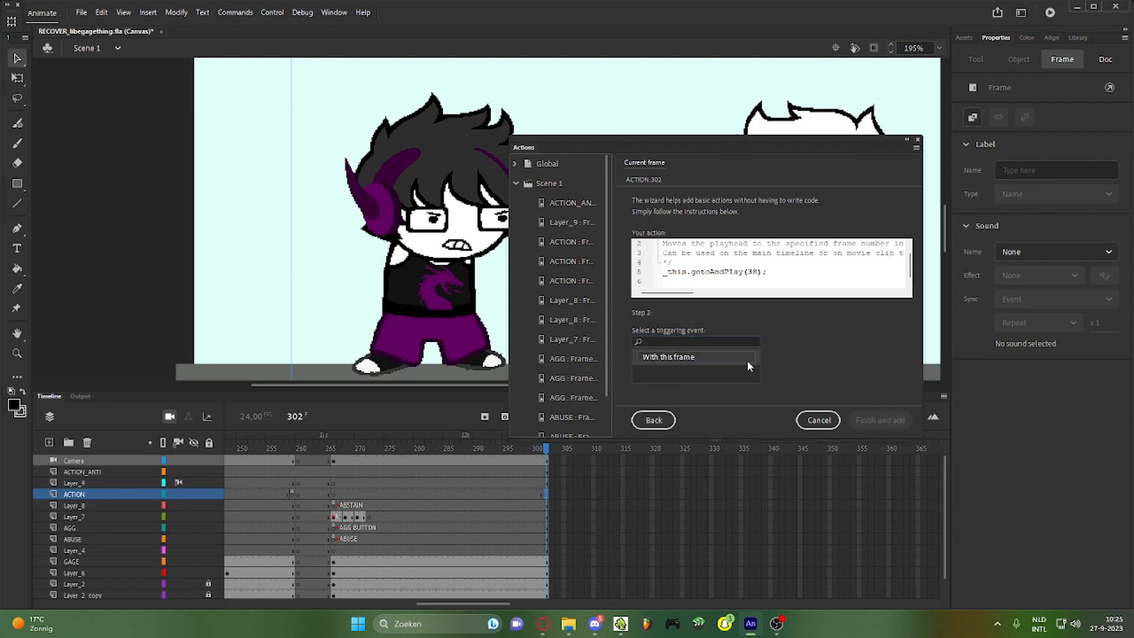
pyautogui.click(746, 358)
pyautogui.click(900, 420)
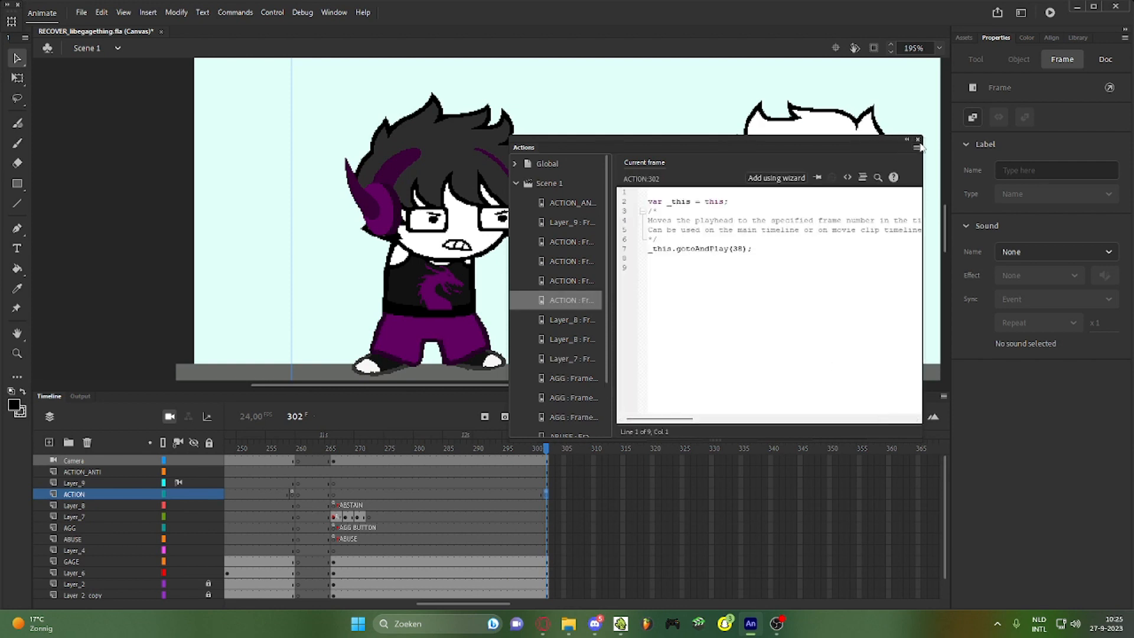
pyautogui.click(917, 140)
# Test the scene in the browser, choose ASSAULT, and switch between the browser and Animate
pyautogui.click(1047, 15)
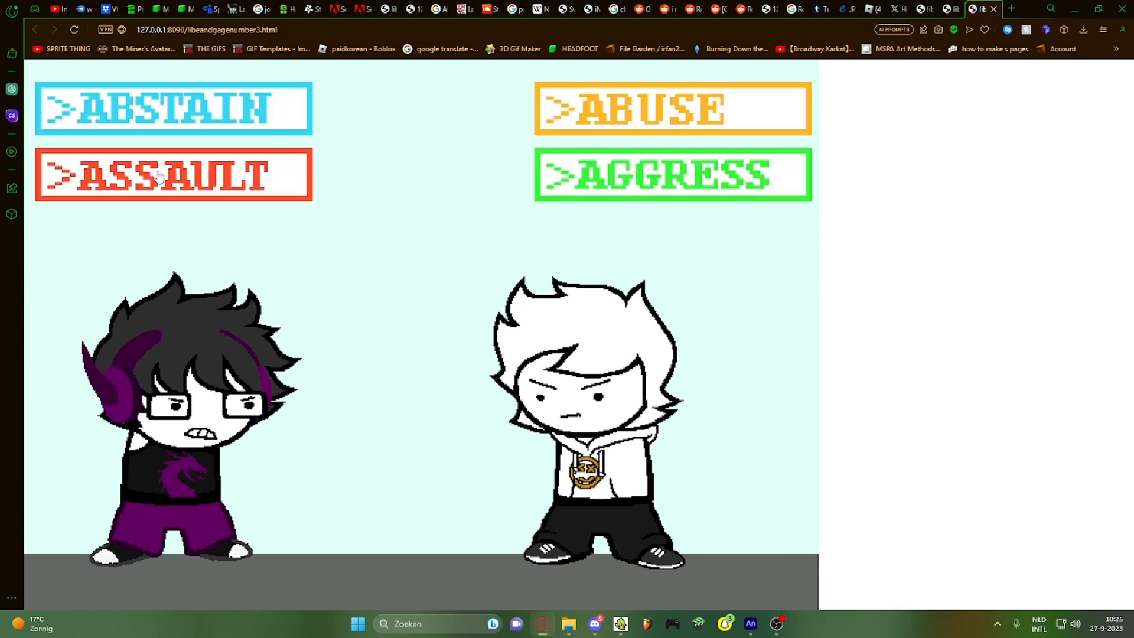
pyautogui.click(158, 177)
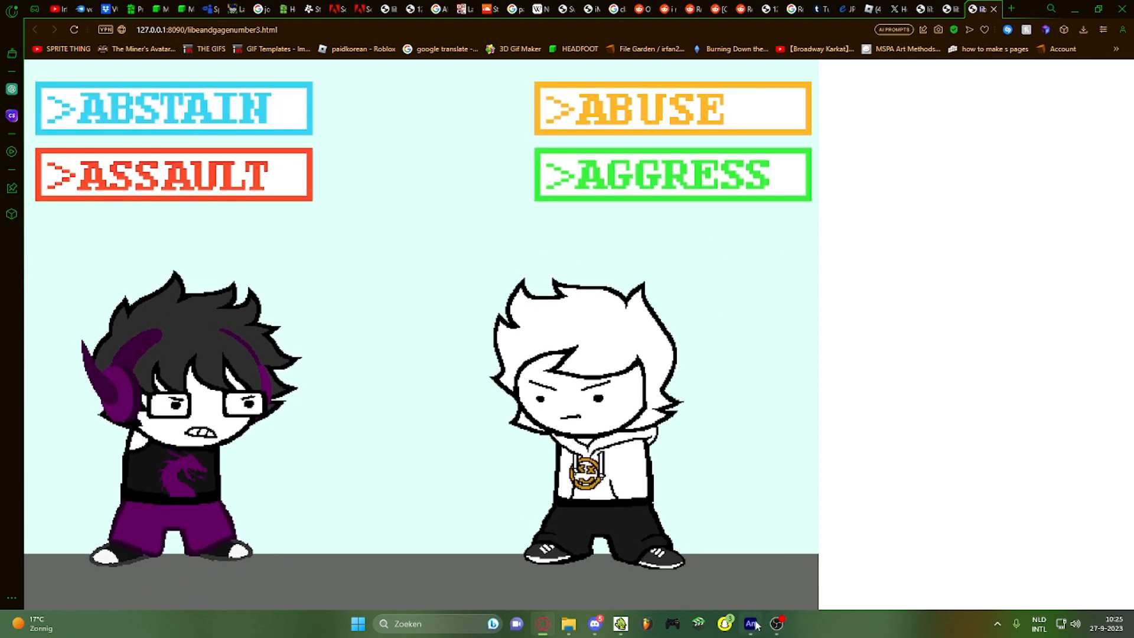
pyautogui.click(736, 606)
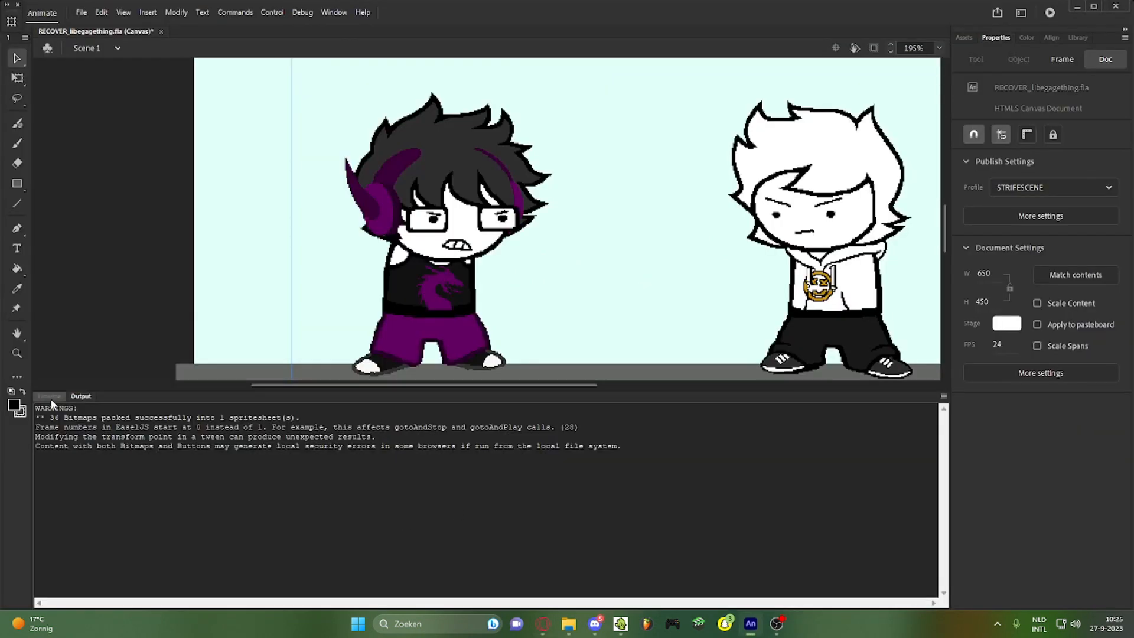
pyautogui.click(543, 624)
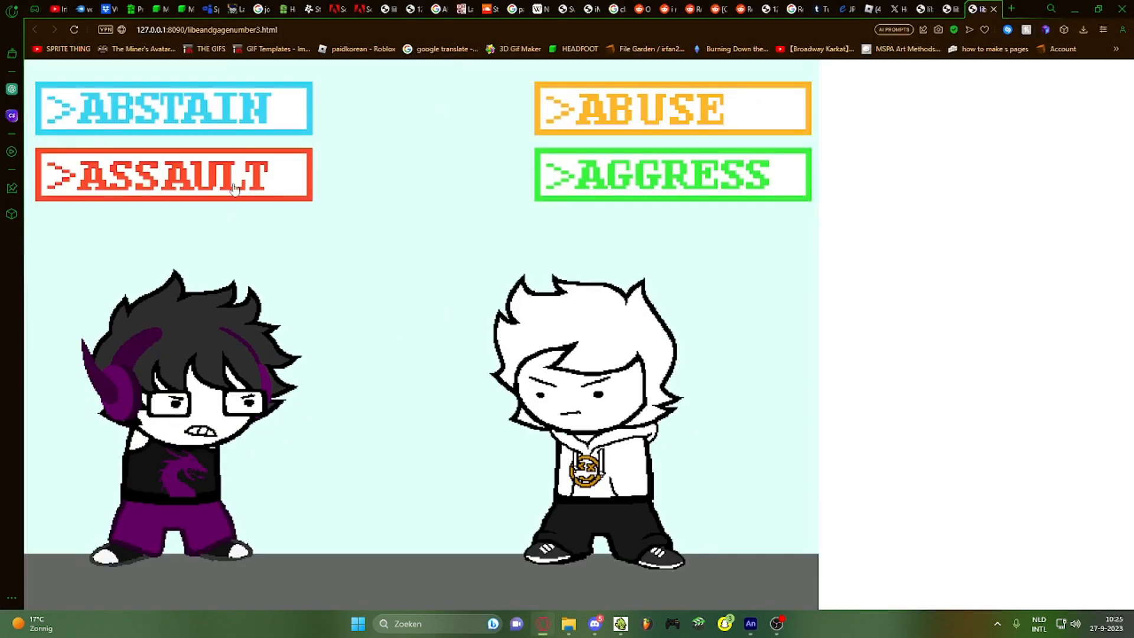
pyautogui.click(750, 623)
pyautogui.click(49, 396)
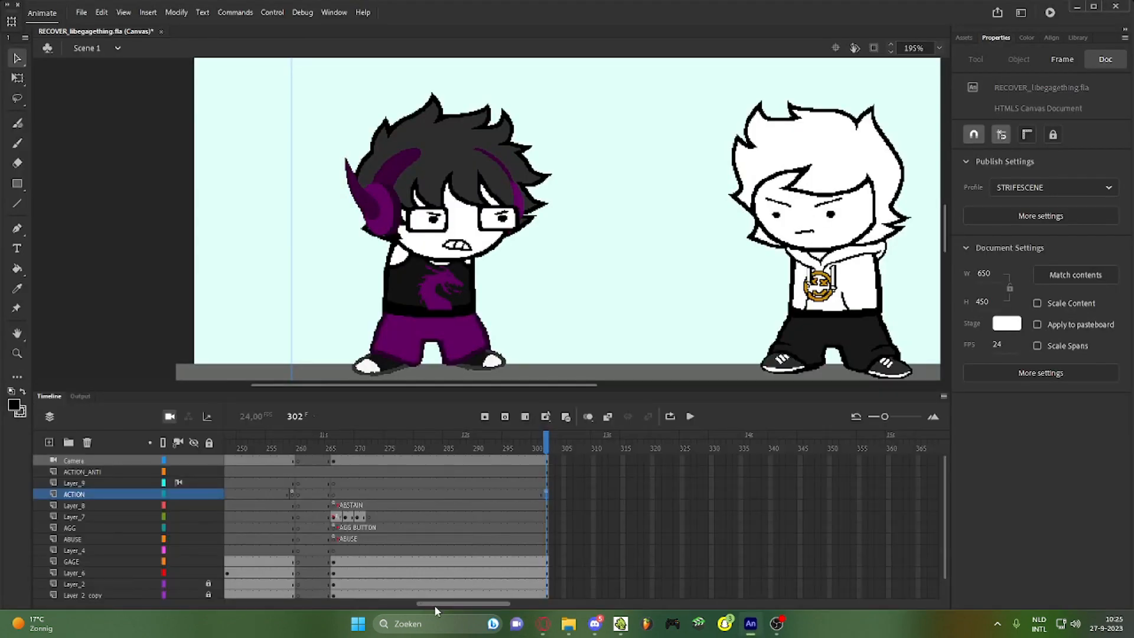
pyautogui.moveTo(434, 605); pyautogui.dragTo(425, 604)
pyautogui.click(406, 532)
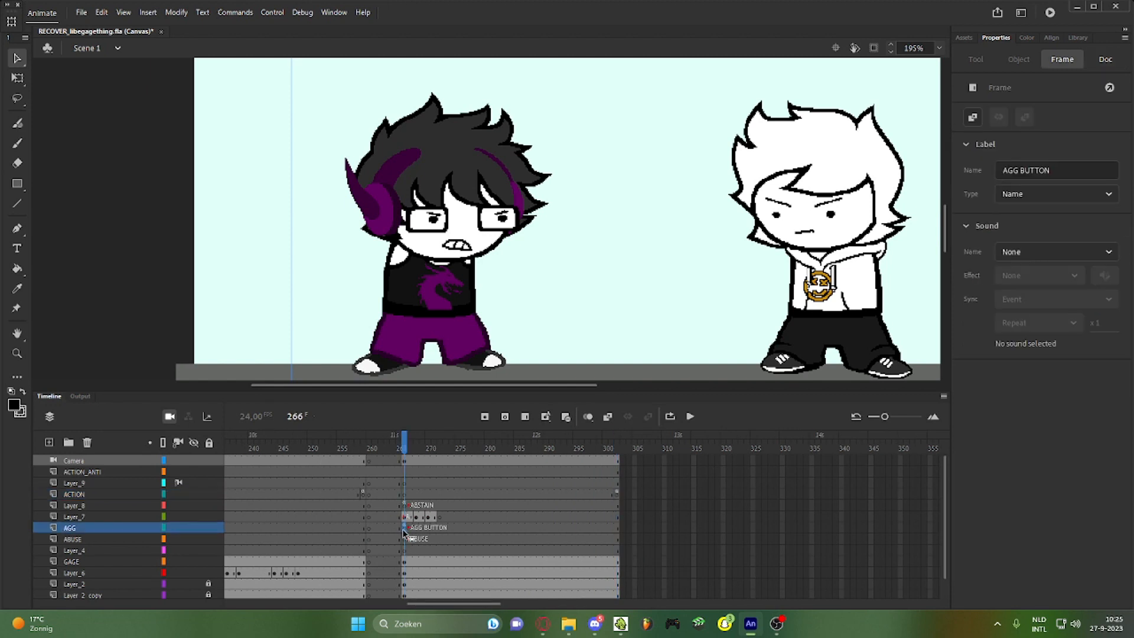
pyautogui.click(405, 539)
pyautogui.click(402, 531)
pyautogui.click(404, 495)
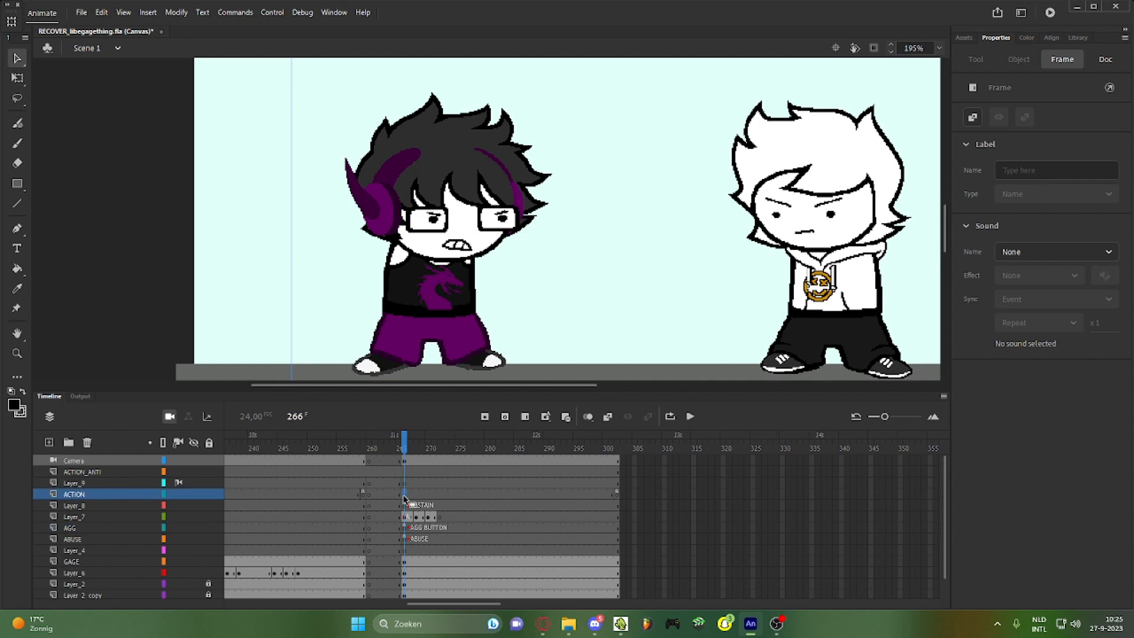
pyautogui.click(607, 494)
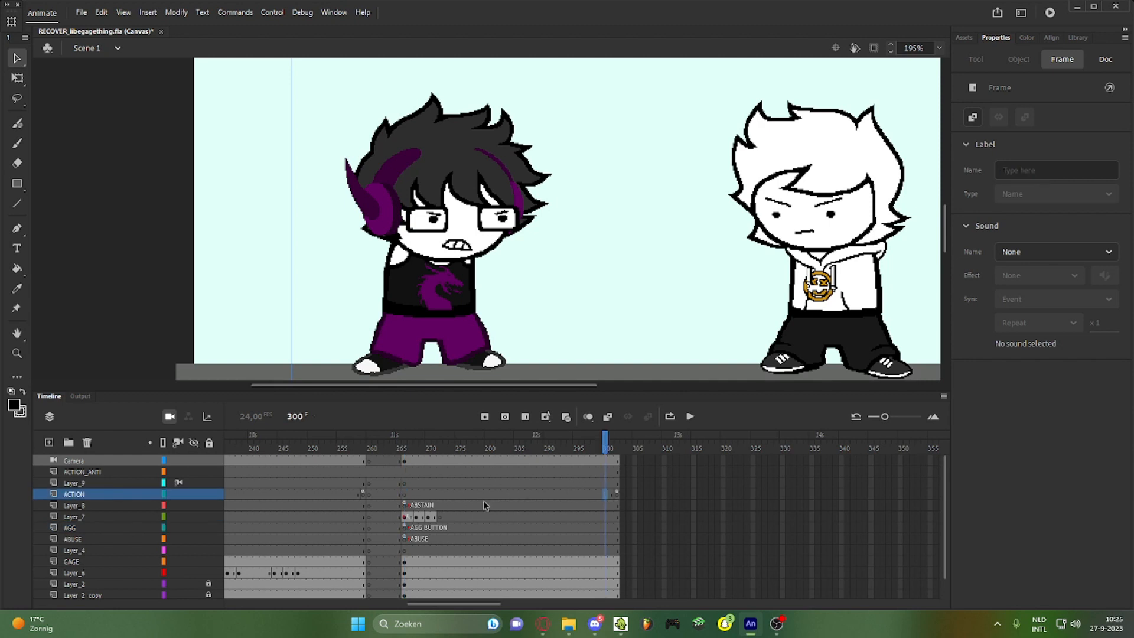
pyautogui.click(406, 494)
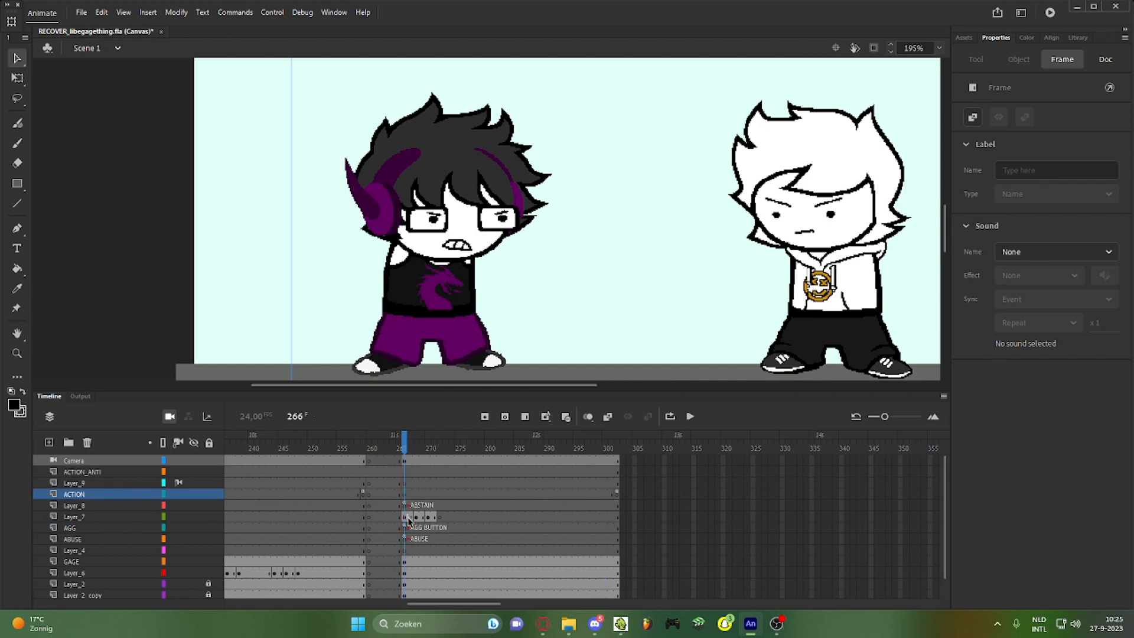
pyautogui.click(407, 518)
pyautogui.click(405, 450)
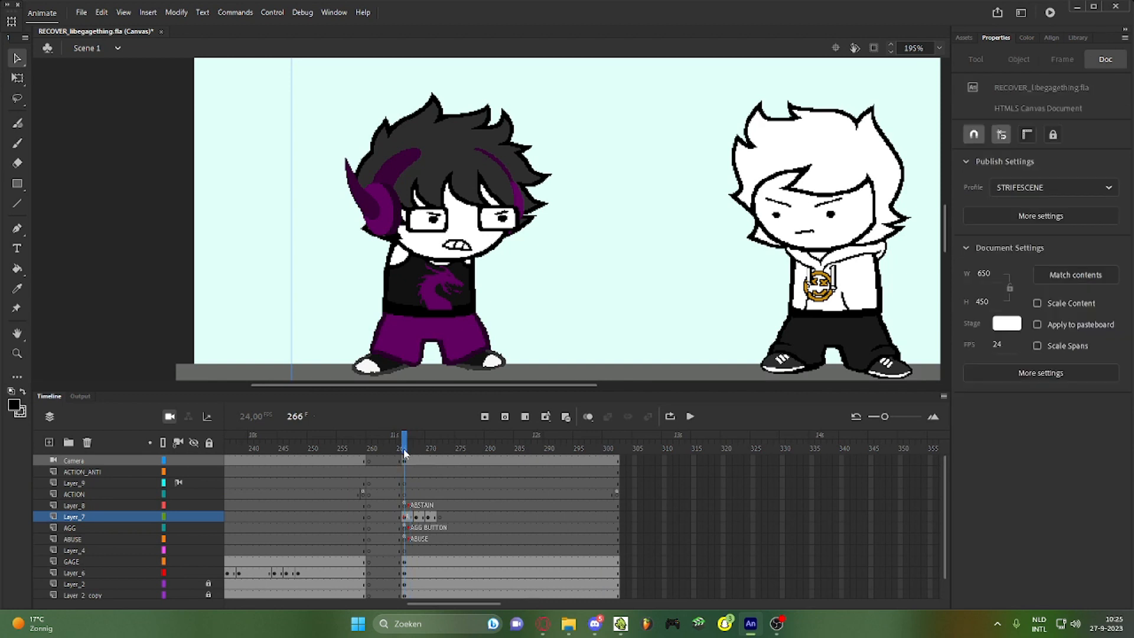
pyautogui.click(690, 419)
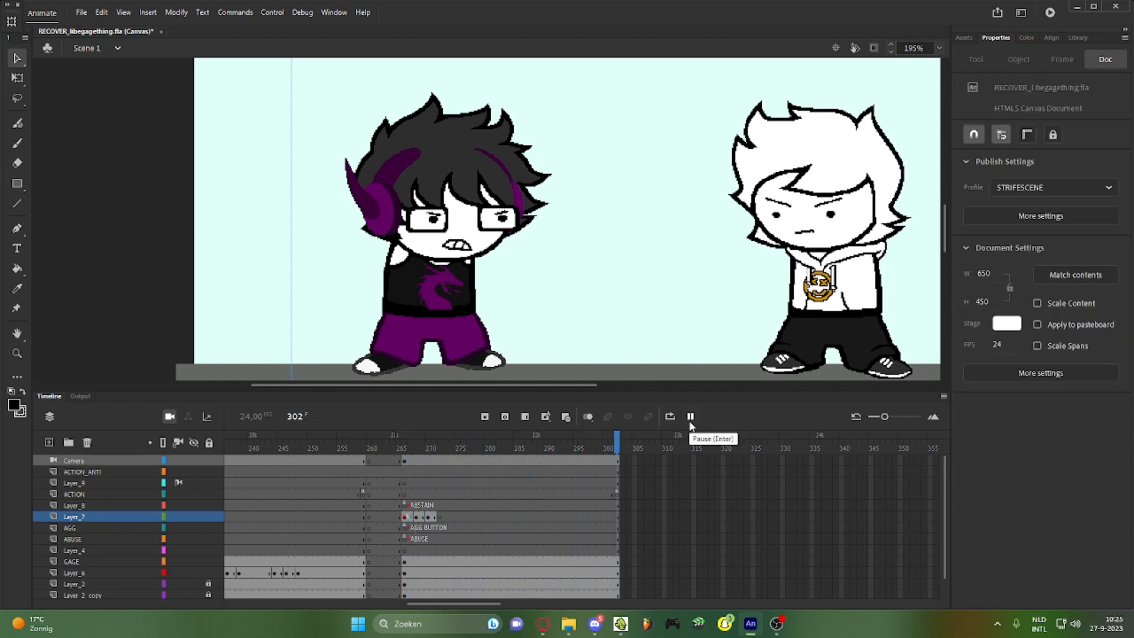
pyautogui.click(691, 422)
pyautogui.click(691, 422)
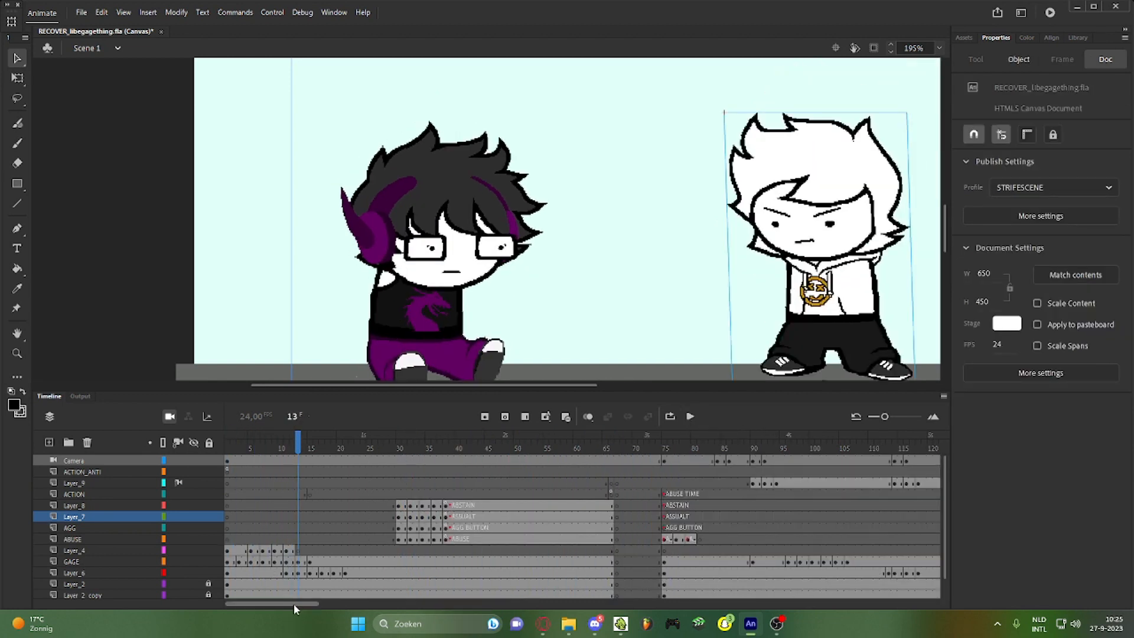
pyautogui.moveTo(293, 603)
pyautogui.mouseDown()
pyautogui.moveTo(483, 596)
pyautogui.moveTo(283, 602)
pyautogui.mouseUp()
pyautogui.click(398, 445)
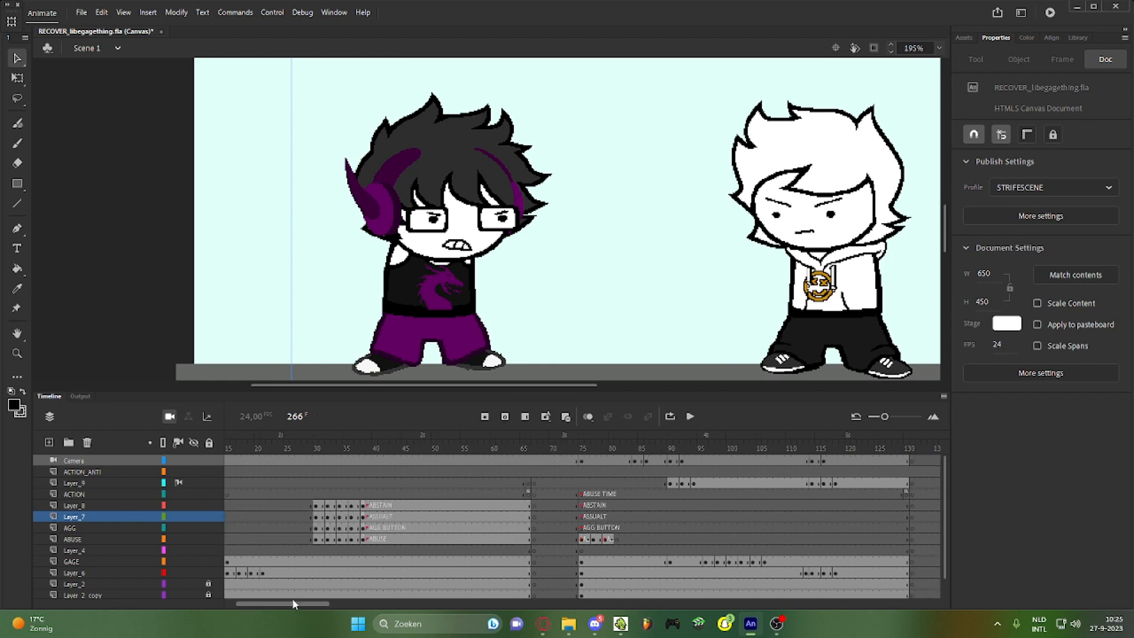
# Review the gotoAndPlay code attached to Layer_7's ASSUALT keyframe at frame 38
pyautogui.click(368, 529)
pyautogui.click(362, 520)
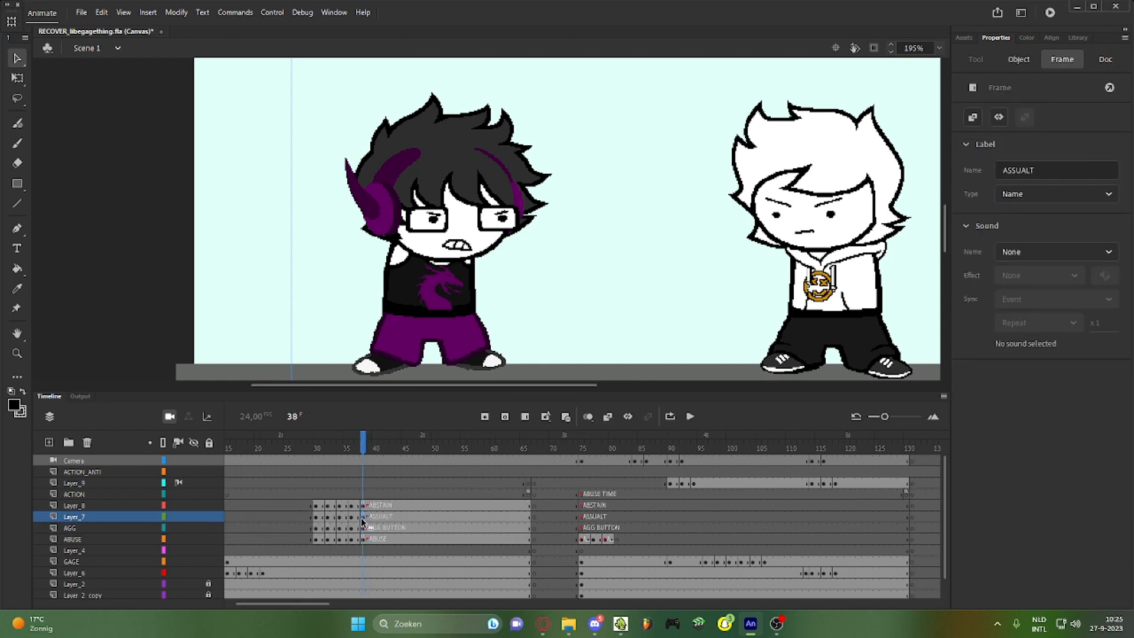
pyautogui.press('F9')
pyautogui.click(752, 288)
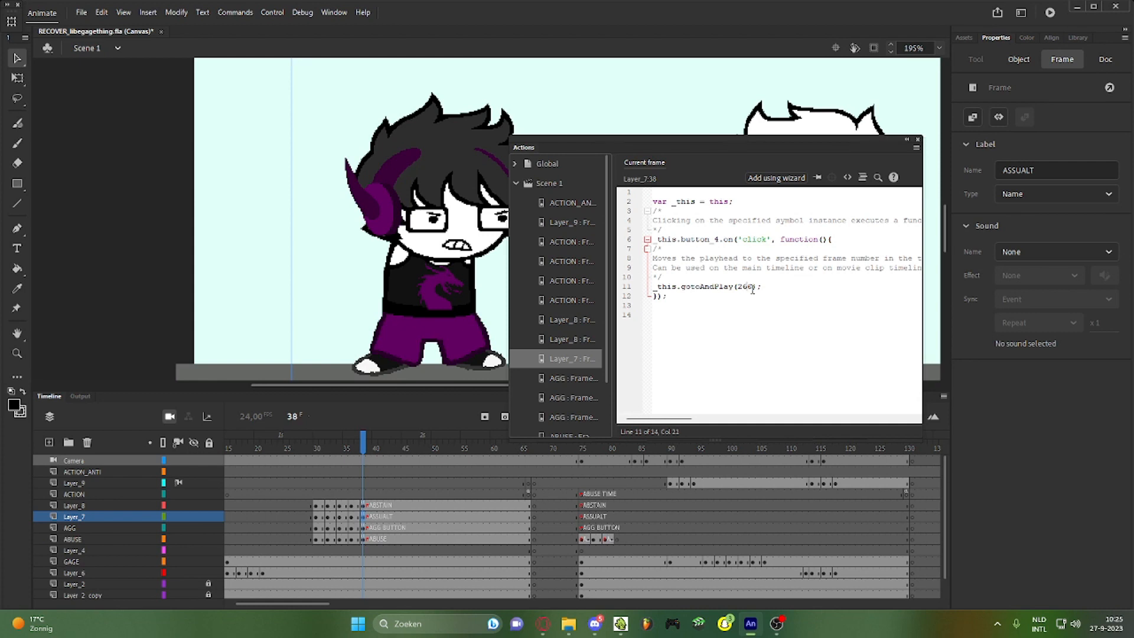
# Save the file, test it in the browser, then return to Animate's timeline
pyautogui.hotkey('ctrl', 's')
pyautogui.click(385, 374)
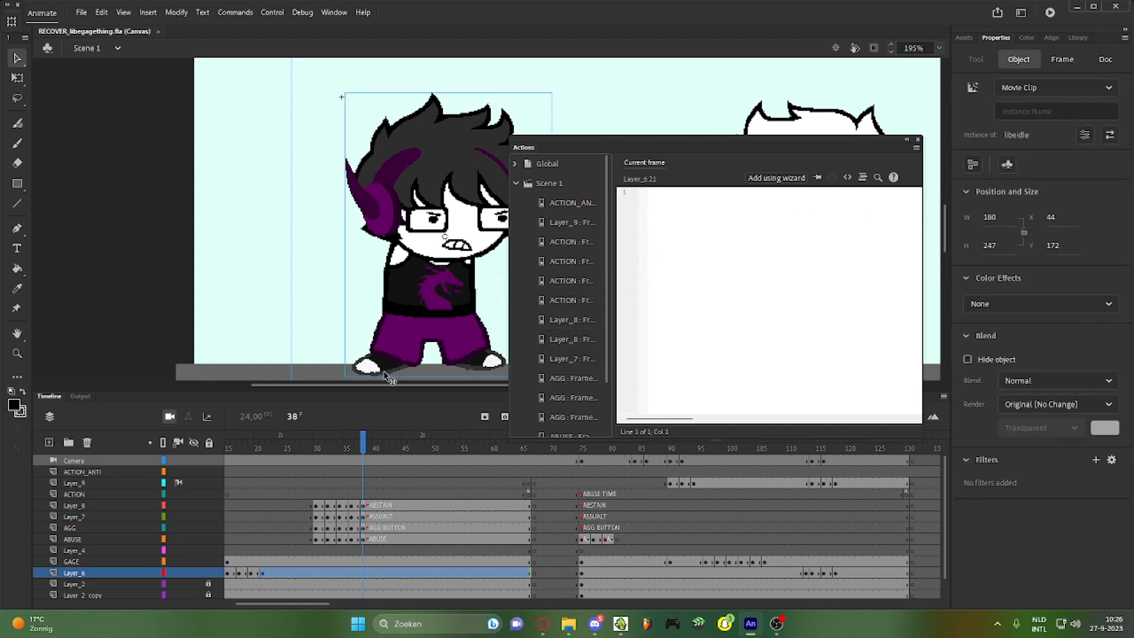
pyautogui.click(1049, 13)
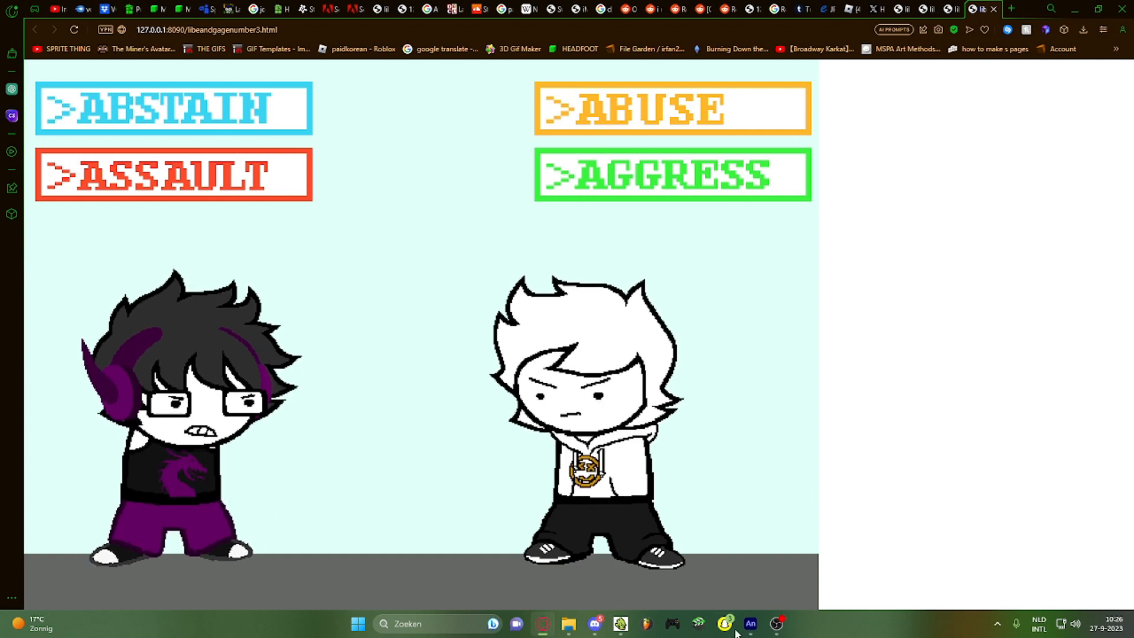
pyautogui.click(757, 631)
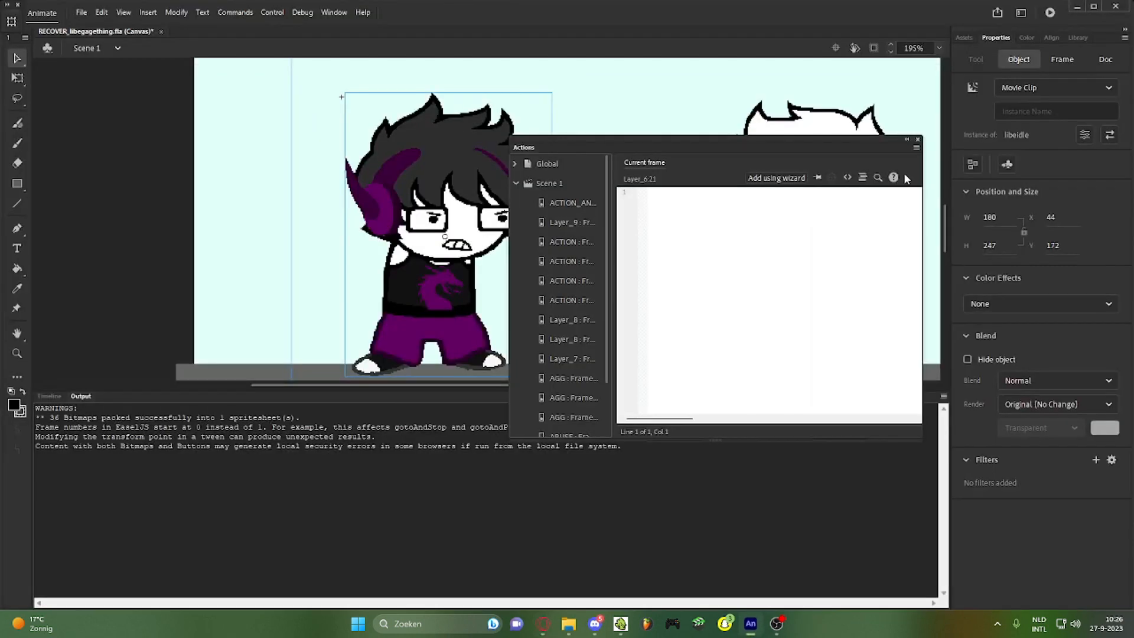
pyautogui.click(918, 141)
pyautogui.click(49, 397)
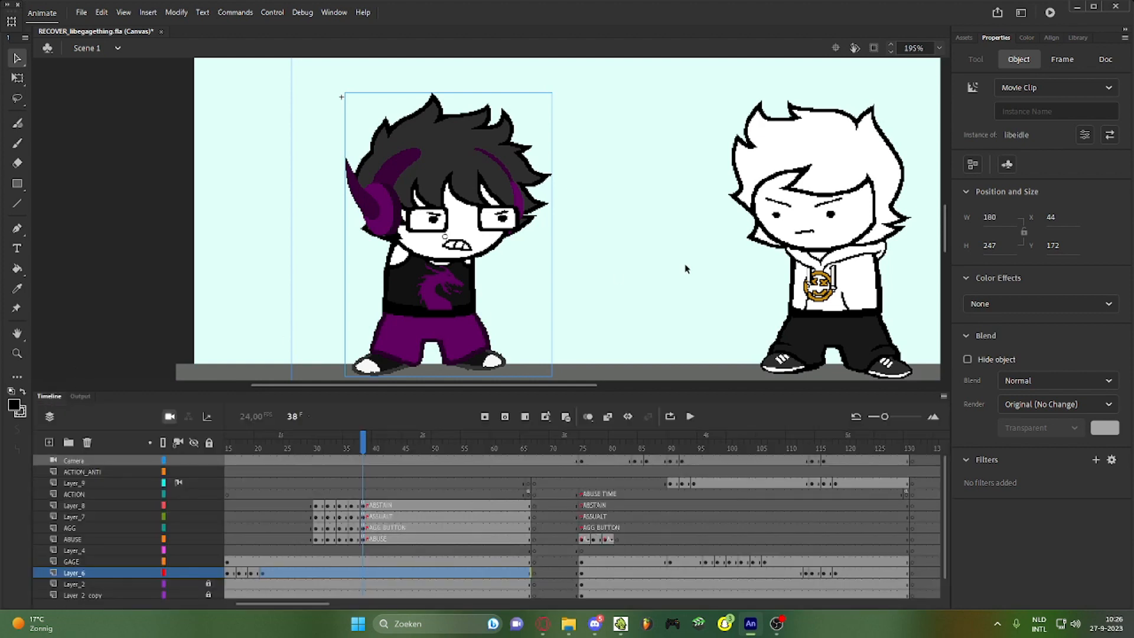
pyautogui.doubleClick(753, 232)
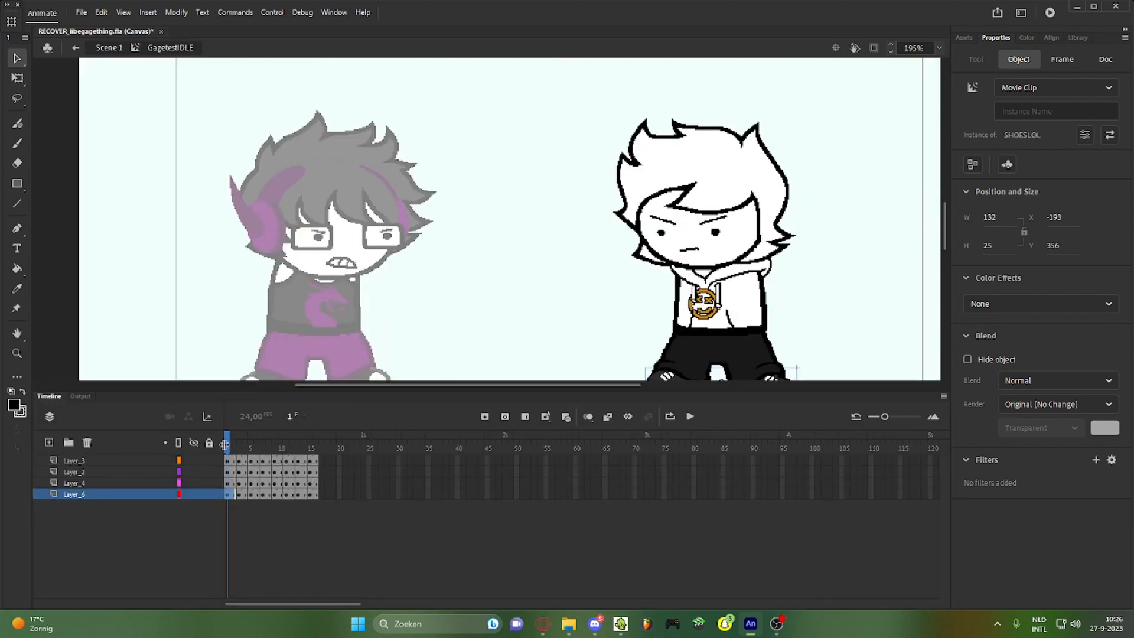
pyautogui.moveTo(227, 444)
pyautogui.mouseDown()
pyautogui.moveTo(292, 444)
pyautogui.moveTo(227, 444)
pyautogui.mouseUp()
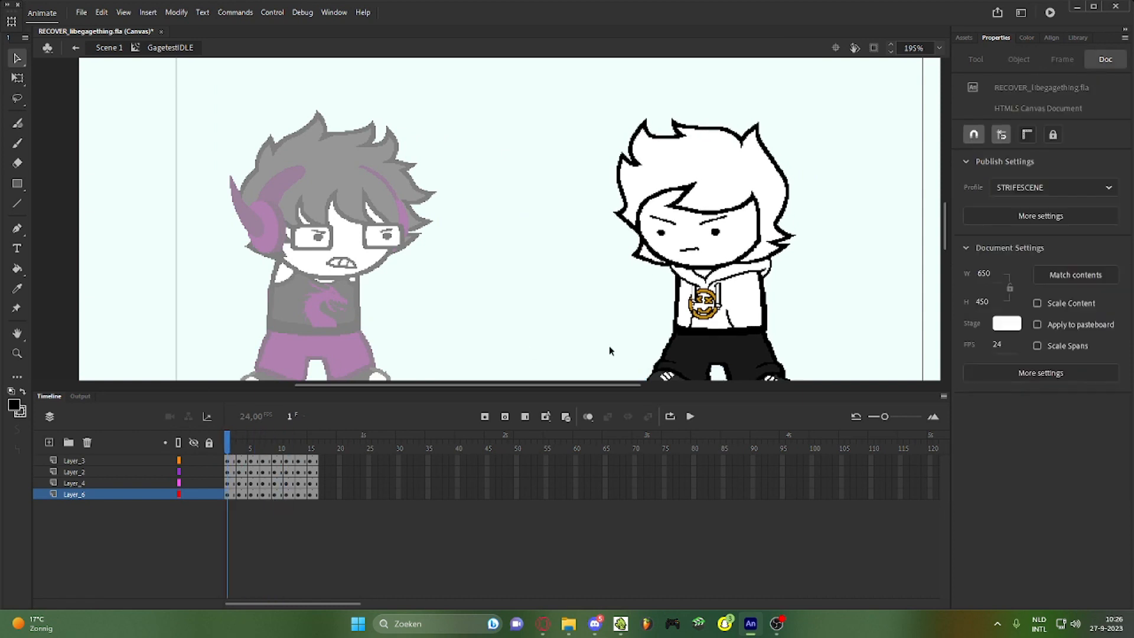
pyautogui.moveTo(714, 353); pyautogui.dragTo(621, 296)
pyautogui.hotkey('ctrl', 'z')
pyautogui.moveTo(731, 312); pyautogui.dragTo(605, 304)
pyautogui.hotkey('ctrl', 'z')
pyautogui.moveTo(721, 245); pyautogui.dragTo(498, 249)
pyautogui.hotkey('ctrl', 'z')
pyautogui.scroll(-3, 699, 227)
pyautogui.scroll(1, 699, 227)
pyautogui.hotkey('ctrl', 'z')
pyautogui.hotkey('ctrl', 'z')
pyautogui.hotkey('ctrl', 'z')
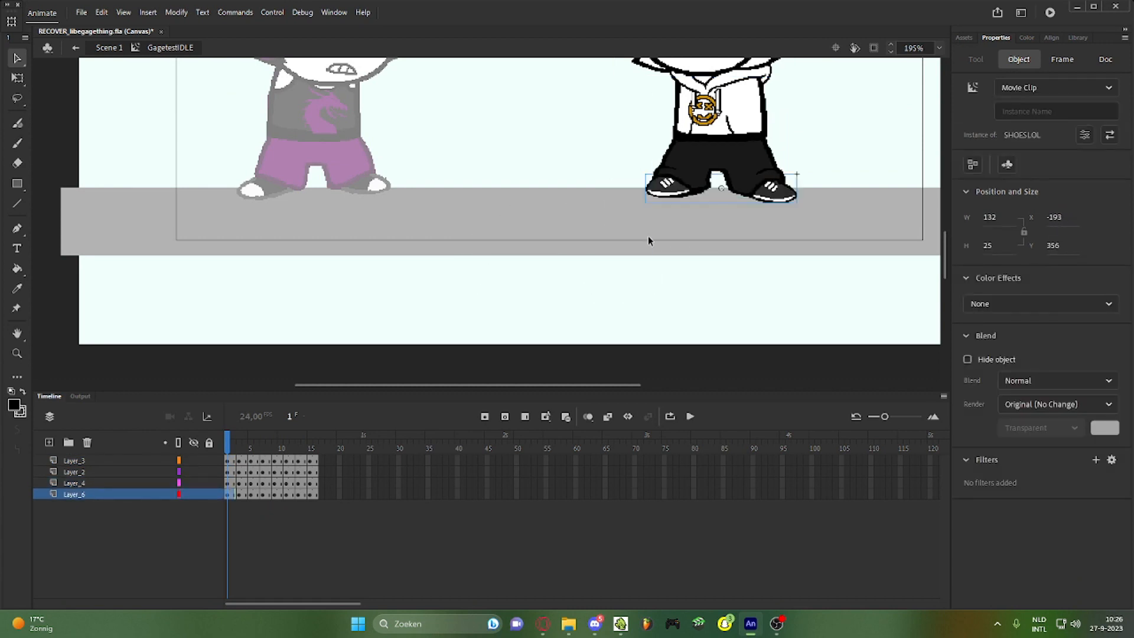
pyautogui.scroll(2, 692, 205)
pyautogui.scroll(-1, 549, 288)
pyautogui.moveTo(233, 437); pyautogui.dragTo(315, 449)
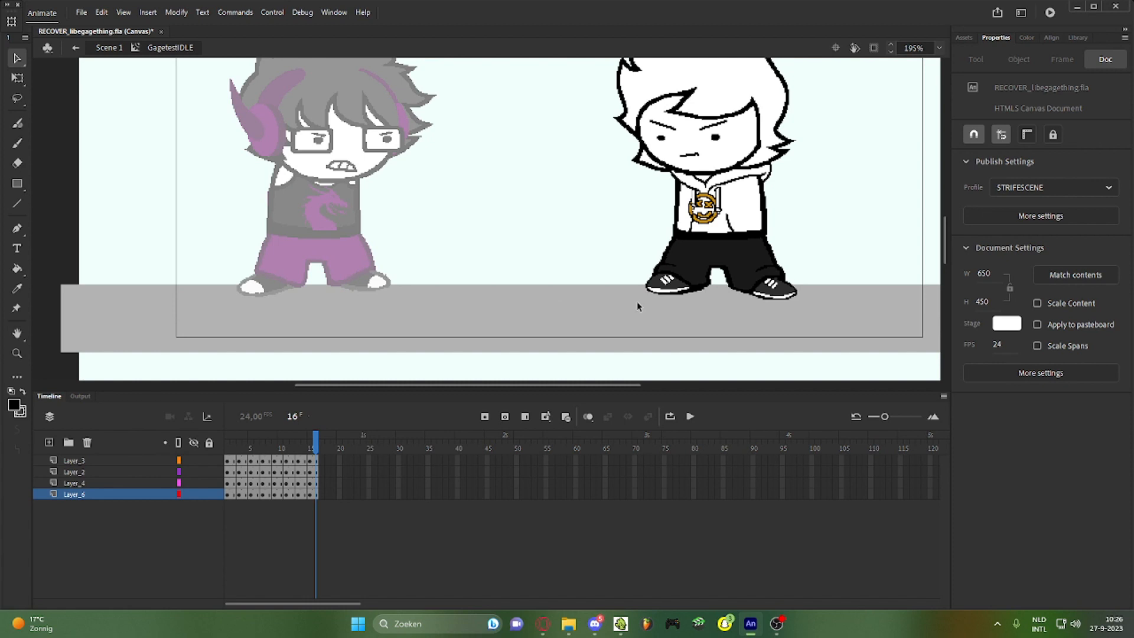
pyautogui.doubleClick(523, 304)
pyautogui.doubleClick(327, 143)
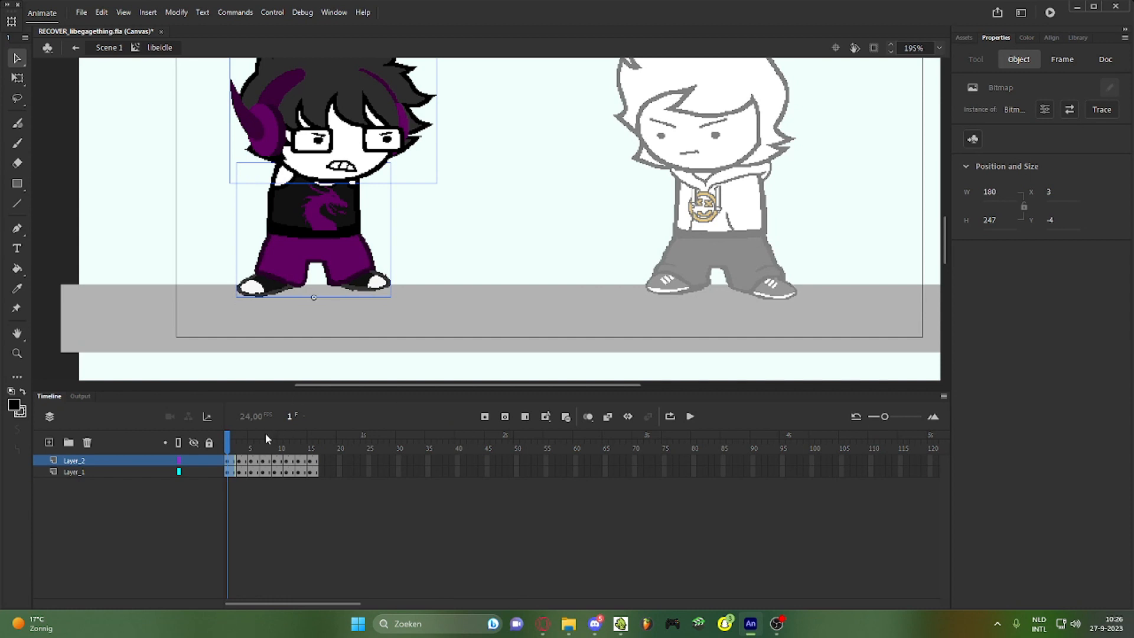
pyautogui.moveTo(264, 434); pyautogui.dragTo(303, 437)
pyautogui.click(450, 273)
pyautogui.click(377, 282)
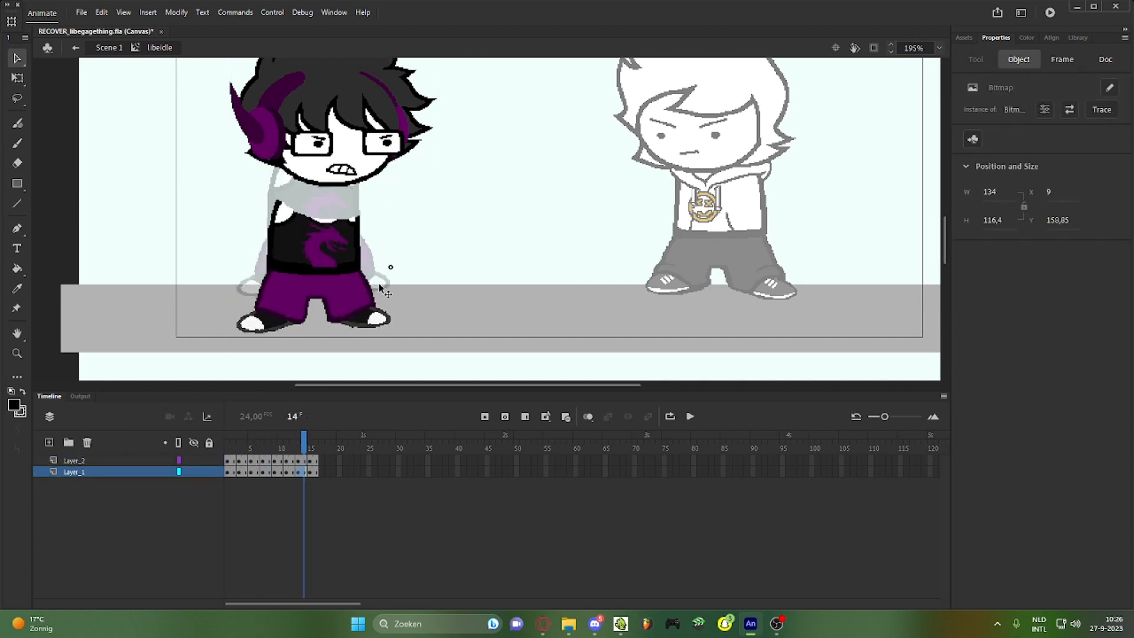
pyautogui.moveTo(378, 284); pyautogui.dragTo(420, 219)
pyautogui.hotkey('ctrl', 'z')
pyautogui.click(490, 185)
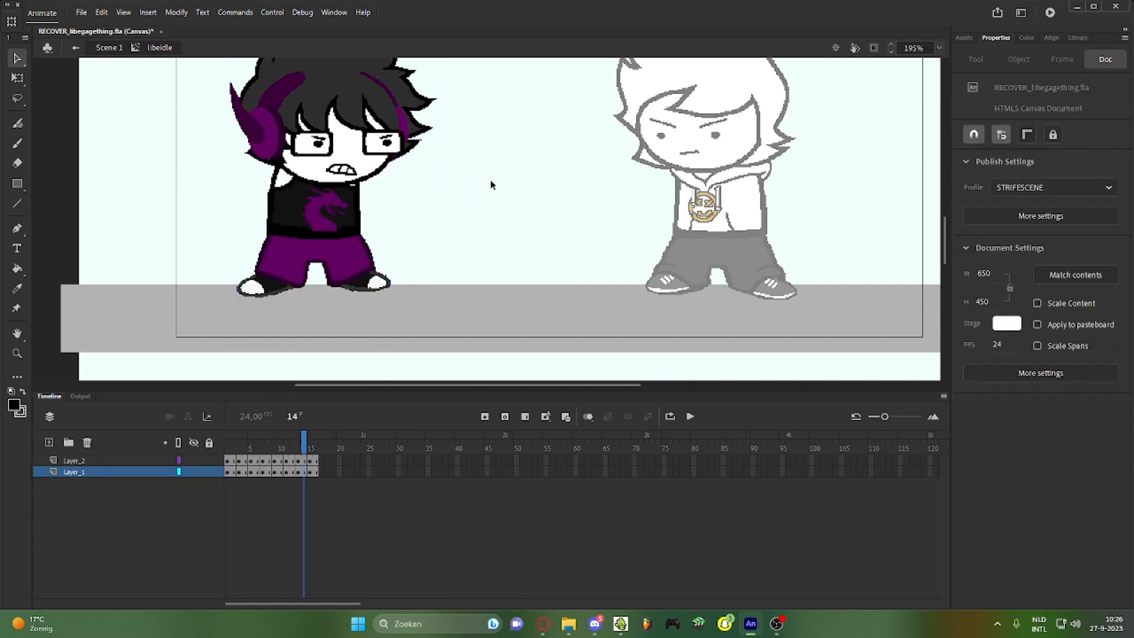
pyautogui.moveTo(386, 140); pyautogui.dragTo(471, 208)
pyautogui.hotkey('ctrl', 'z')
pyautogui.doubleClick(558, 215)
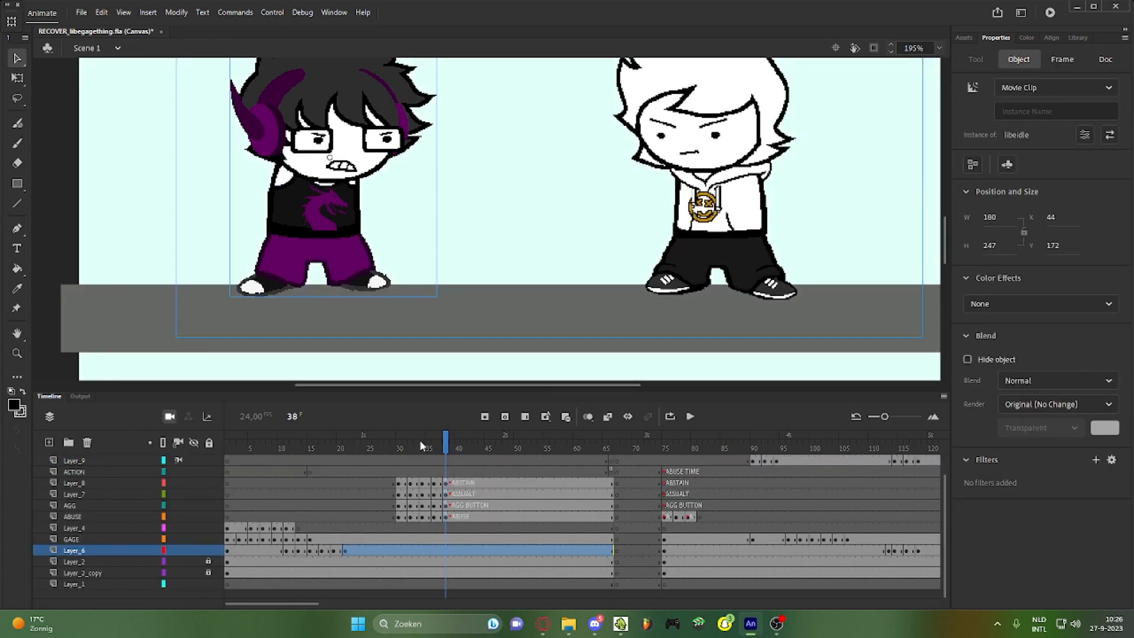
# Scrub to frame 167 and preview the GagefrlingaroundAGG grappling animation
pyautogui.moveTo(421, 445); pyautogui.dragTo(649, 469)
pyautogui.scroll(-2, 657, 204)
pyautogui.click(653, 151)
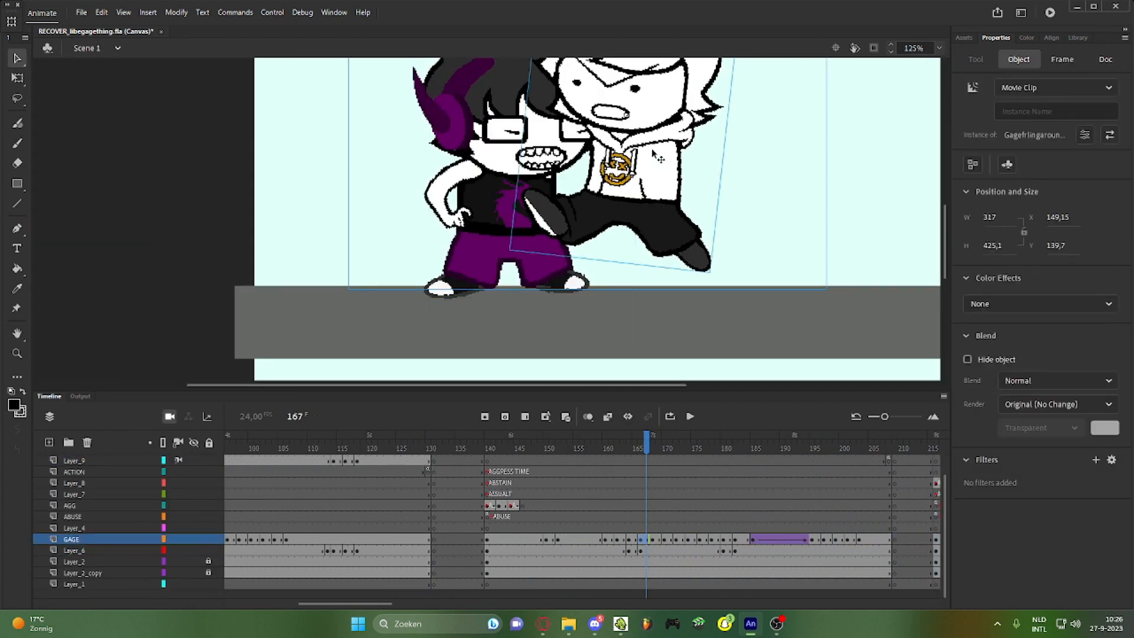
pyautogui.doubleClick(658, 158)
pyautogui.moveTo(229, 451)
pyautogui.mouseDown()
pyautogui.moveTo(214, 447)
pyautogui.moveTo(270, 456)
pyautogui.moveTo(228, 448)
pyautogui.mouseUp()
pyautogui.doubleClick(235, 308)
# Preview LibebeingAGG with looping over frames 1–4, then return to Scene 1
pyautogui.doubleClick(502, 165)
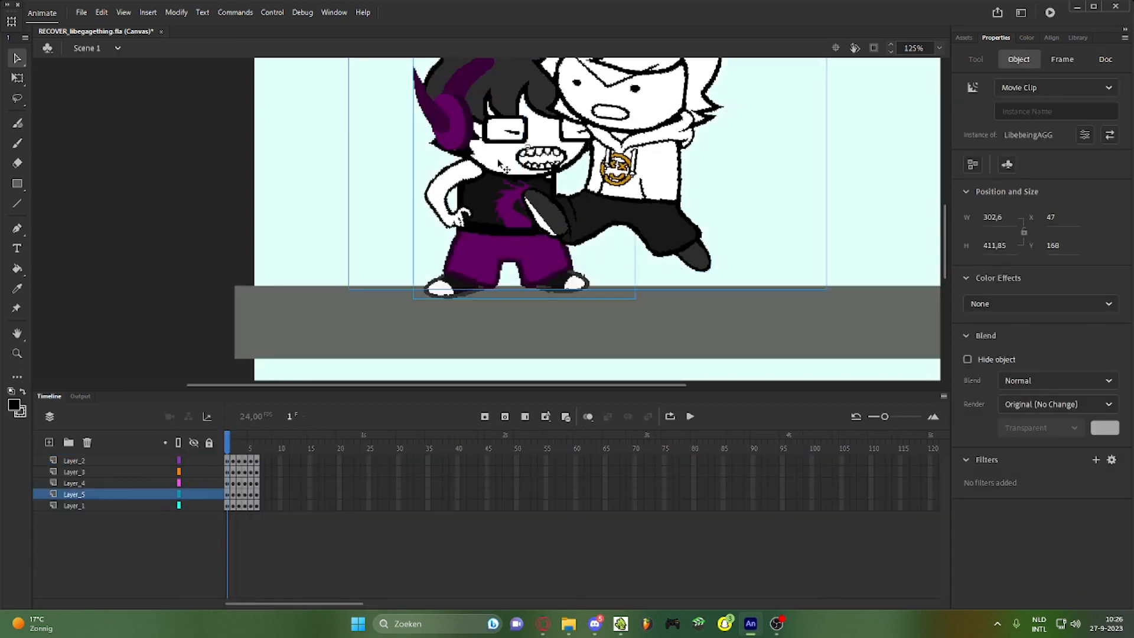
pyautogui.moveTo(243, 448); pyautogui.dragTo(201, 446)
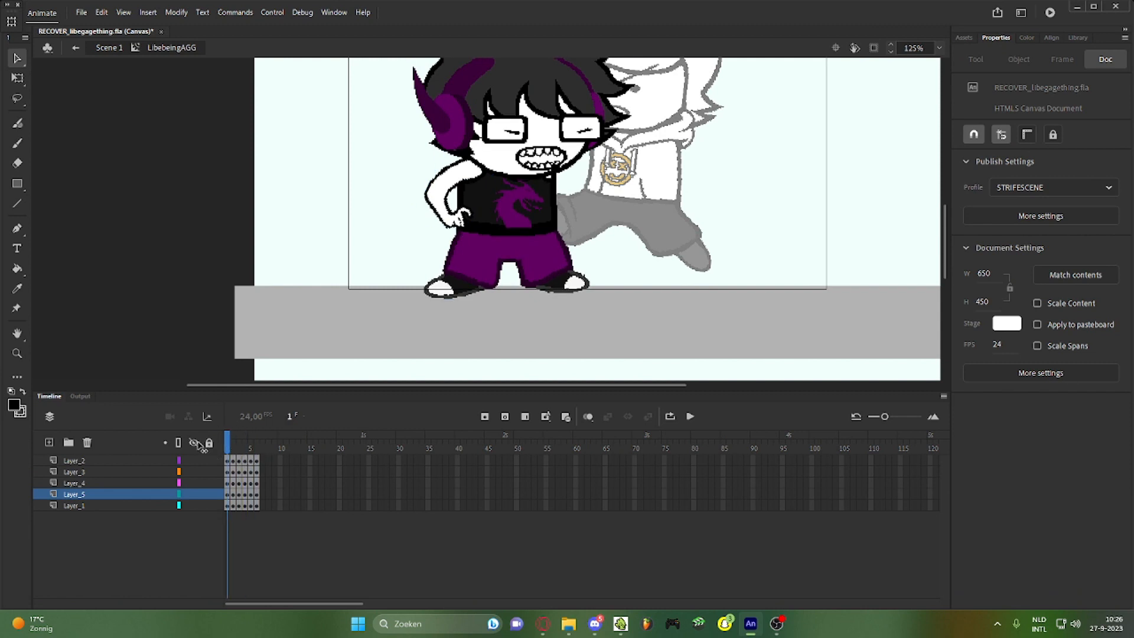
pyautogui.click(669, 416)
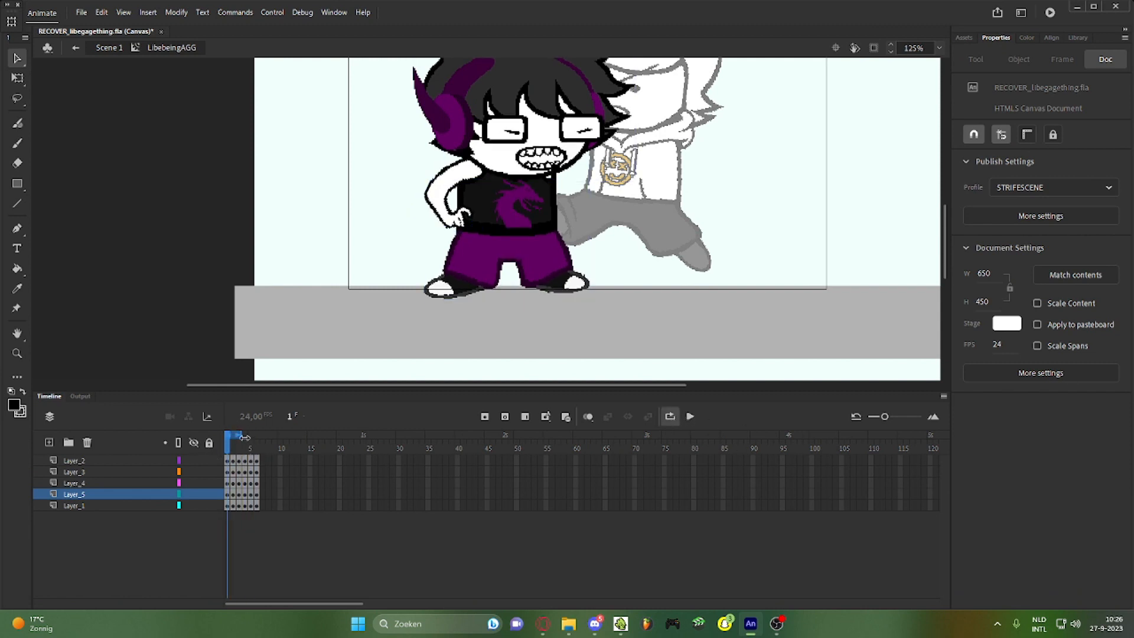
pyautogui.click(694, 416)
pyautogui.doubleClick(766, 299)
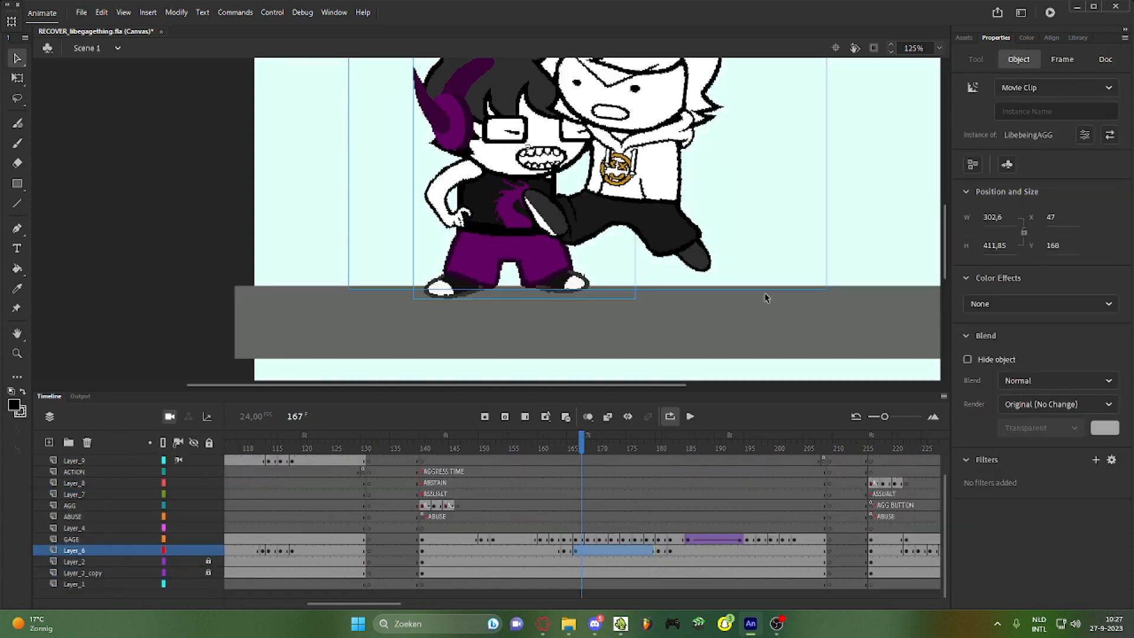
pyautogui.scroll(-4, 604, 307)
pyautogui.click(702, 291)
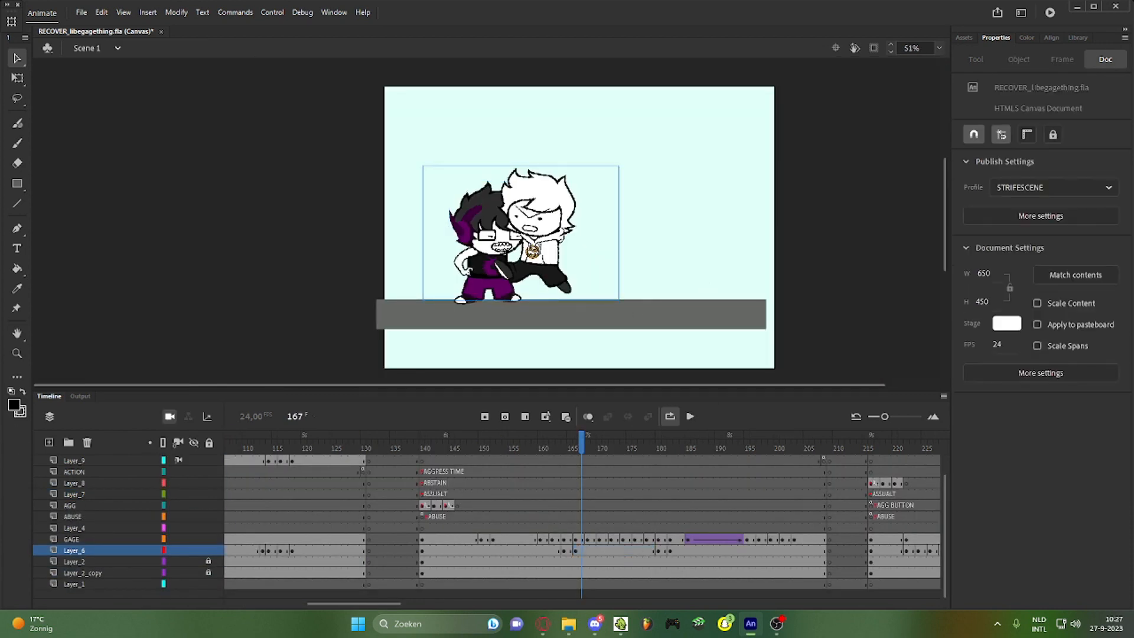